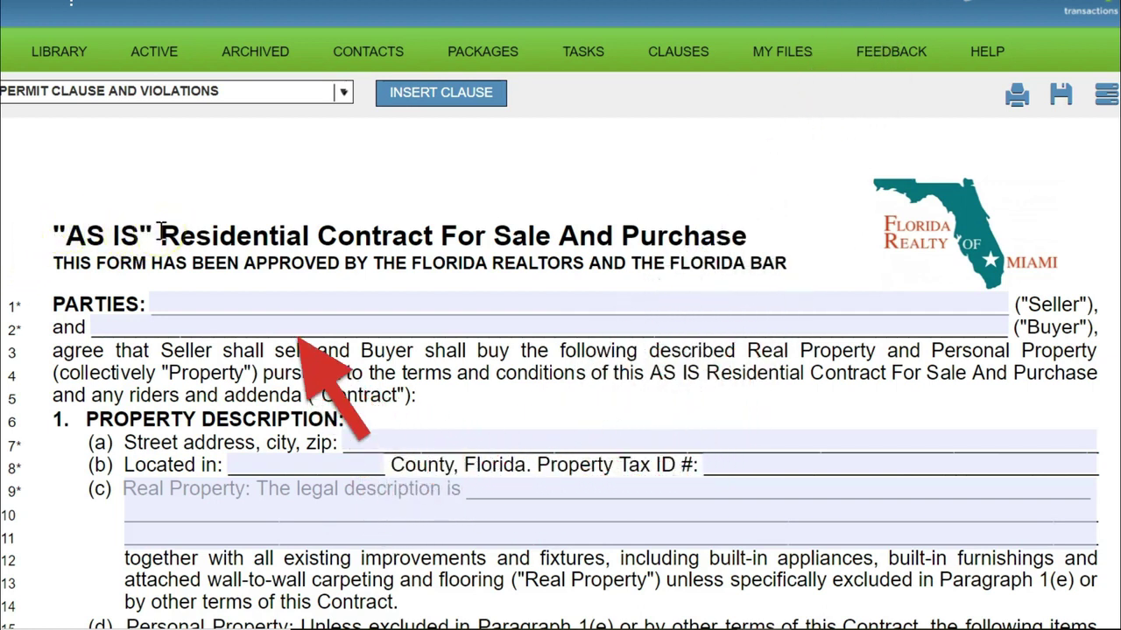
Highlight the "AS IS" words in the contract title to point them out.
left_click_drag(161, 231, 51, 230)
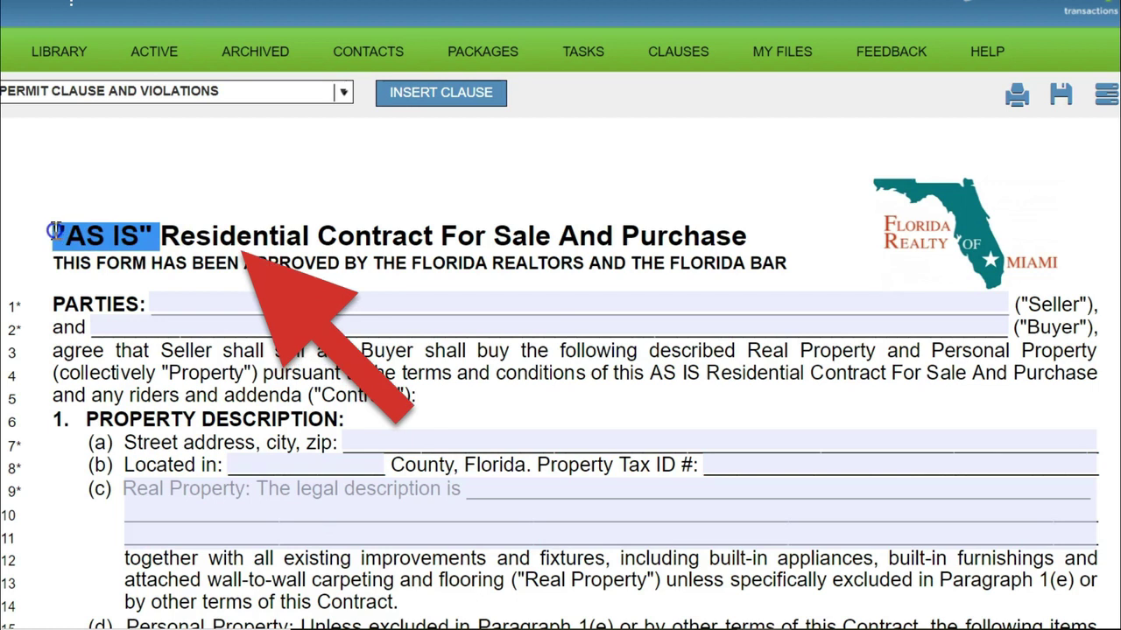
left_click(54, 230)
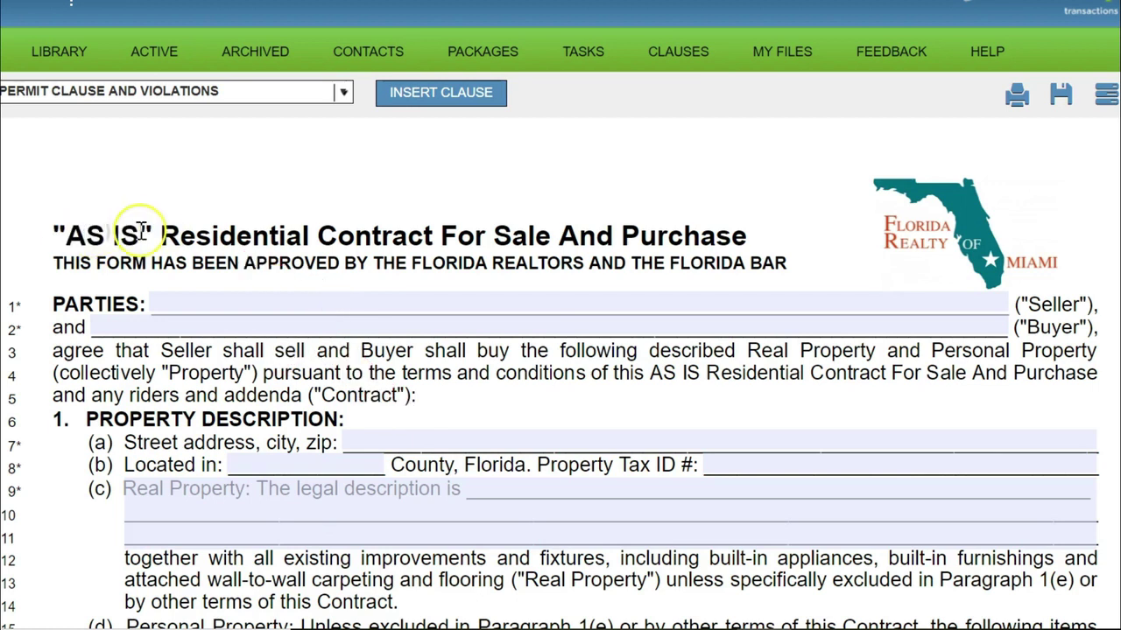
left_click_drag(156, 231, 54, 230)
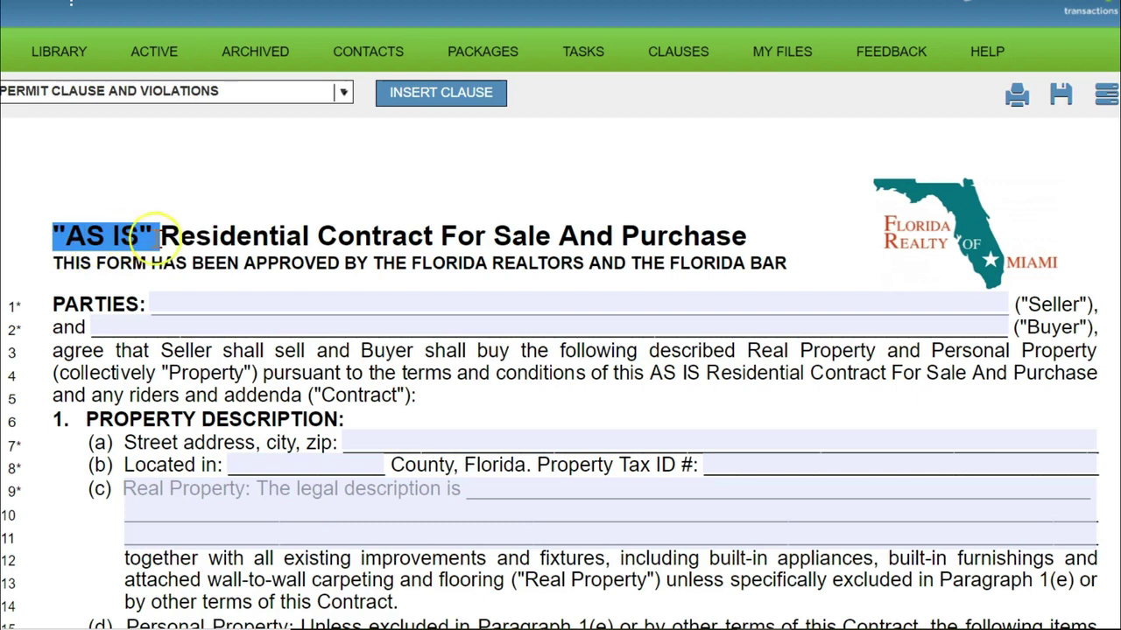
left_click(155, 235)
left_click_drag(155, 235, 53, 231)
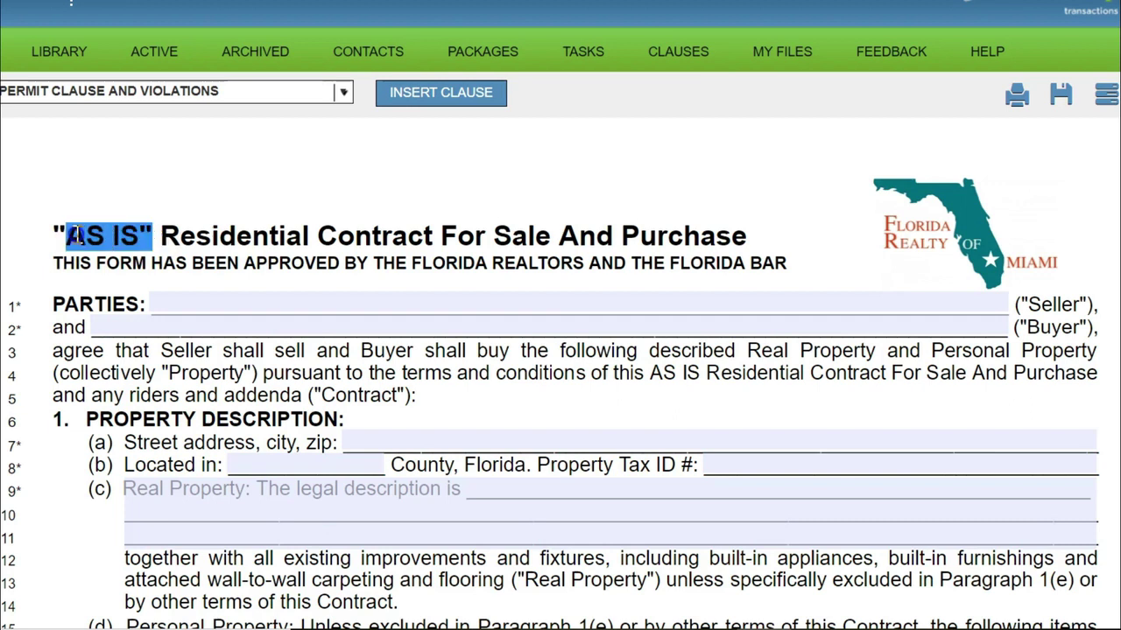
left_click(155, 235)
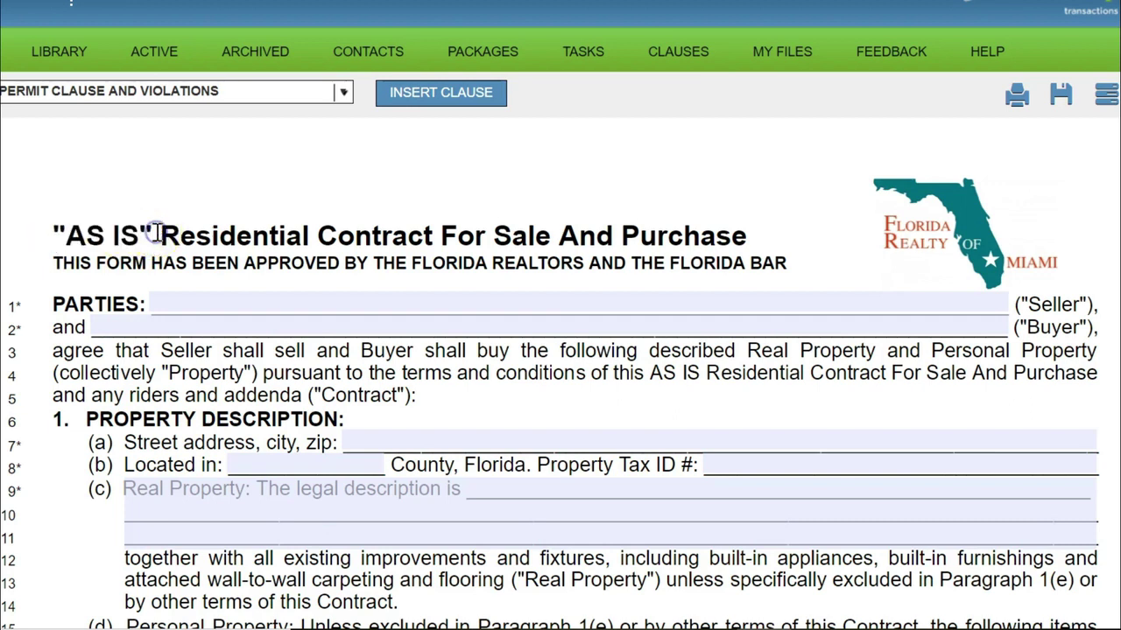
left_click_drag(155, 234, 761, 247)
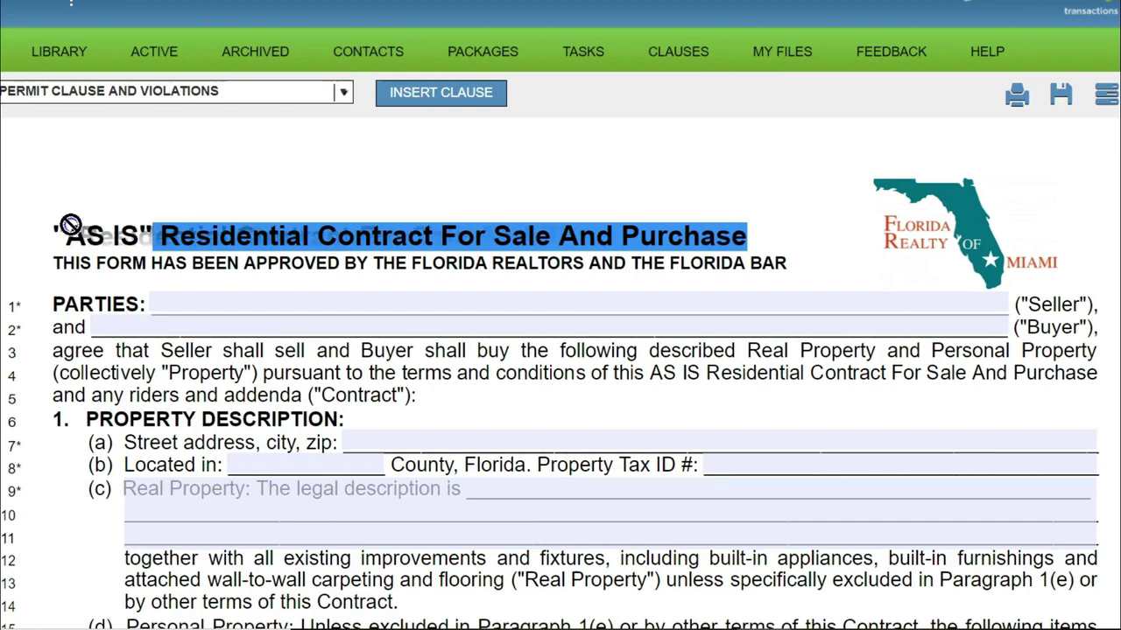
left_click_drag(61, 234, 154, 236)
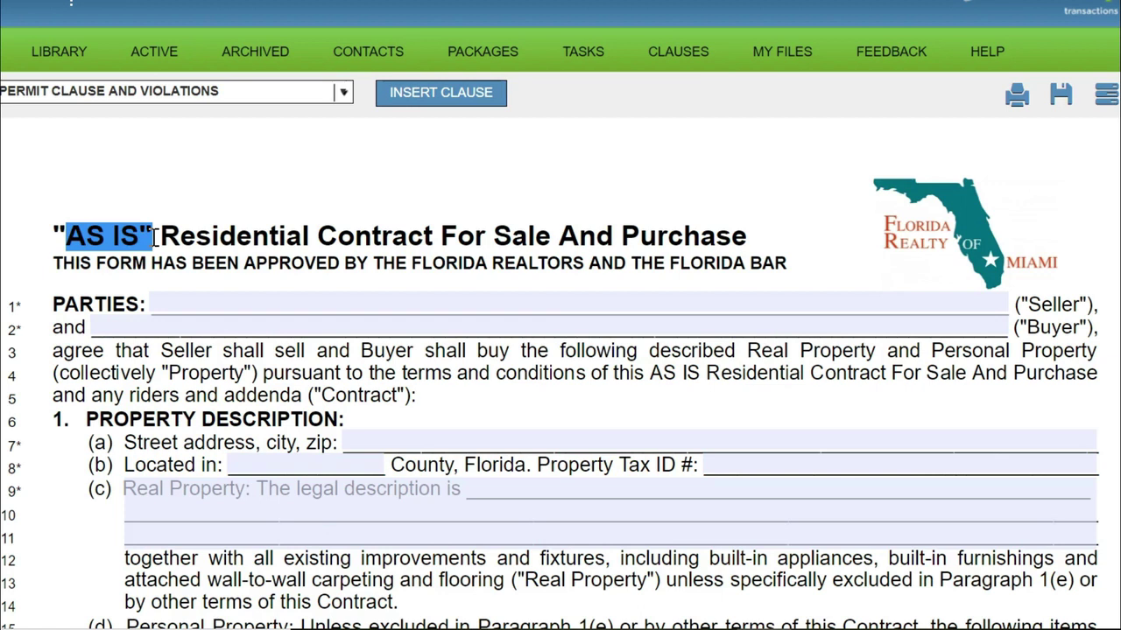
left_click_drag(153, 234, 155, 235)
left_click(150, 236)
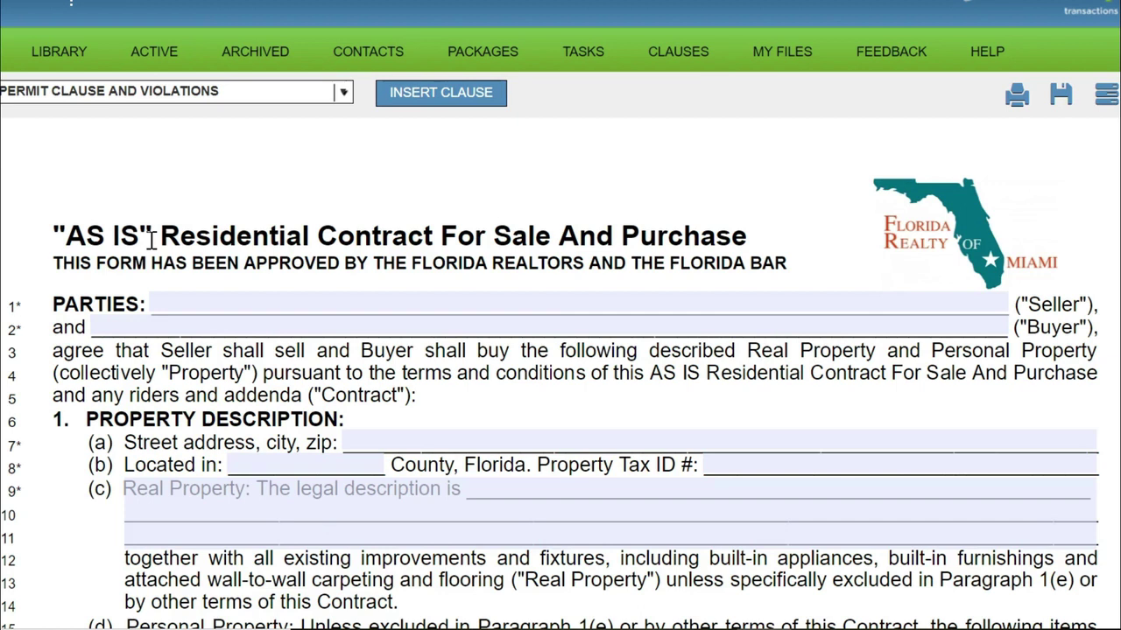
left_click_drag(151, 239, 58, 235)
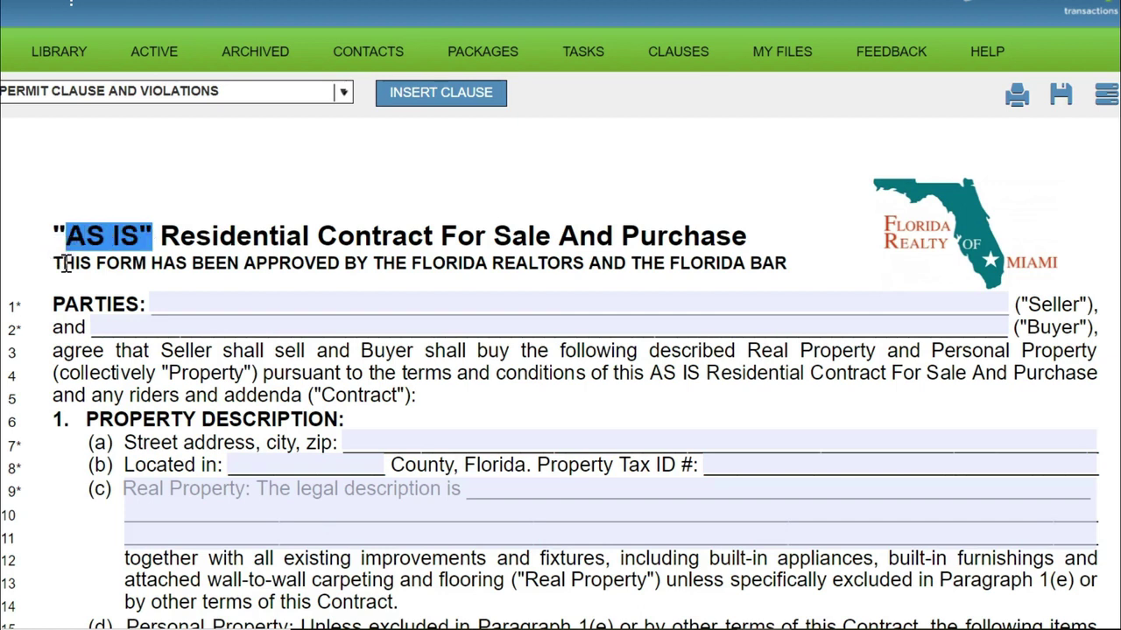
left_click(64, 259)
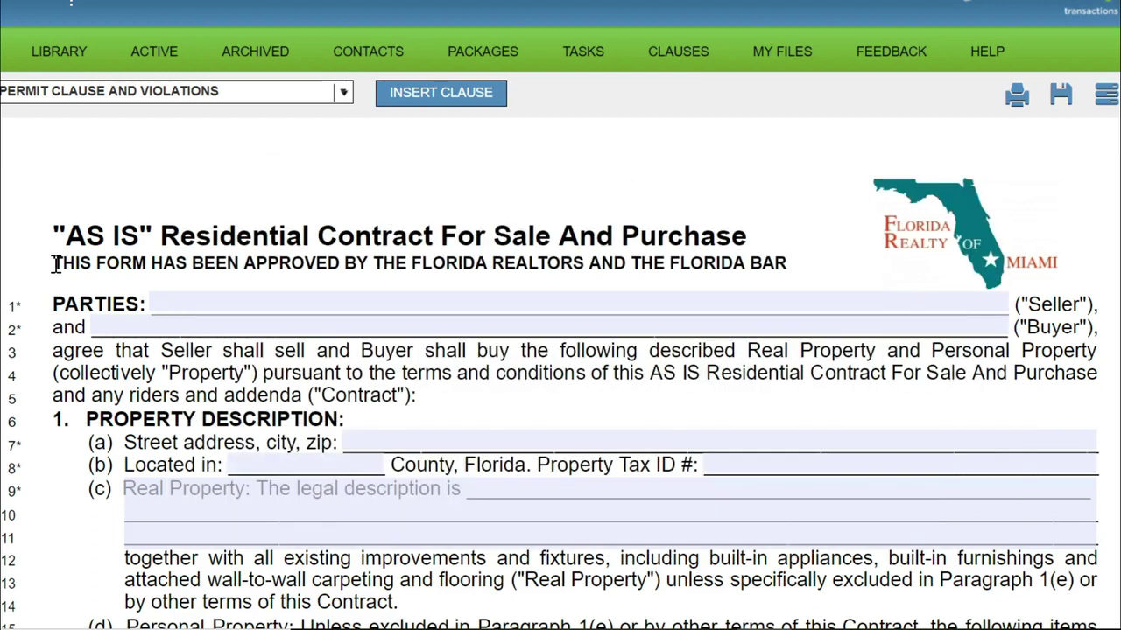
Highlight THE FLORIDA BAR approval subtitle, then the whole title and subtitle.
left_click_drag(787, 267, 624, 267)
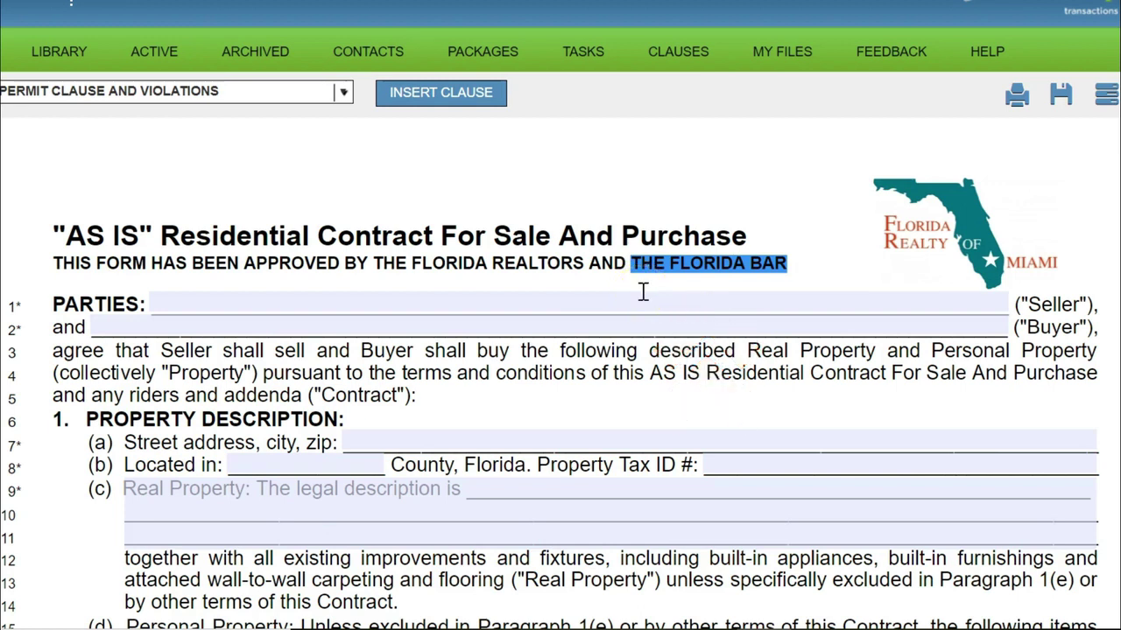
left_click(638, 259)
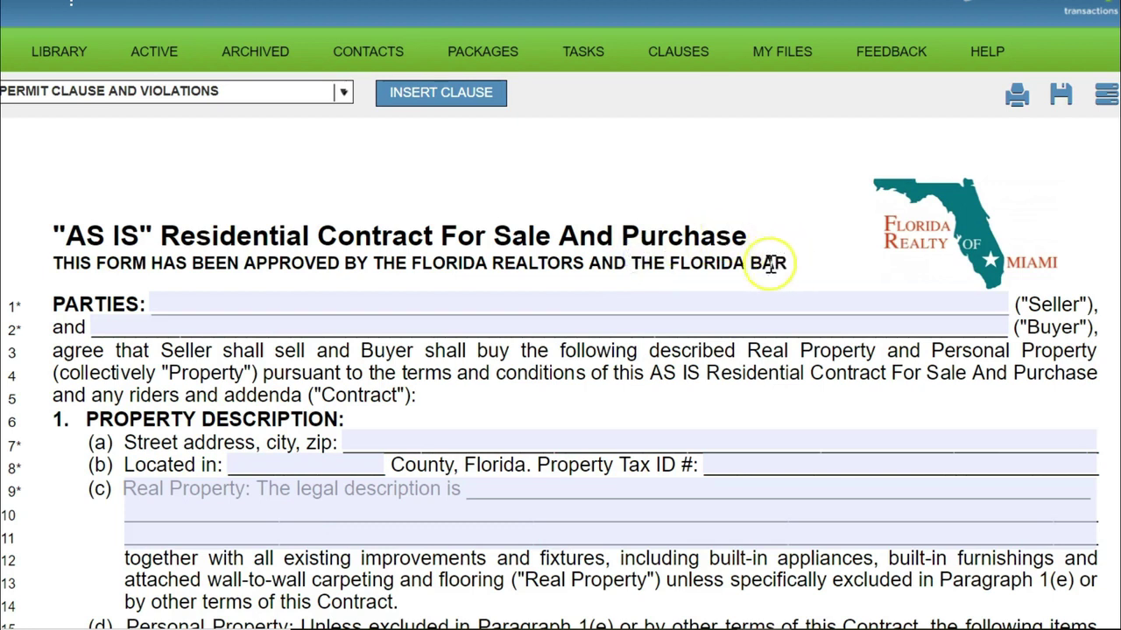
left_click_drag(372, 263, 792, 265)
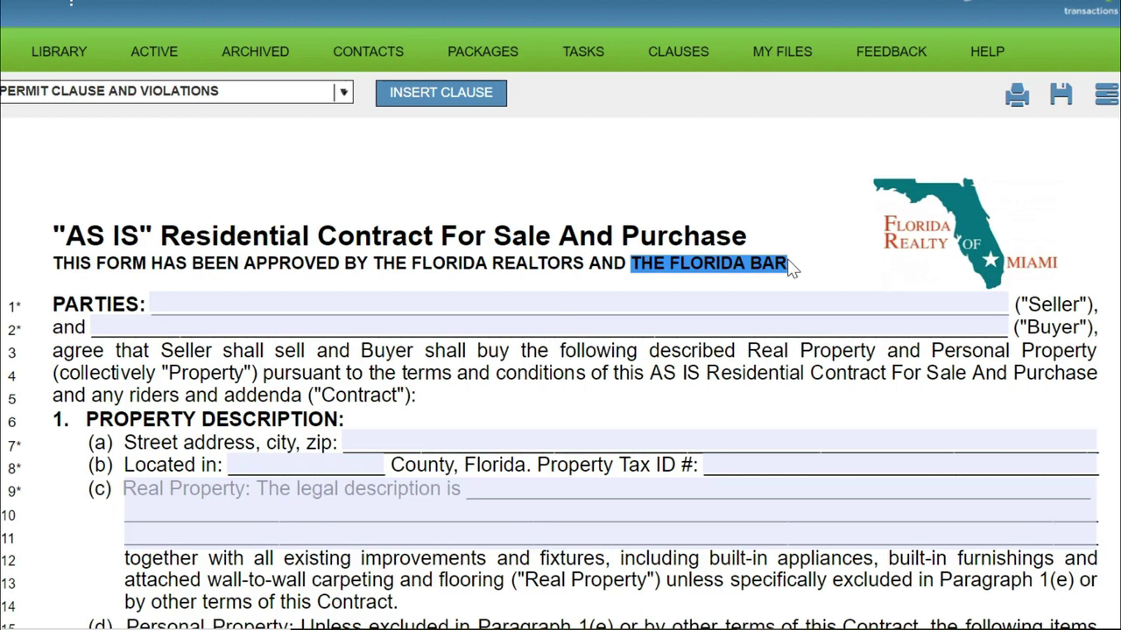
left_click_drag(39, 261, 787, 258)
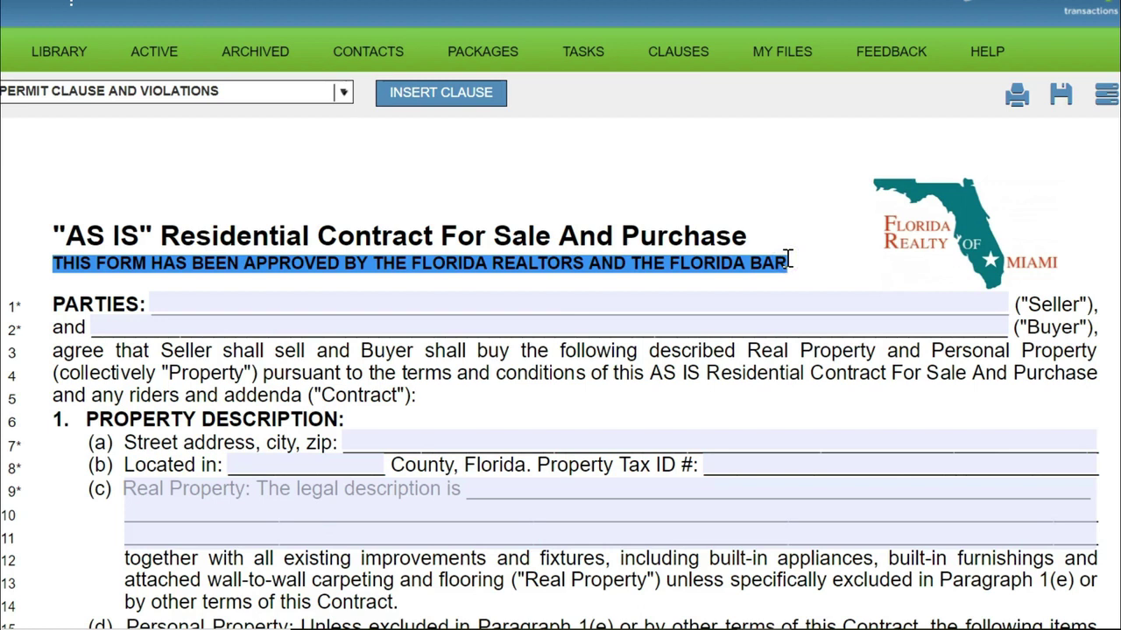
left_click(787, 256)
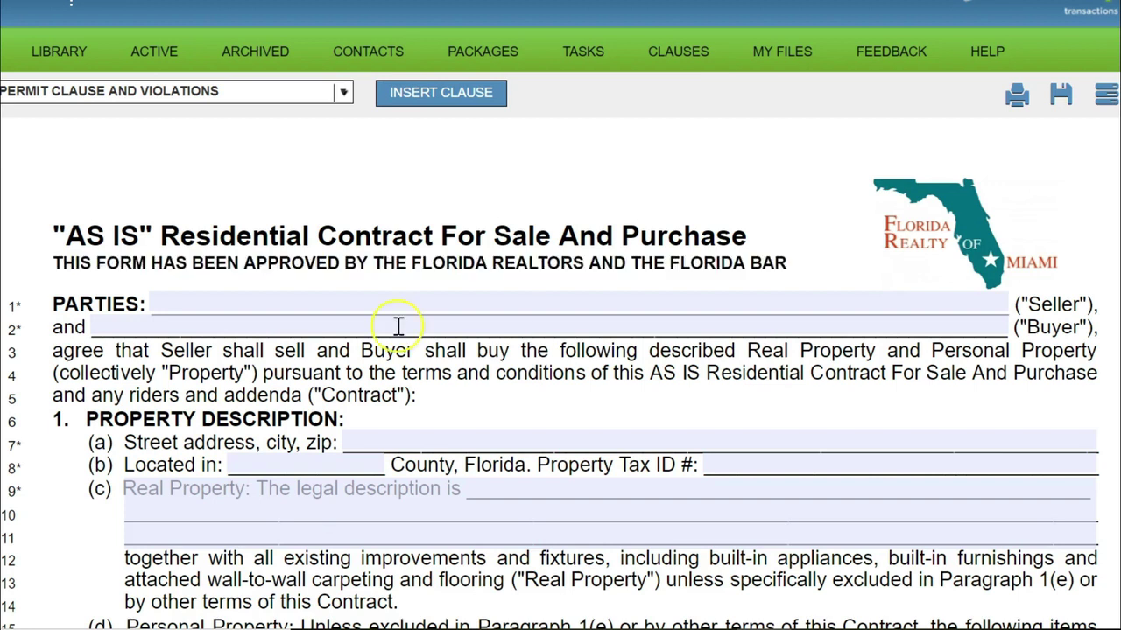
left_click(153, 233)
left_click_drag(152, 233, 53, 232)
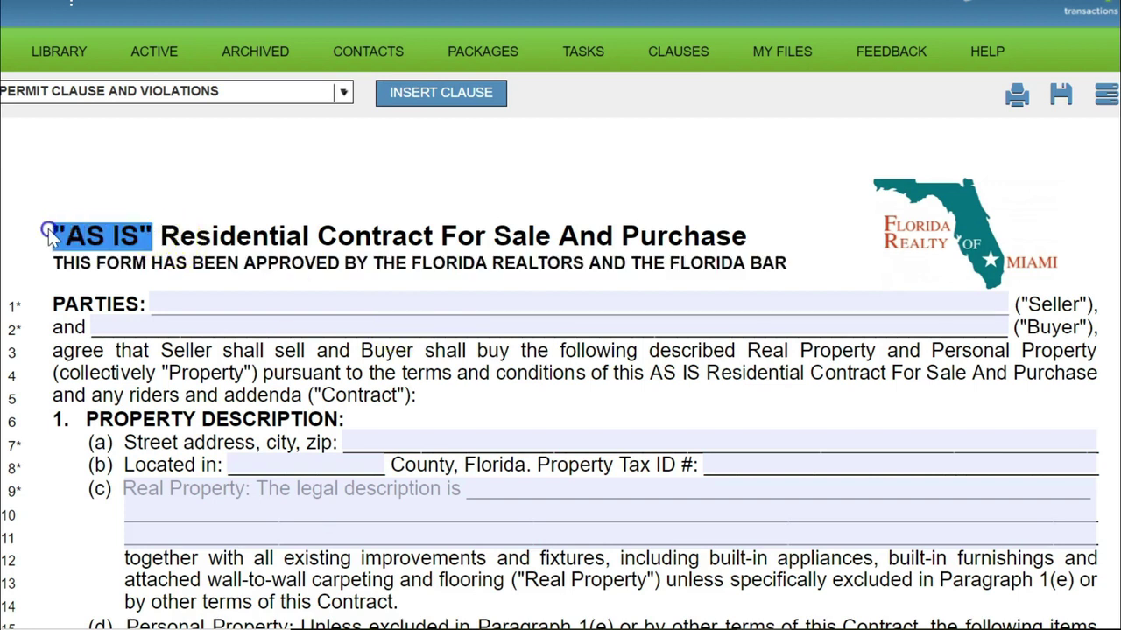
left_click(156, 233)
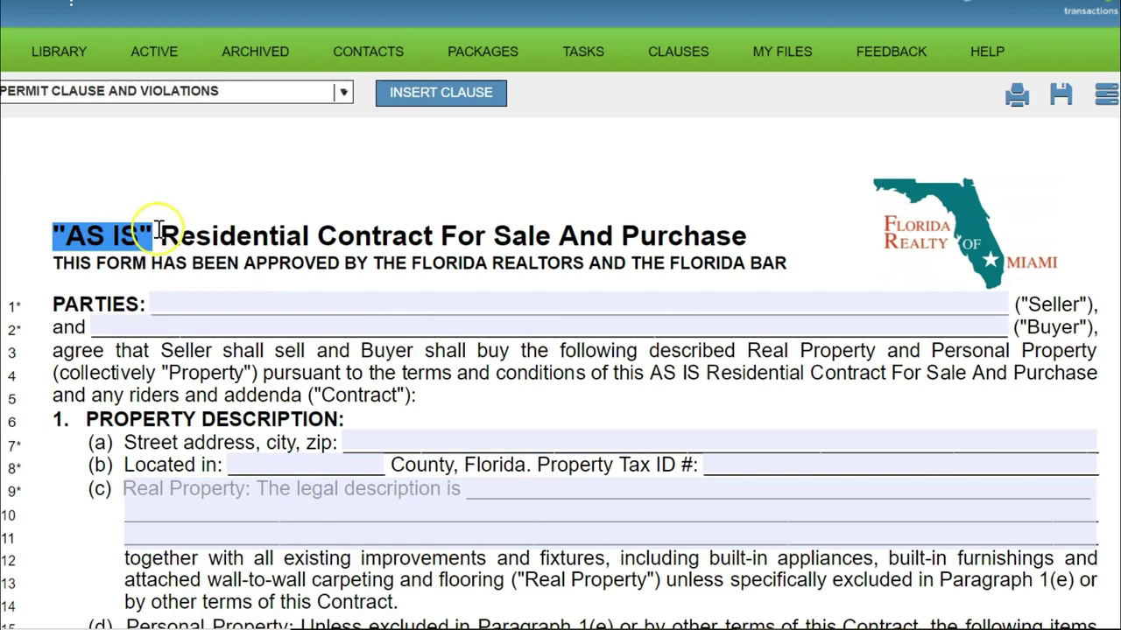
left_click(214, 293)
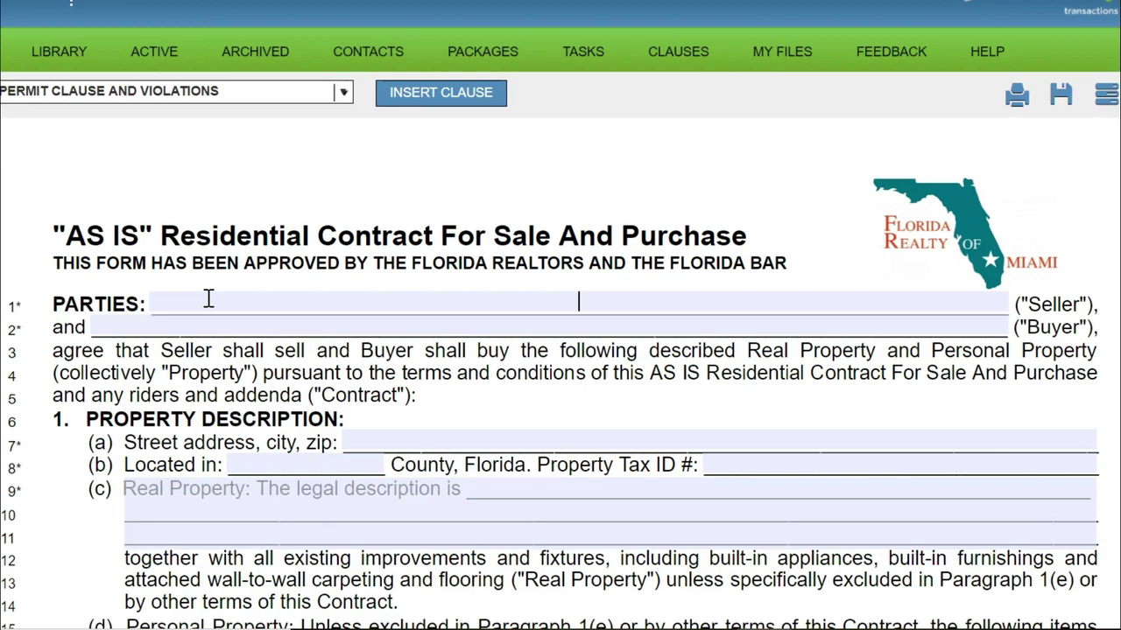
left_click_drag(785, 267, 96, 199)
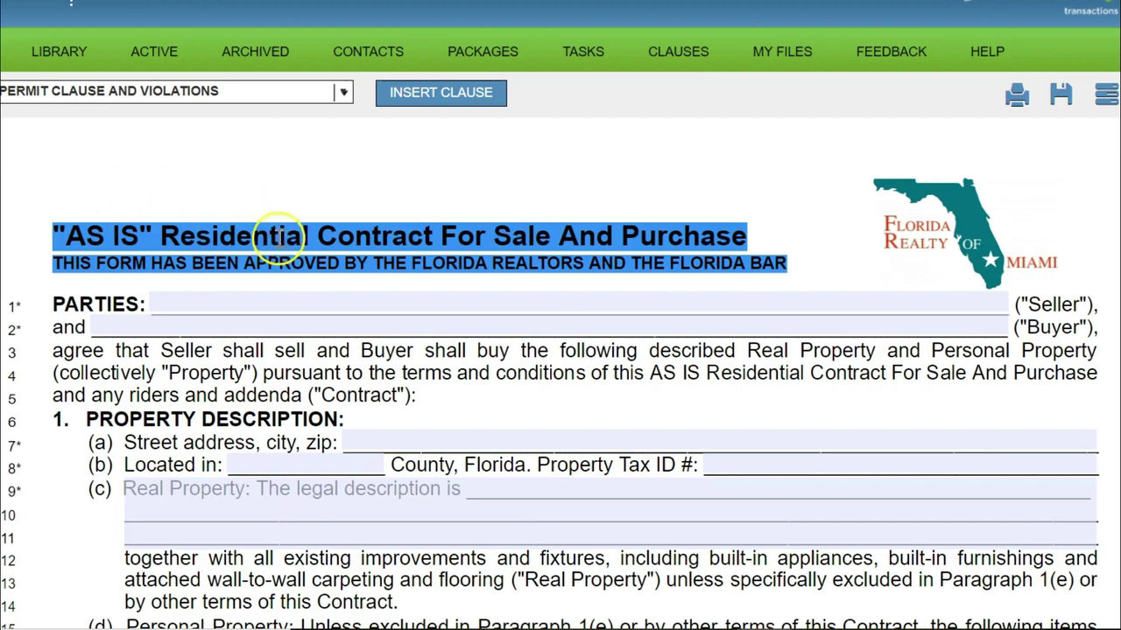
Type OWNER OF RECORD into the Seller blank, correcting the misspelling.
left_click(229, 297)
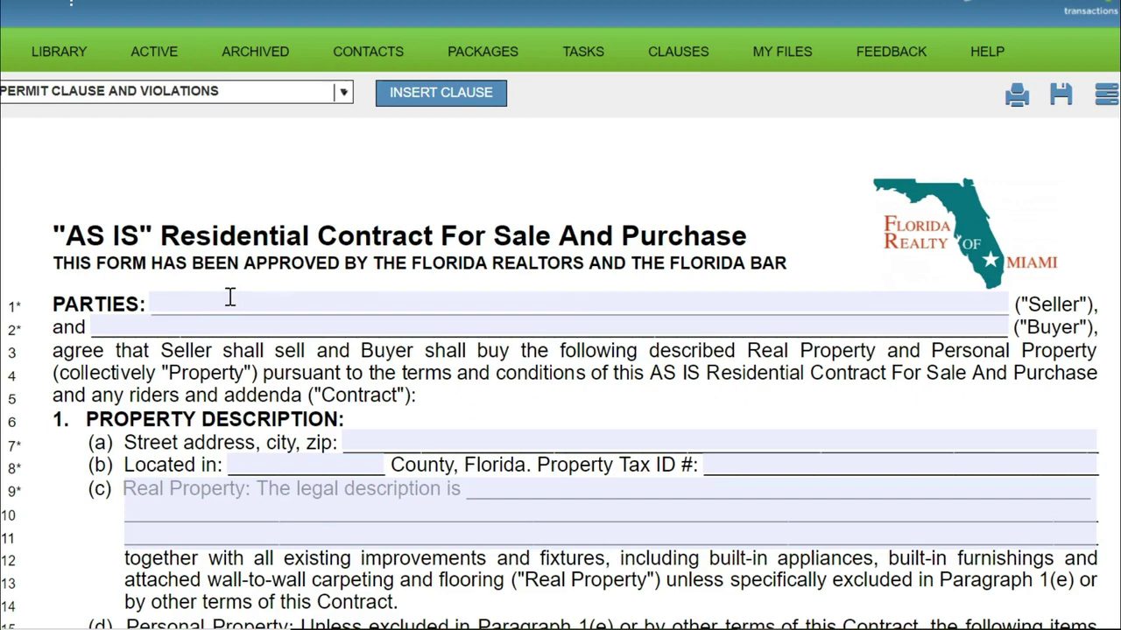
type("OWNER OF RECORD")
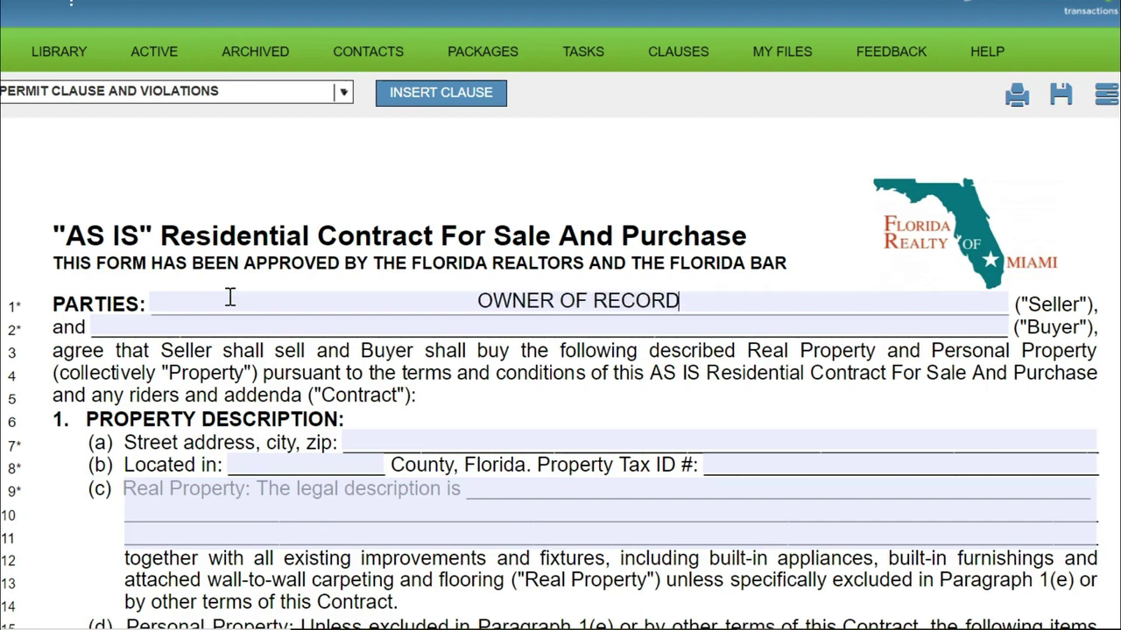
left_click(702, 307)
Delete the OWNER OF RECORD text from the Seller line.
left_click_drag(697, 305, 438, 292)
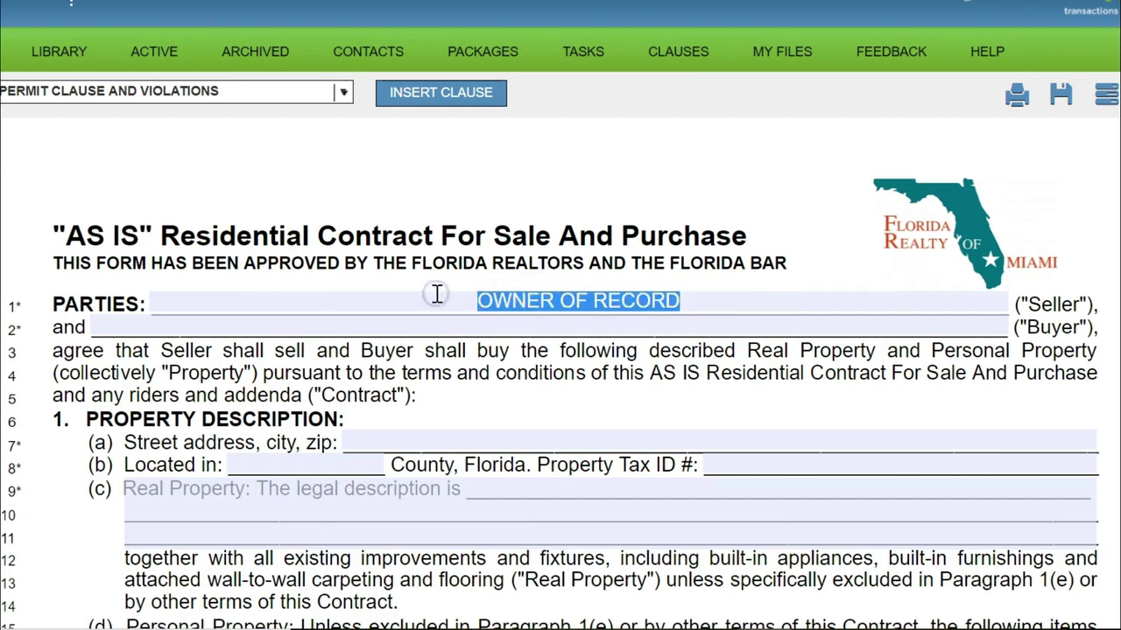
key("BackSpace")
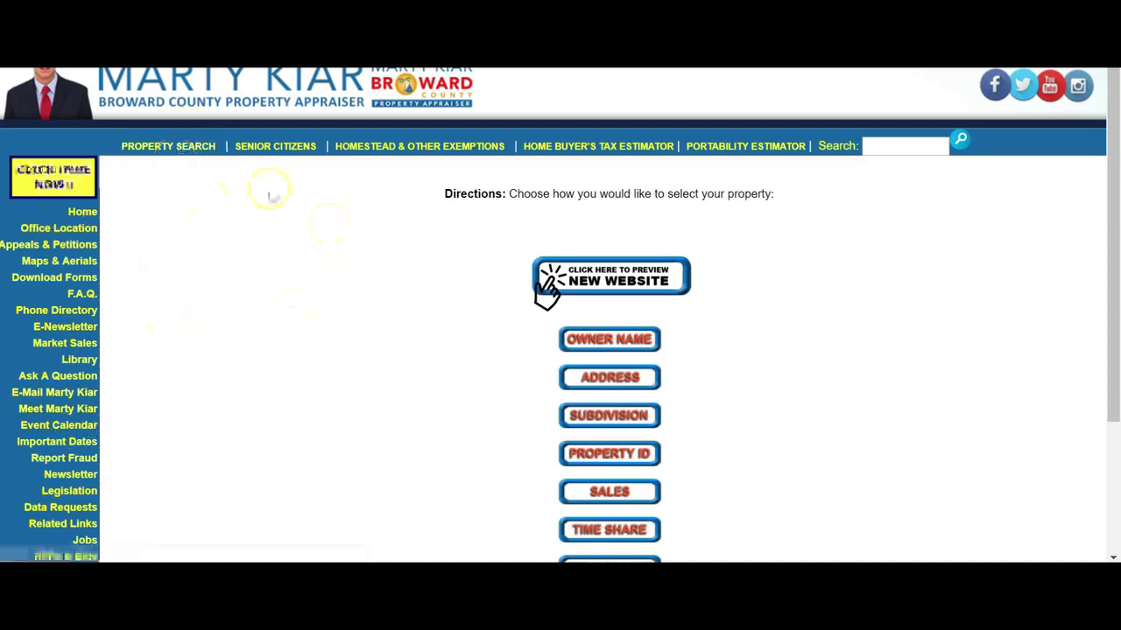
scroll(249, 352, "down", 1)
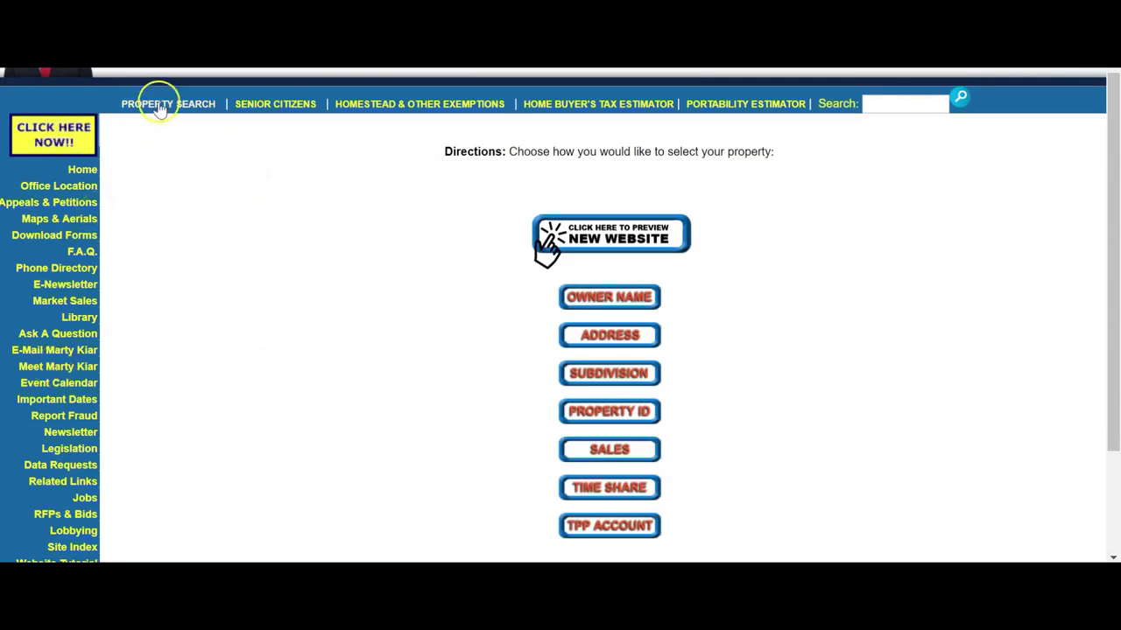
scroll(159, 105, "up", 1)
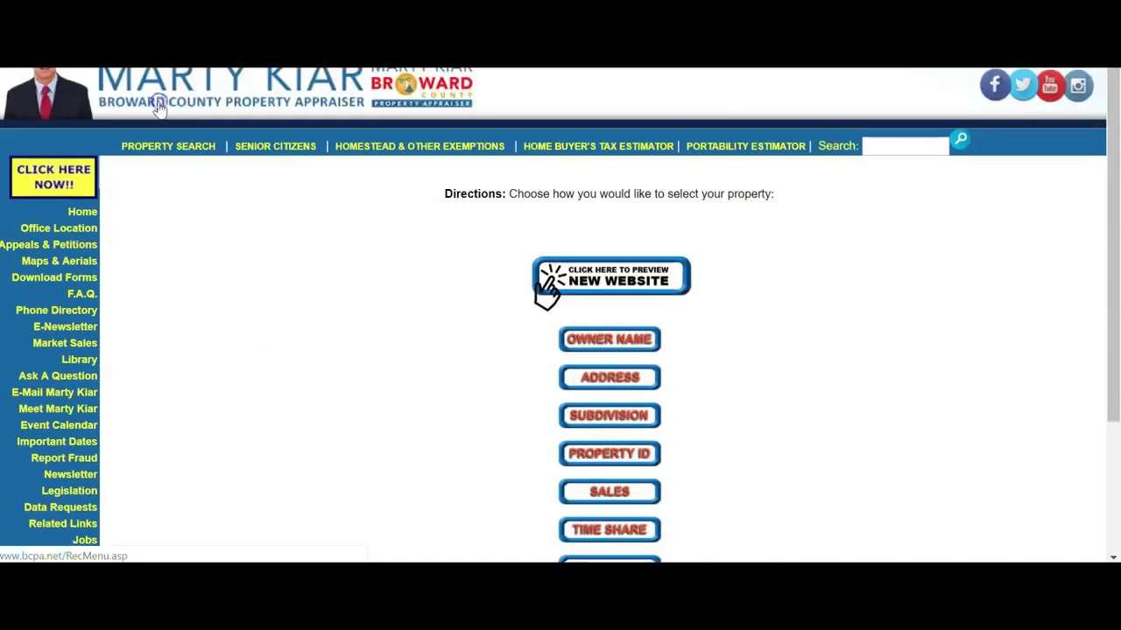
left_click(601, 383)
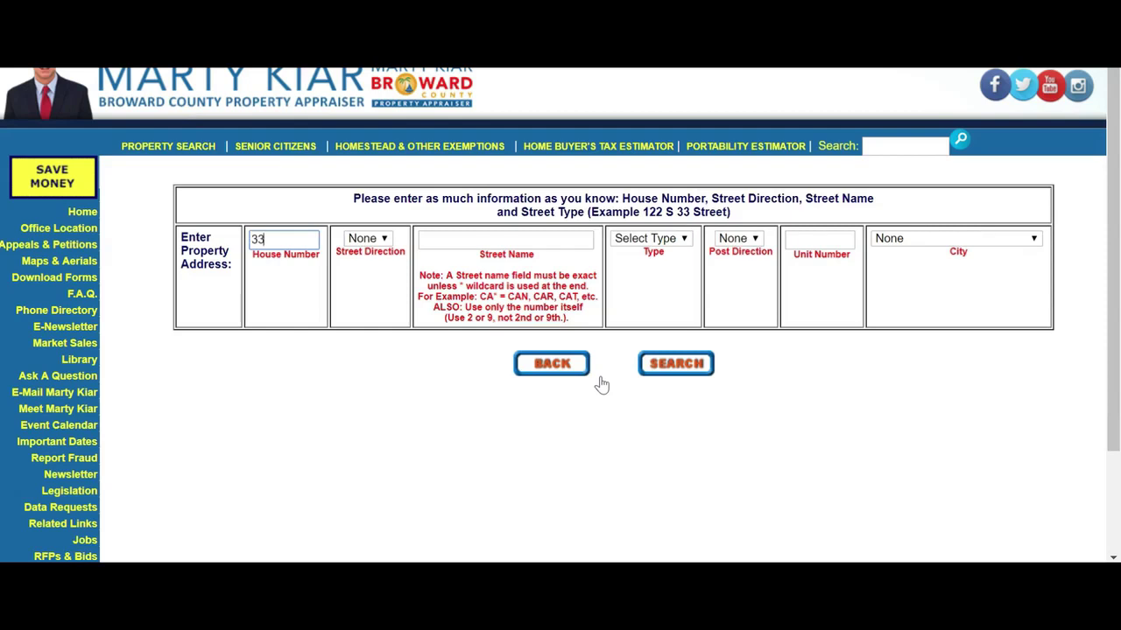
key("Tab")
key("Tab")
key("Return")
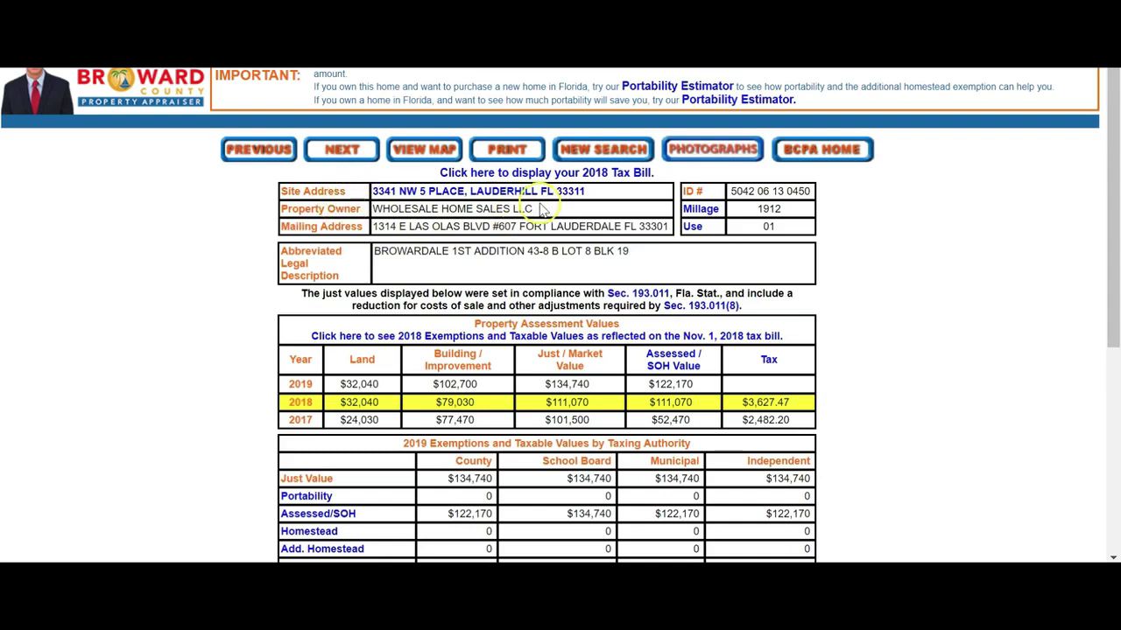
left_click_drag(550, 215, 371, 220)
key("ctrl+c")
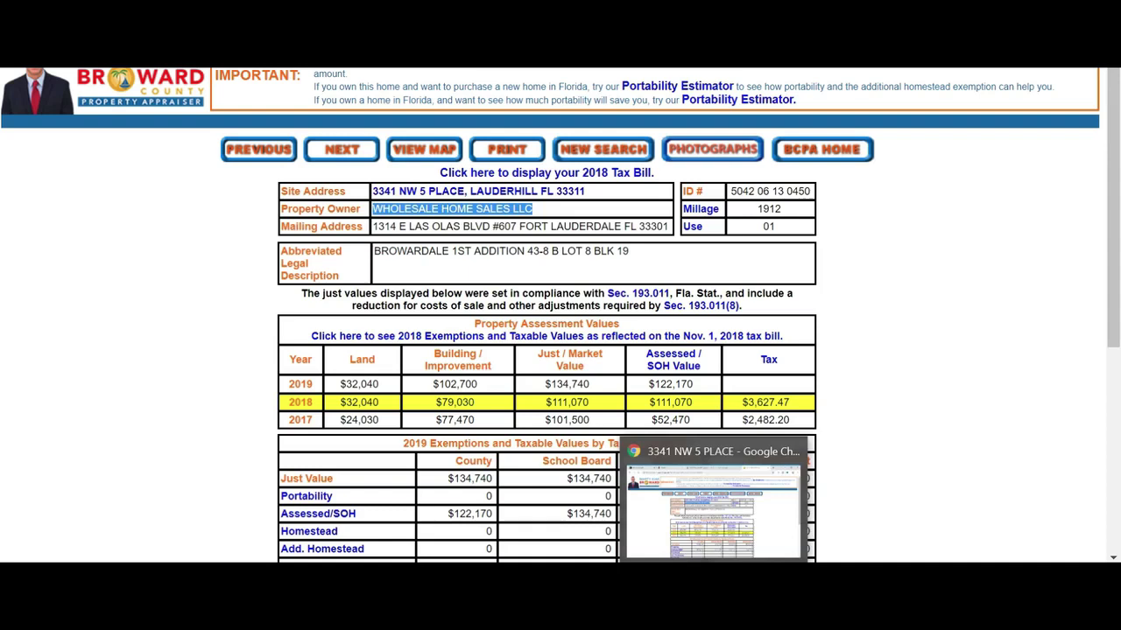
left_click(725, 490)
Paste WHOLESALE HOME SALES LLC as Seller and type YOUR BUYING NAME GOES HERE as Buyer.
left_click(305, 298)
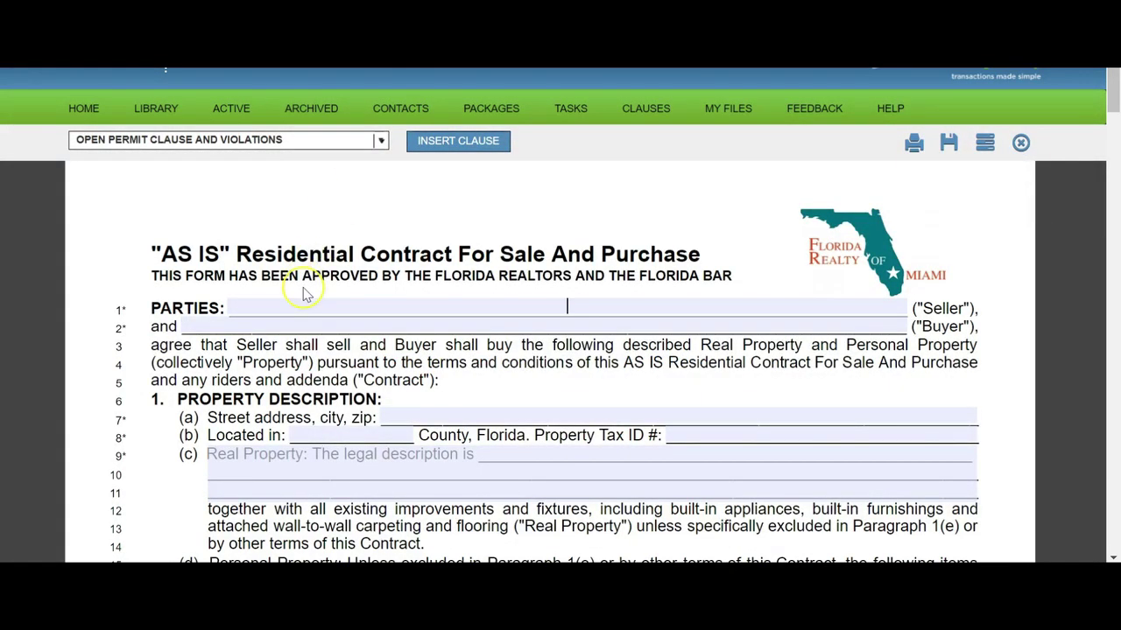
key("ctrl+v")
left_click(497, 324)
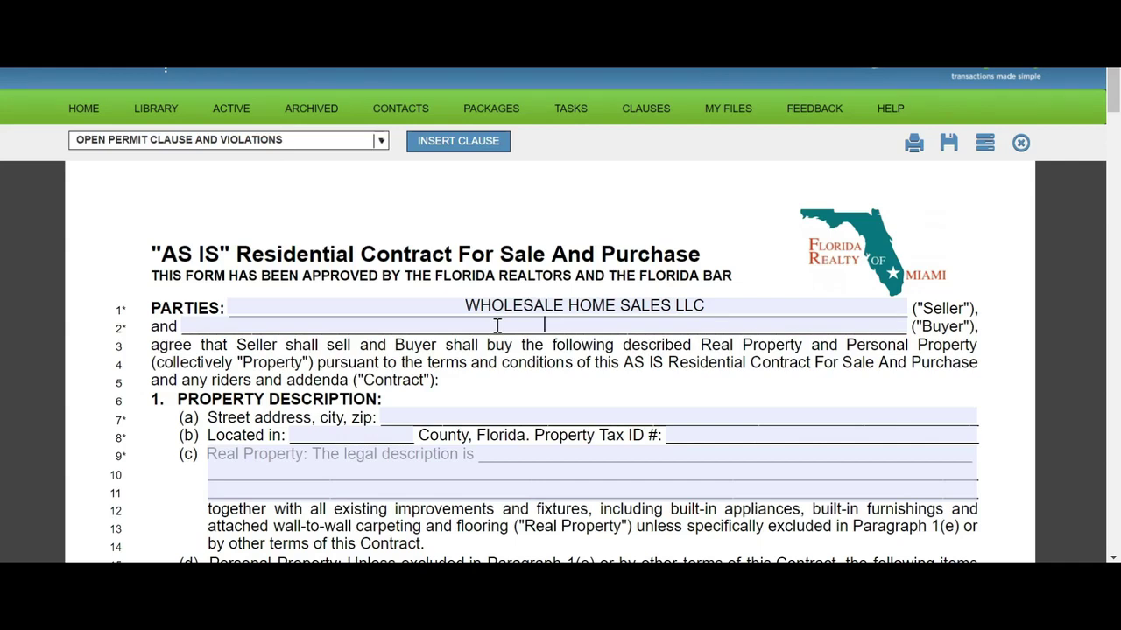
type("YOUR BUYING NAM")
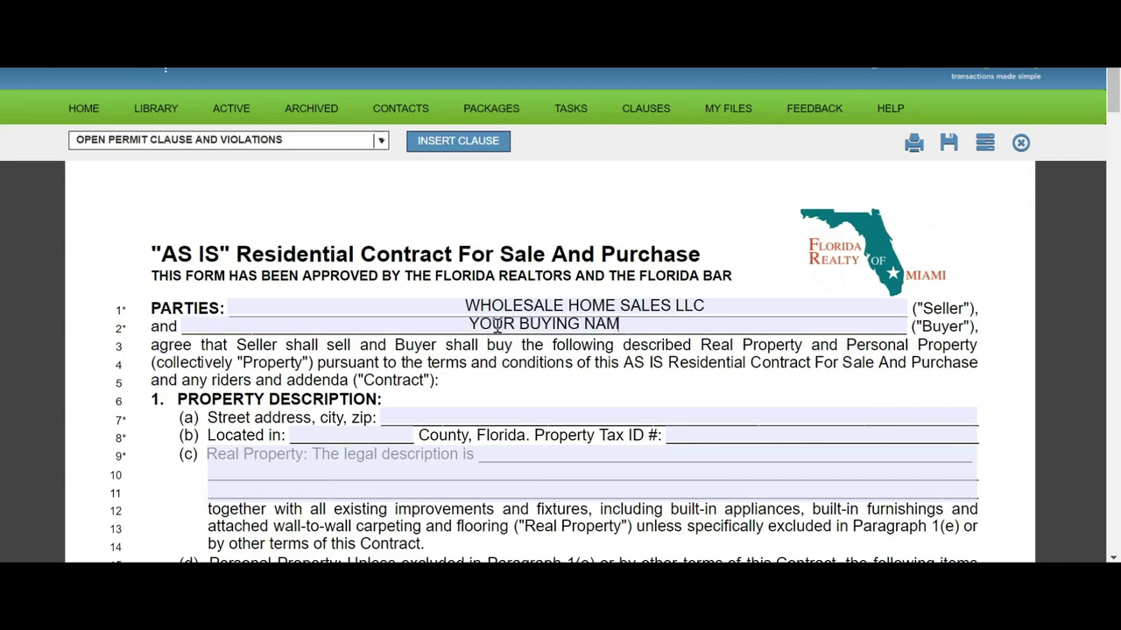
type("E GOES HERE")
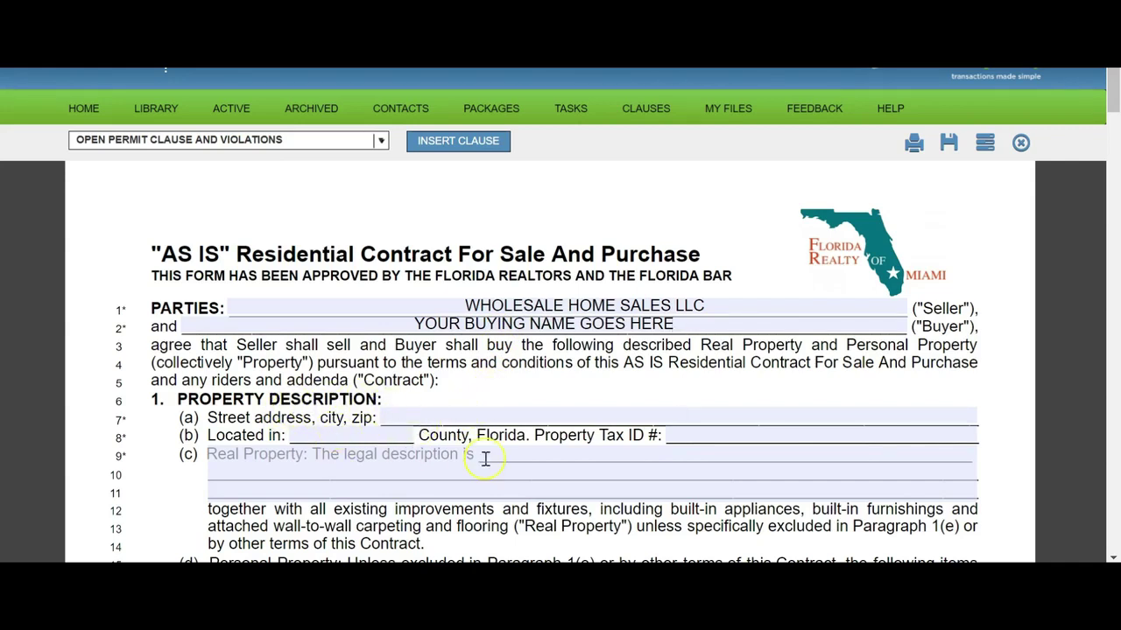
key("ctrl+Tab")
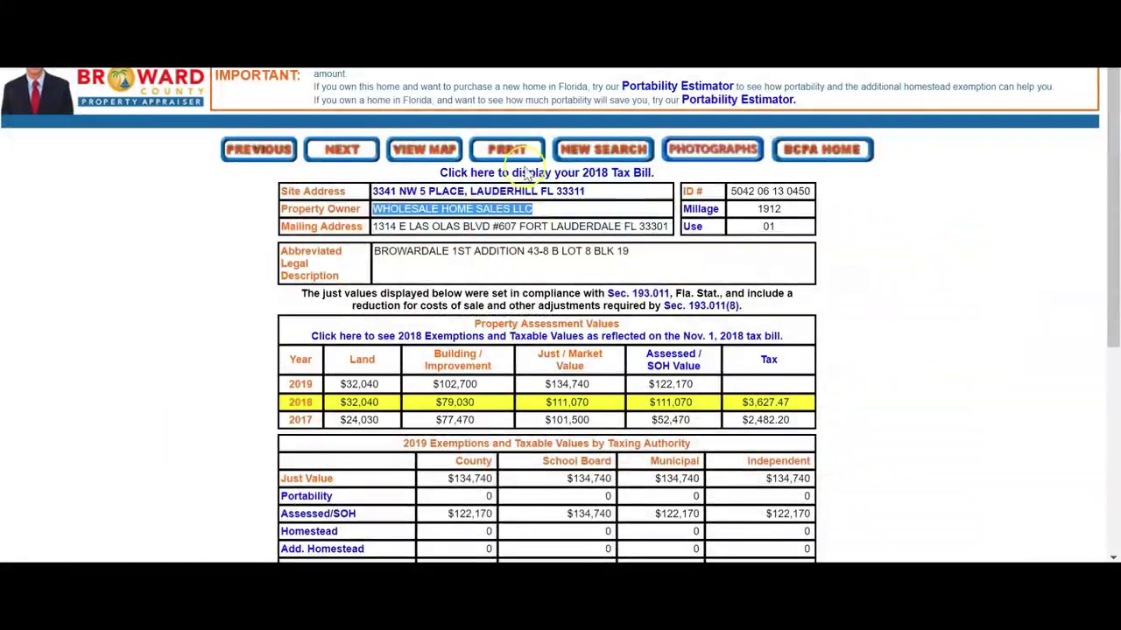
left_click_drag(590, 192, 371, 194)
key("ctrl+c")
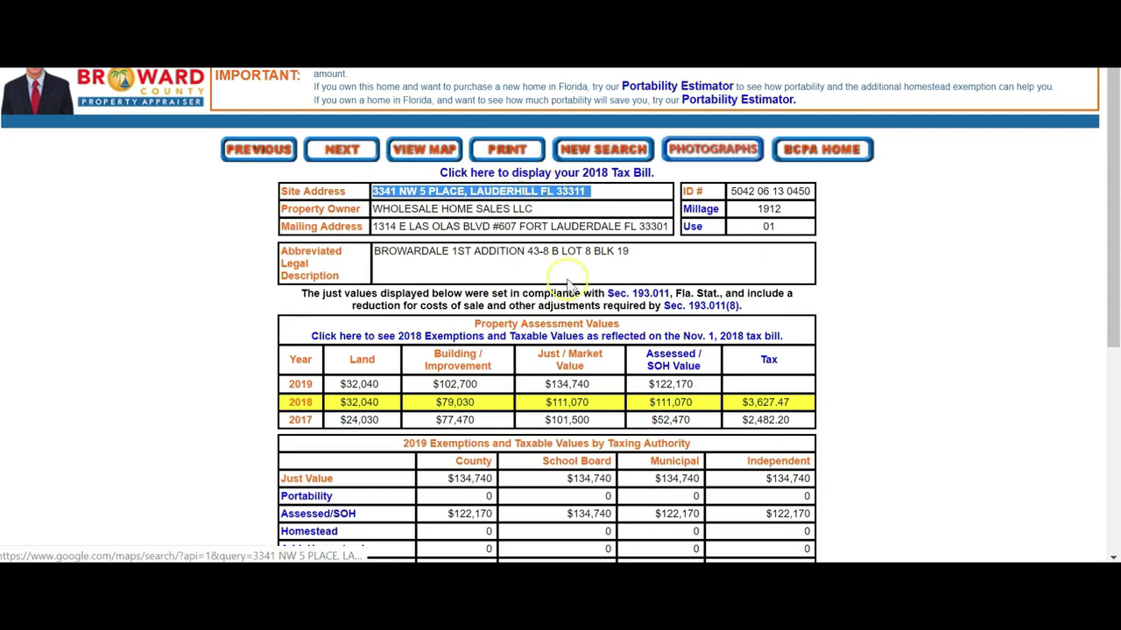
left_click(347, 154)
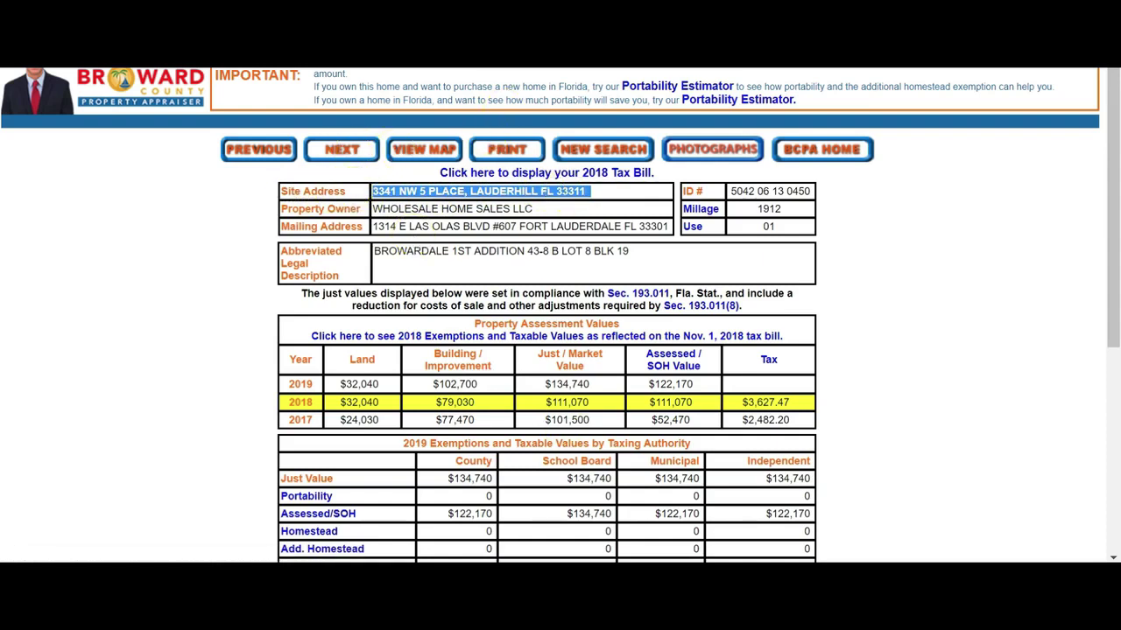
key("alt+Tab")
left_click(487, 412)
key("ctrl+v")
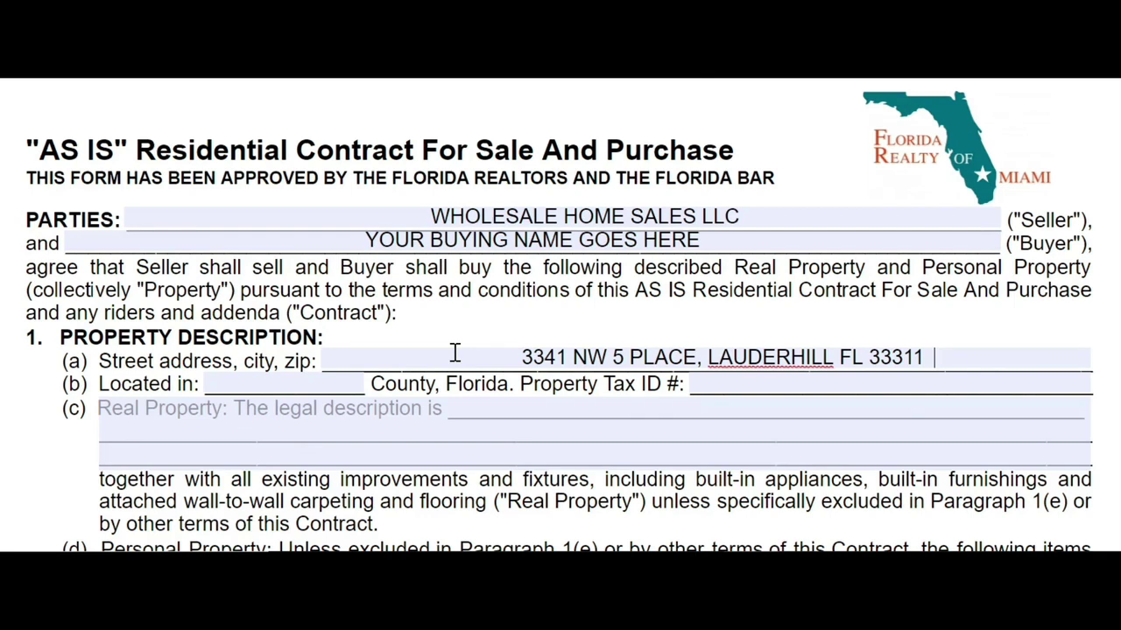
Enter BROWARD in the county blank of the property description.
left_click(242, 386)
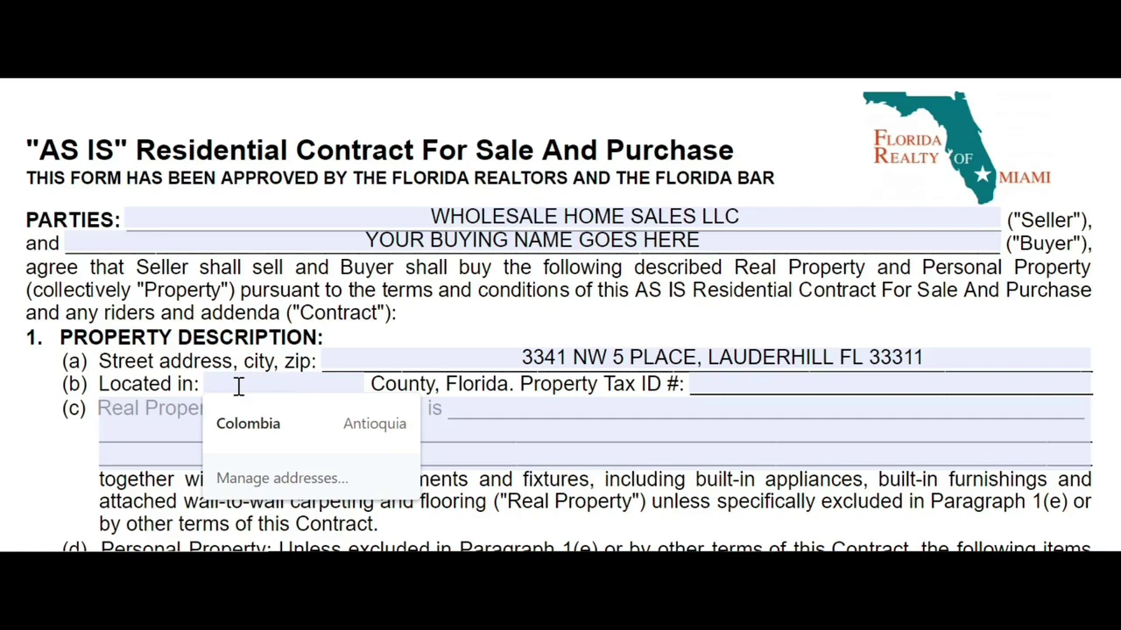
type("BROWARD")
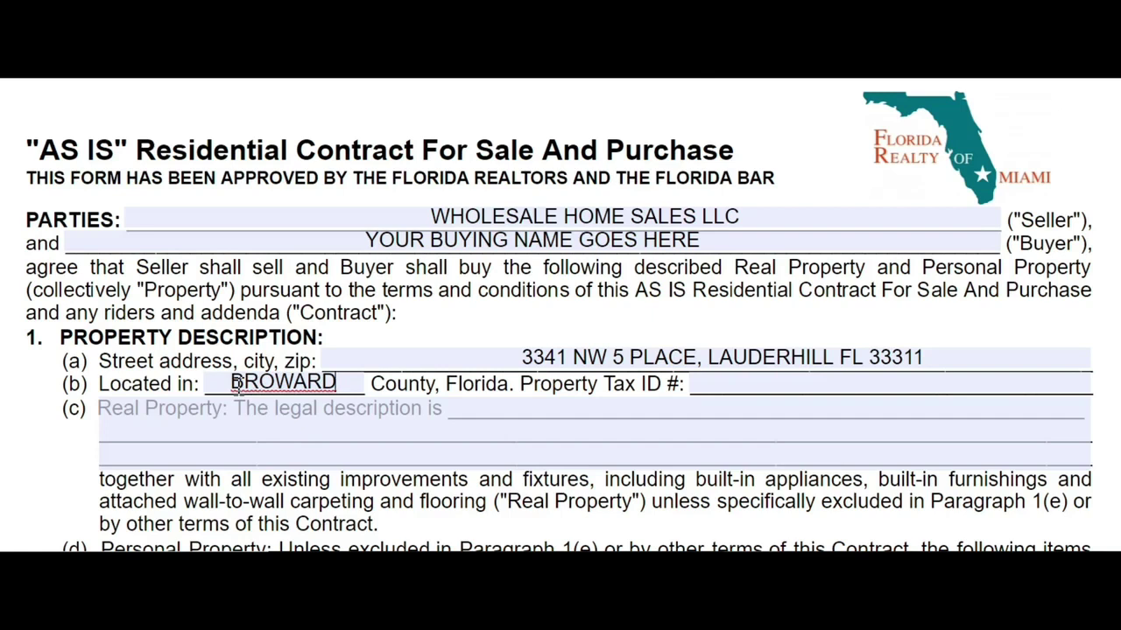
left_click(724, 386)
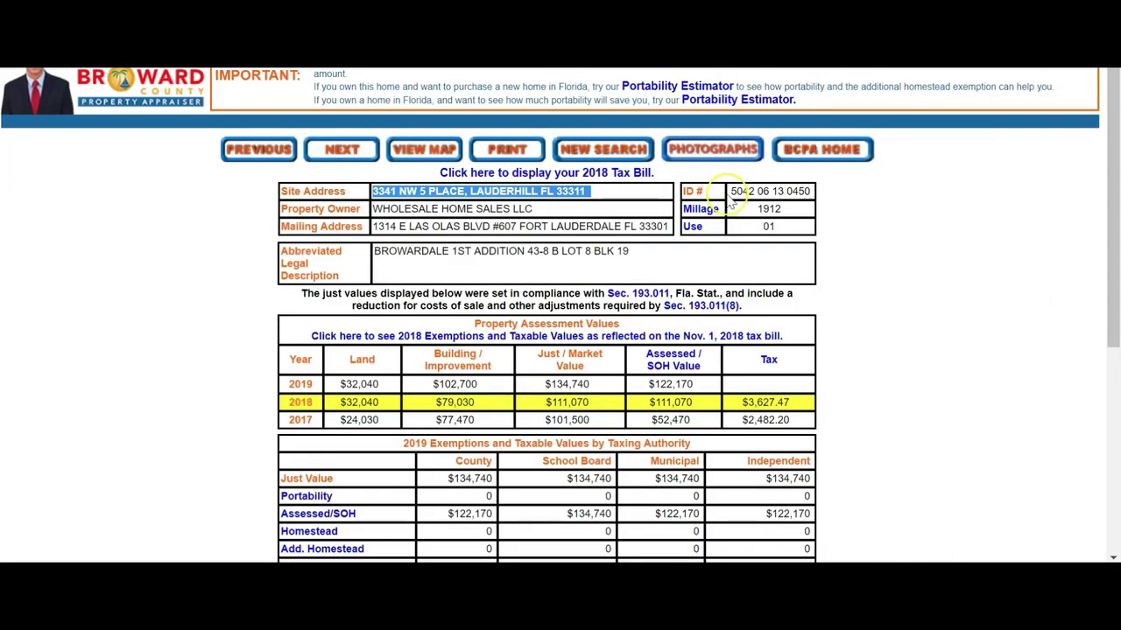
left_click_drag(730, 190, 807, 188)
key("ctrl+c")
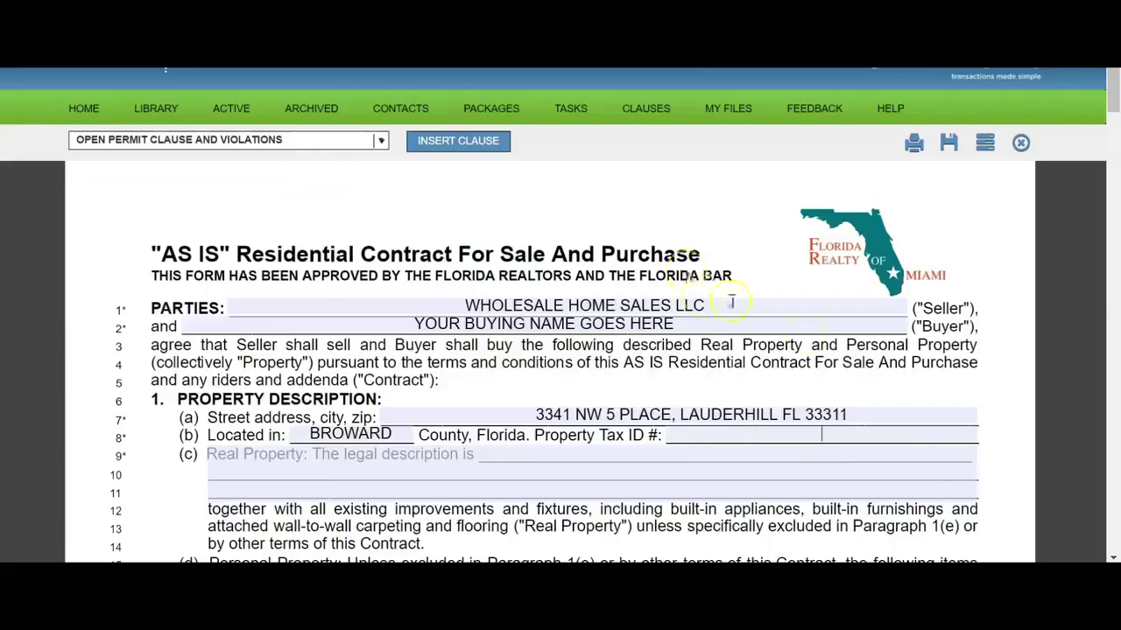
left_click(755, 434)
key("ctrl+v")
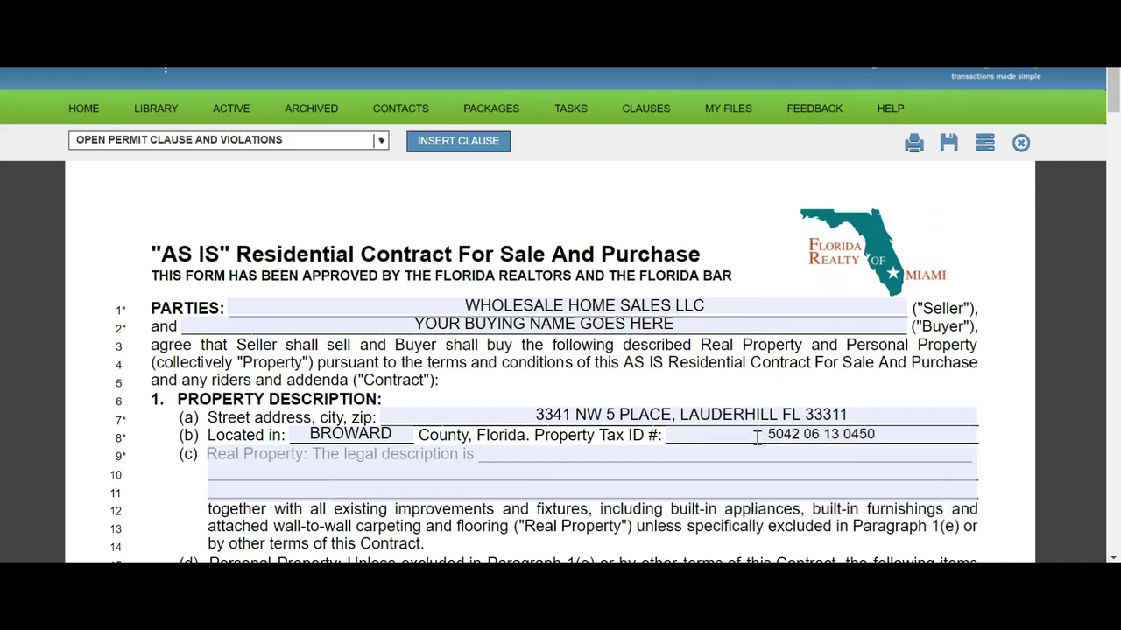
left_click(524, 453)
type("legal descrip")
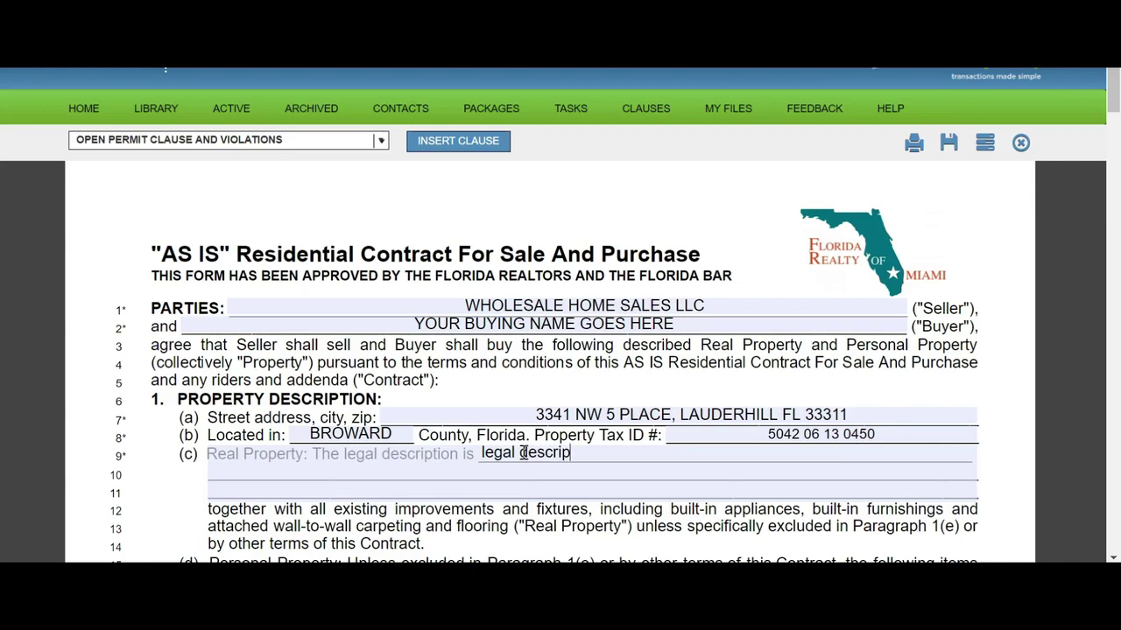
type("tion as it appera")
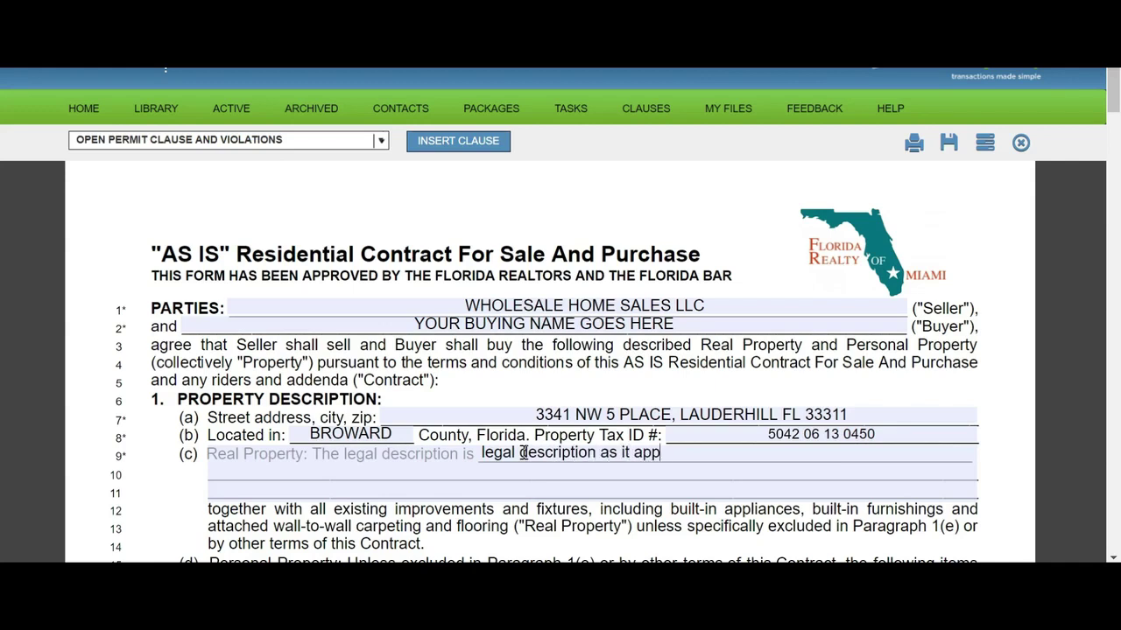
key("BackSpace")
key("BackSpace")
type("ars in public record")
type("s")
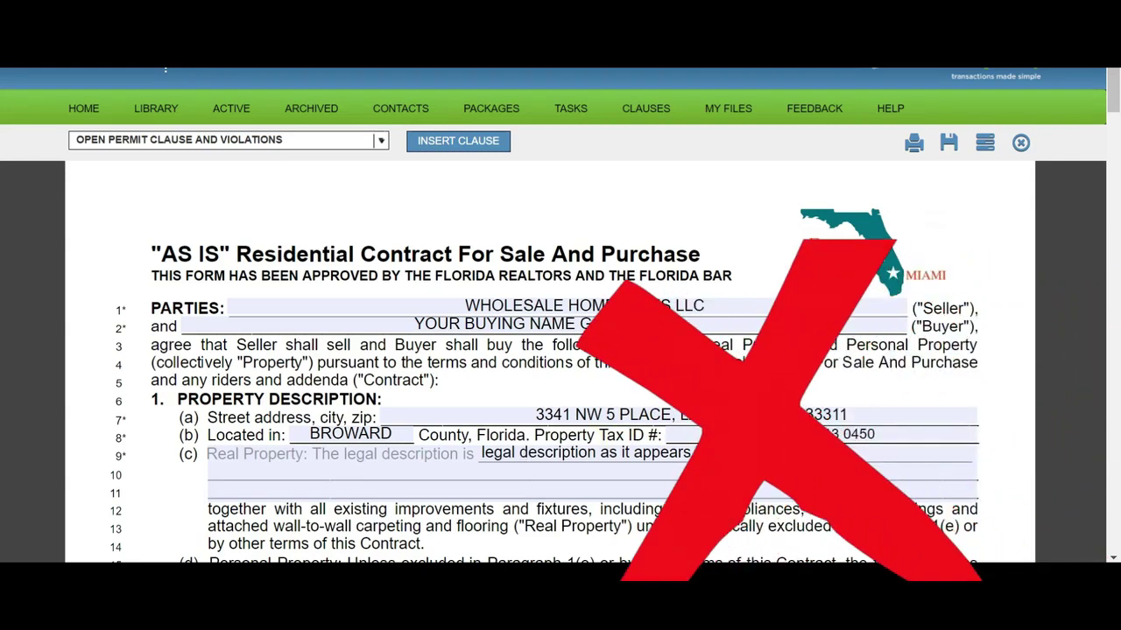
left_click_drag(814, 453, 458, 395)
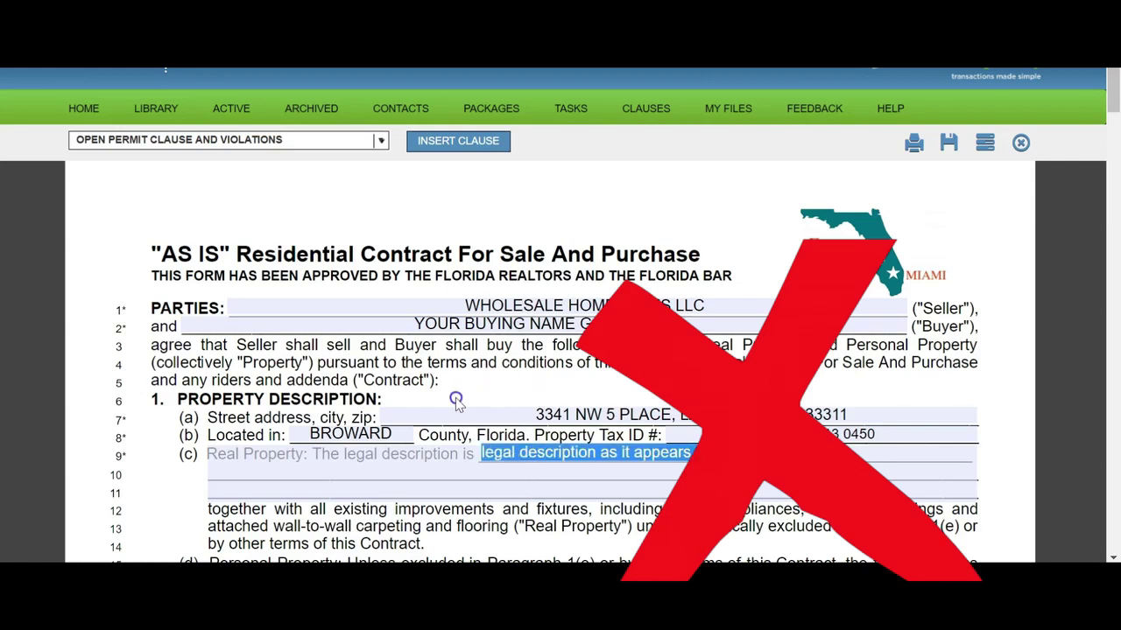
key("BackSpace")
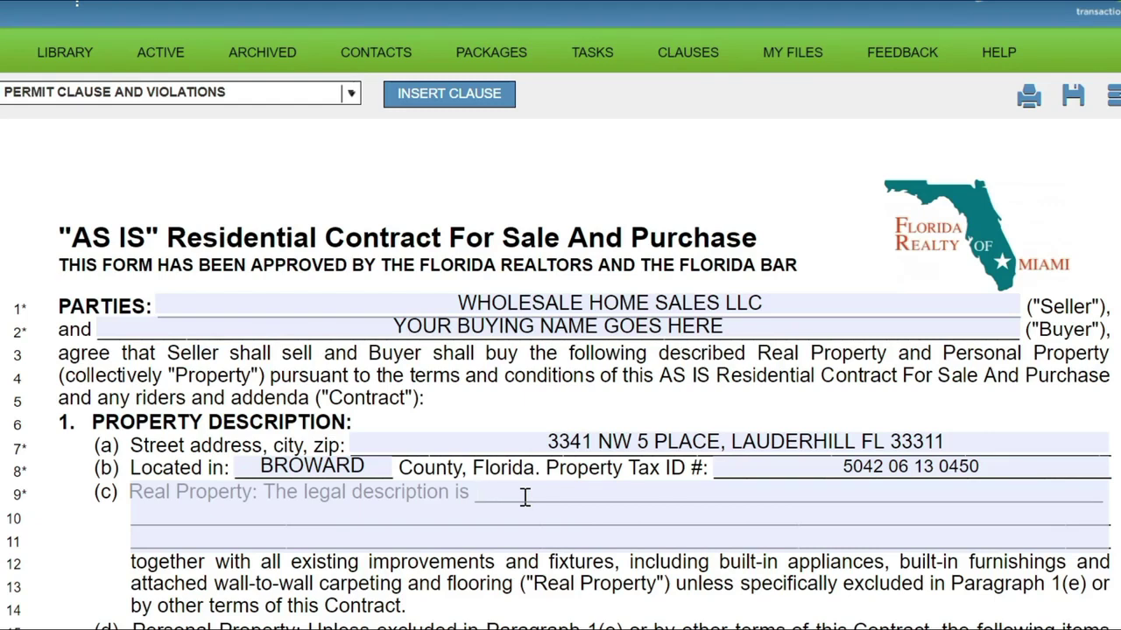
left_click(371, 493)
left_click(497, 492)
left_click_drag(558, 443, 955, 443)
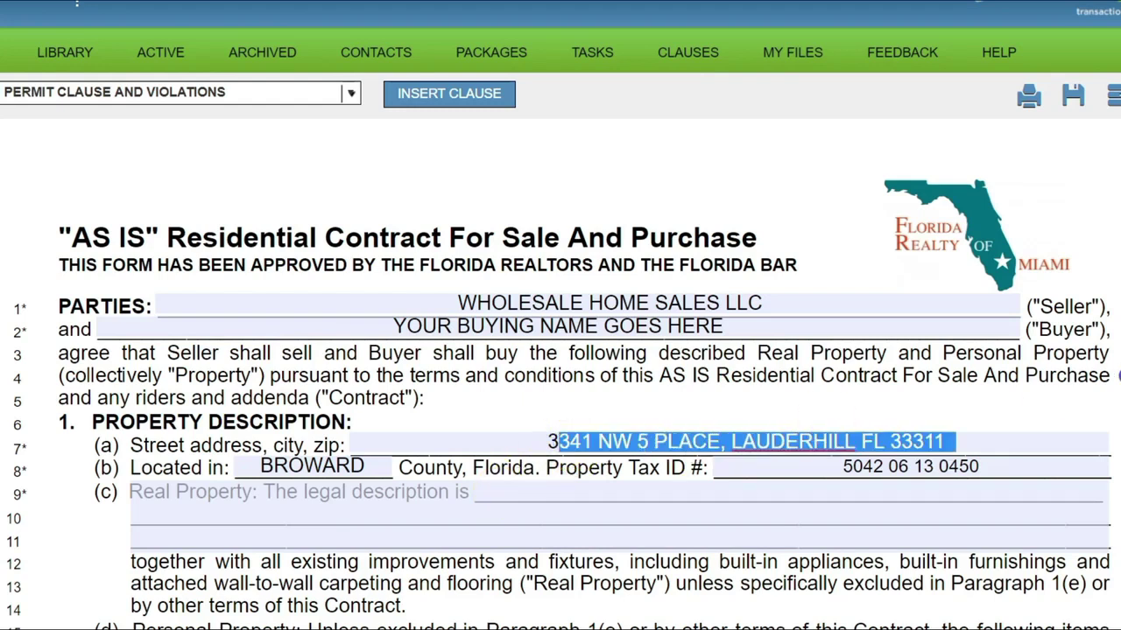
left_click(517, 495)
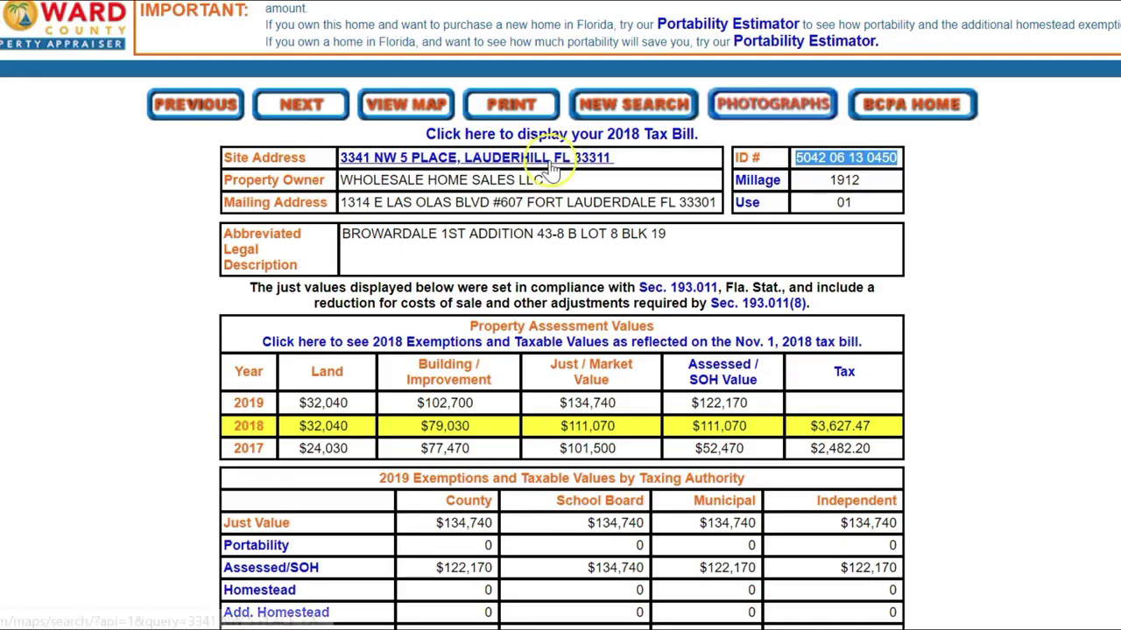
left_click_drag(726, 235, 347, 252)
key("ctrl+c")
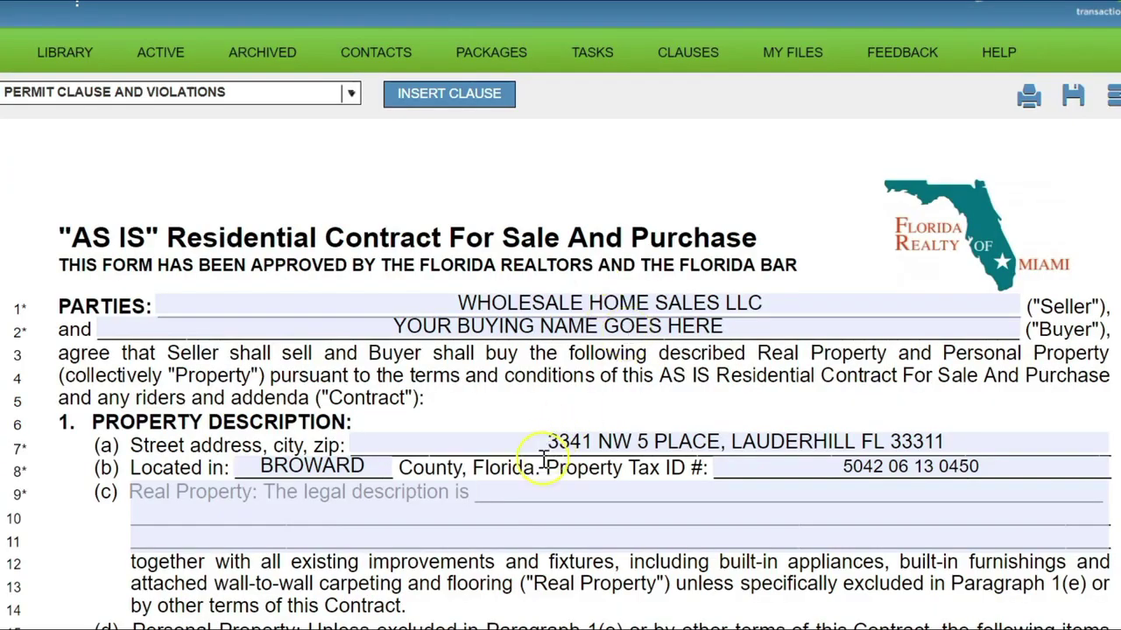
Paste BROWARDALE 1ST ADDITION 43-8 B LOT 8 BLK 19 into the line 9 legal description field.
left_click(513, 490)
key("ctrl+v")
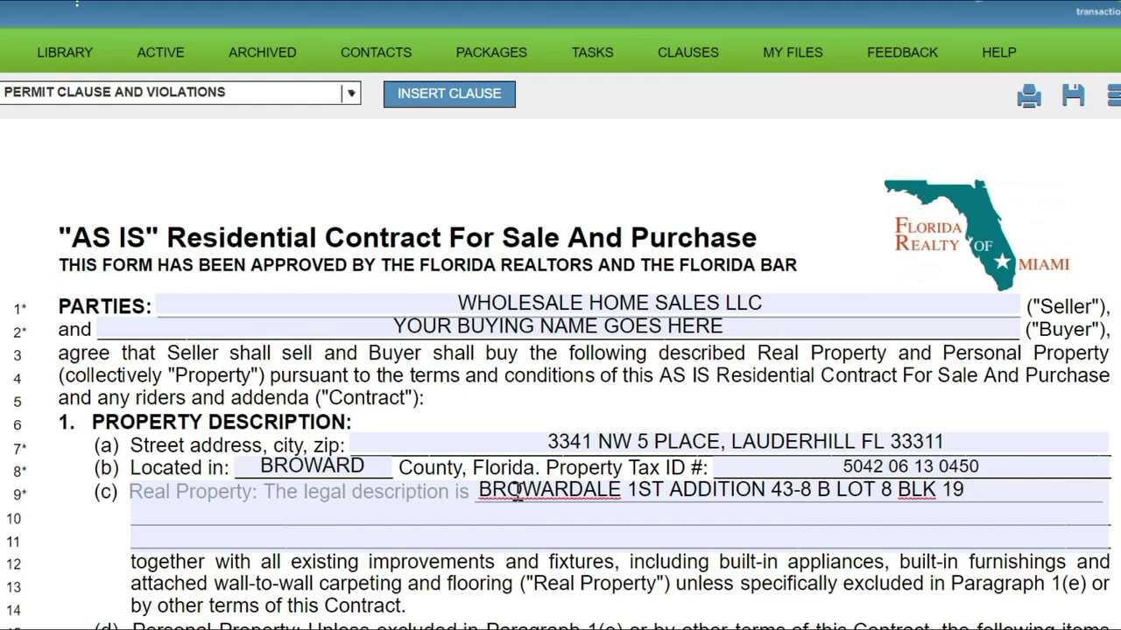
scroll(517, 493, "down", 5)
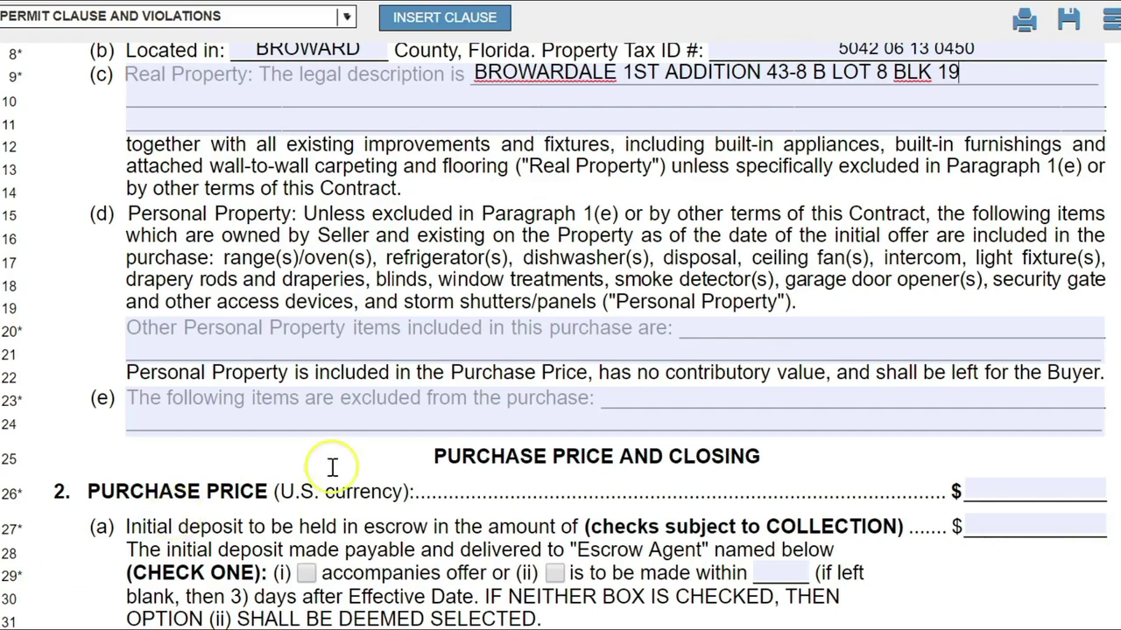
Enter 'other-property goes here' as the other personal property included on line 20.
left_click(285, 261)
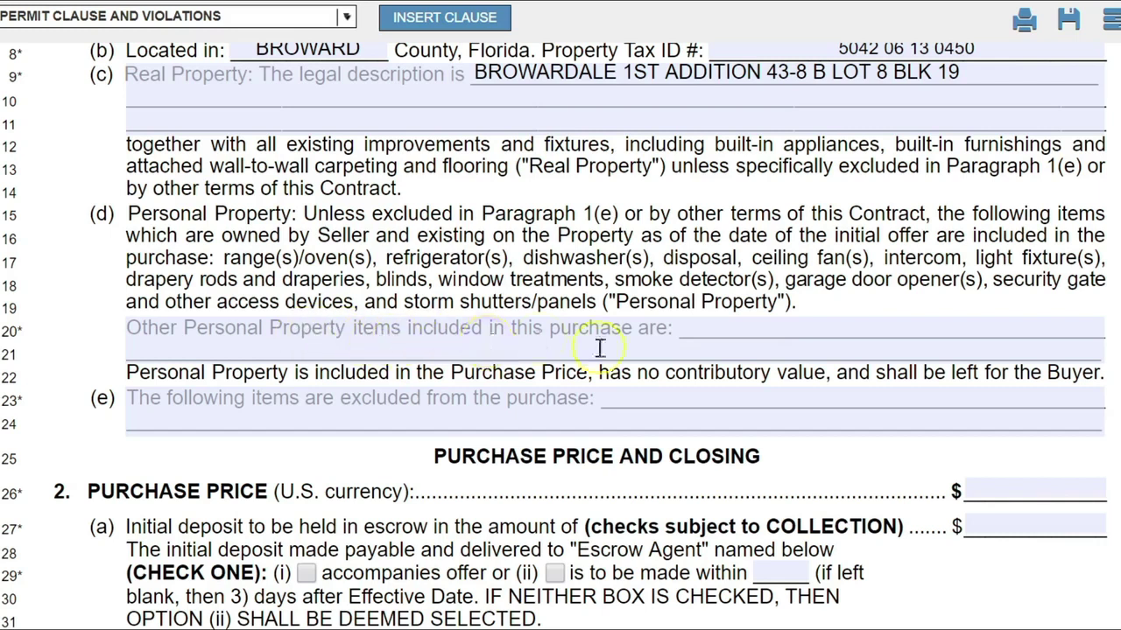
left_click(684, 329)
type("other-property goes here")
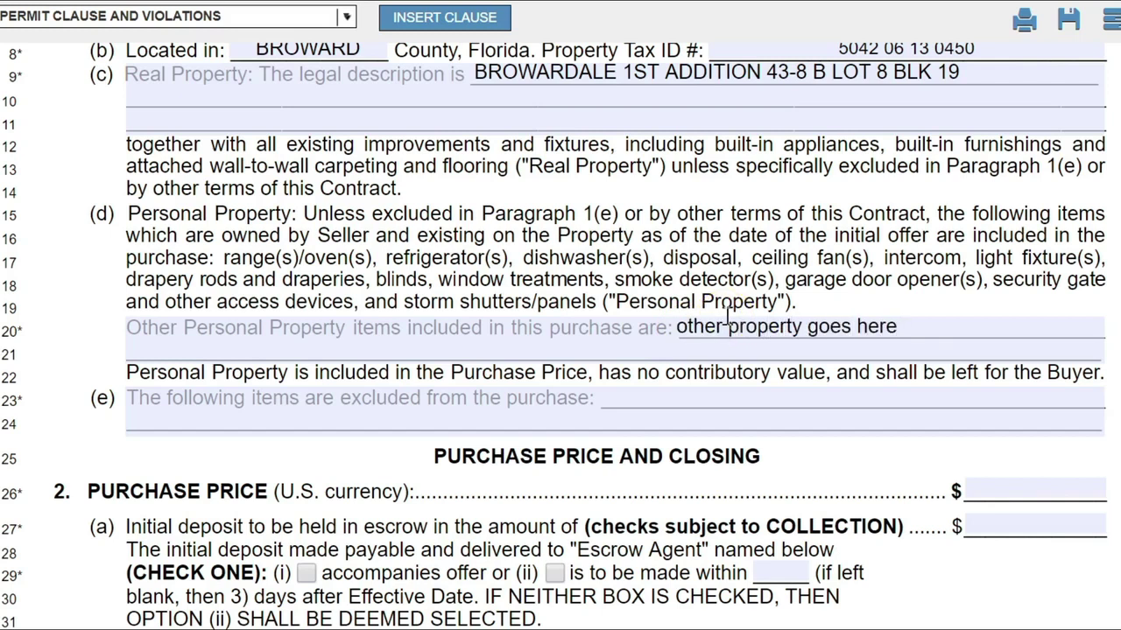
left_click(181, 385)
left_click(617, 401)
Enter a 100,000 purchase price and 5,000 initial deposit, and tick the deposit-accompanies-offer box.
scroll(619, 401, "down", 5)
scroll(619, 401, "up", 1)
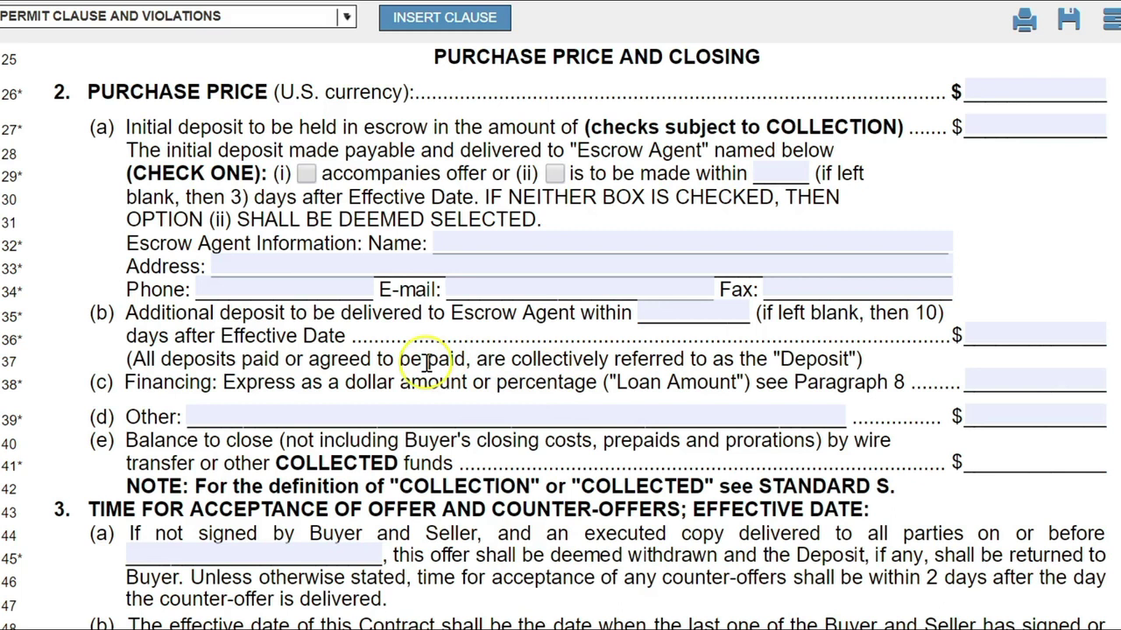
left_click(970, 91)
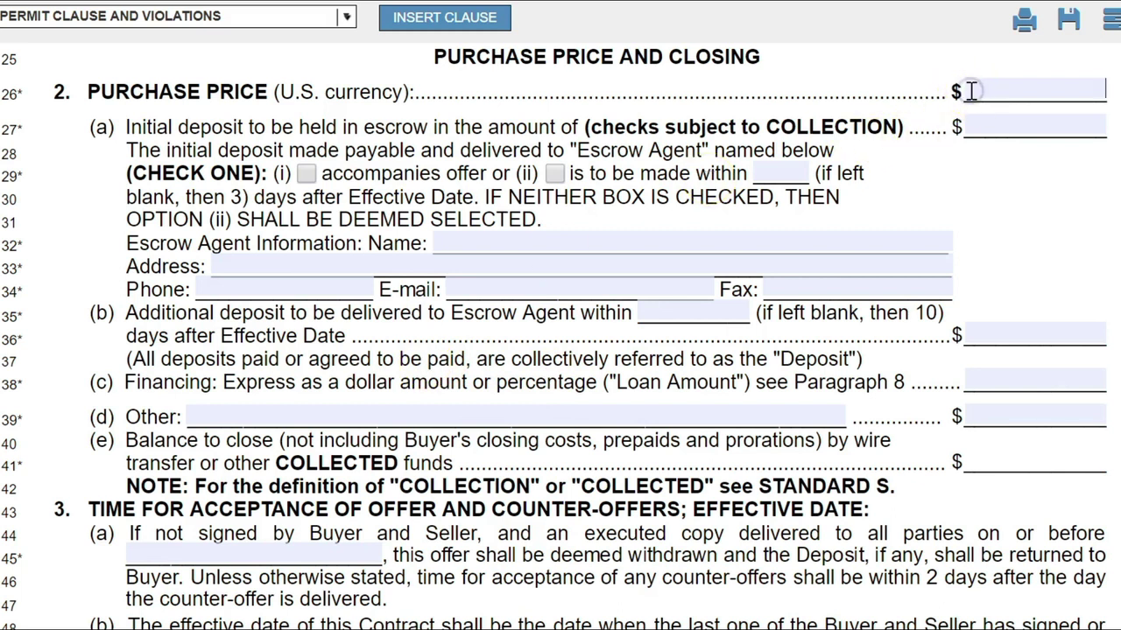
type("100000")
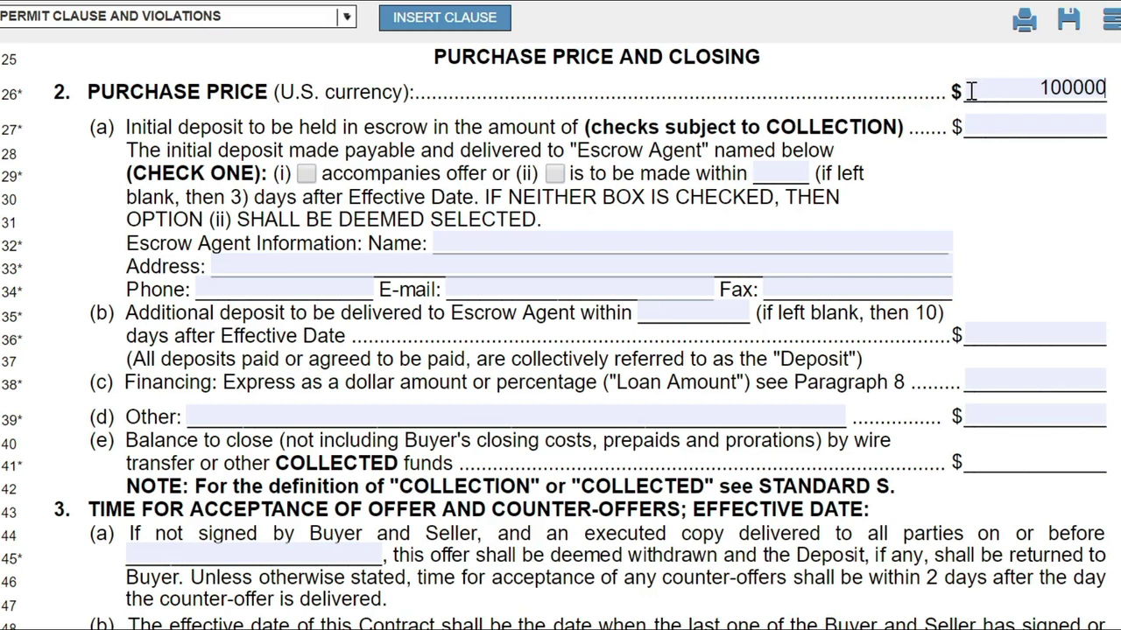
left_click(1010, 117)
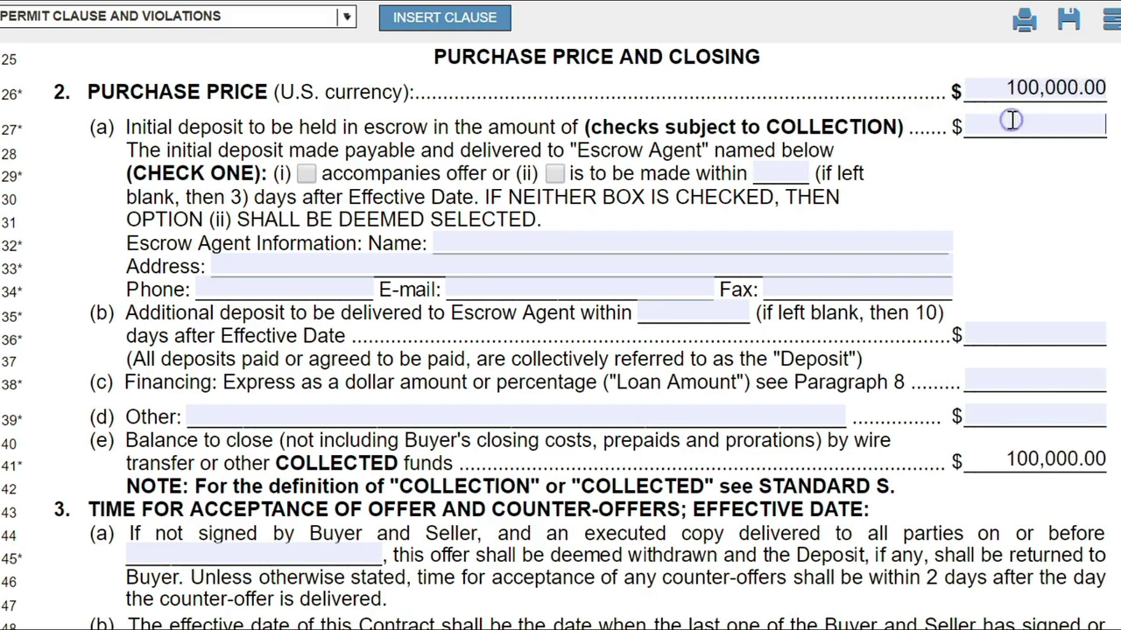
type("5000")
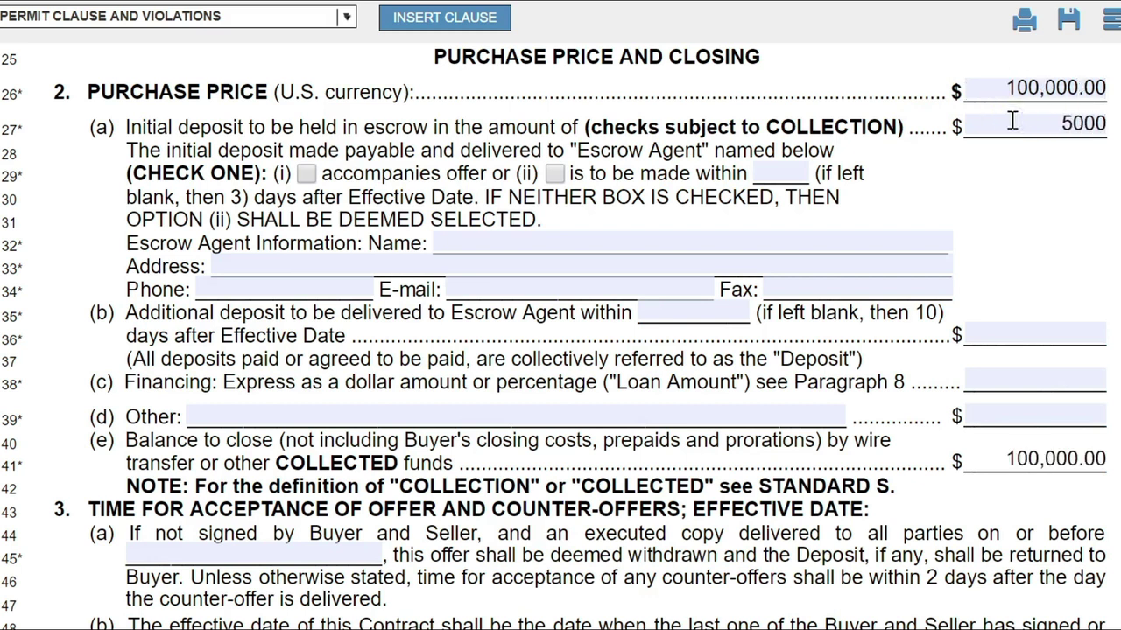
left_click(1015, 158)
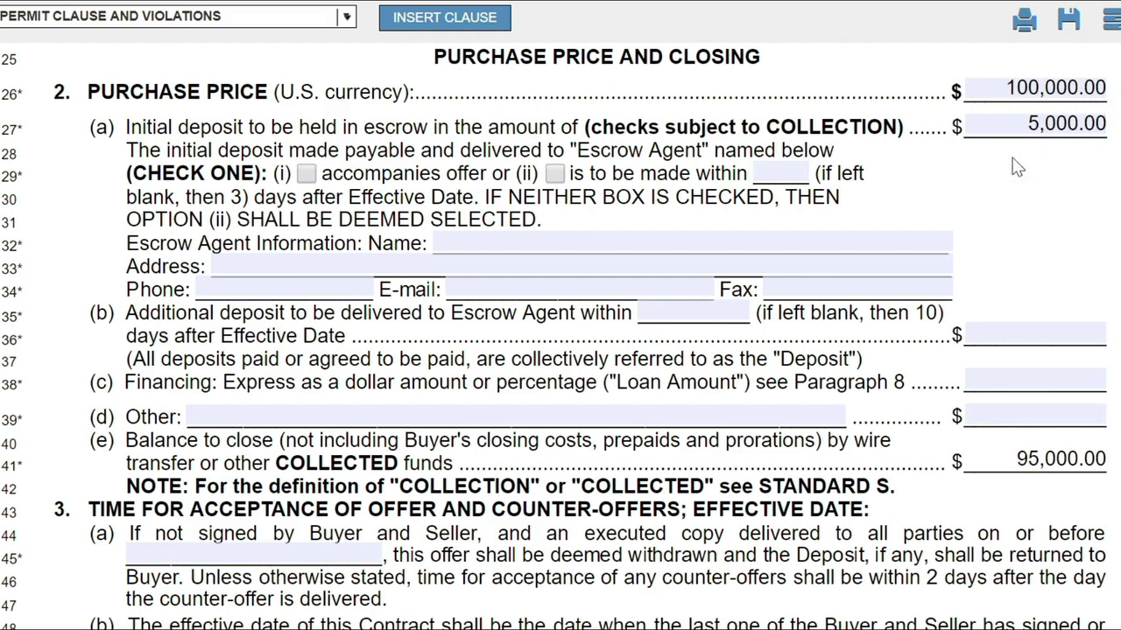
left_click(305, 174)
Make the initial deposit due within 1 day, leaving both deposit option boxes unchecked.
left_click(555, 175)
left_click(761, 178)
left_click(763, 171)
type("3")
key("BackSpace")
type("5")
key("BackSpace")
left_click(304, 174)
left_click(768, 173)
type("2")
key("BackSpace")
type("1")
left_click(308, 173)
Enter CITADEL TITLE & ESCROW as the escrow agent's name.
left_click(539, 241)
left_click_drag(430, 244, 128, 244)
left_click(458, 238)
type("CITA")
type("DEL TIT")
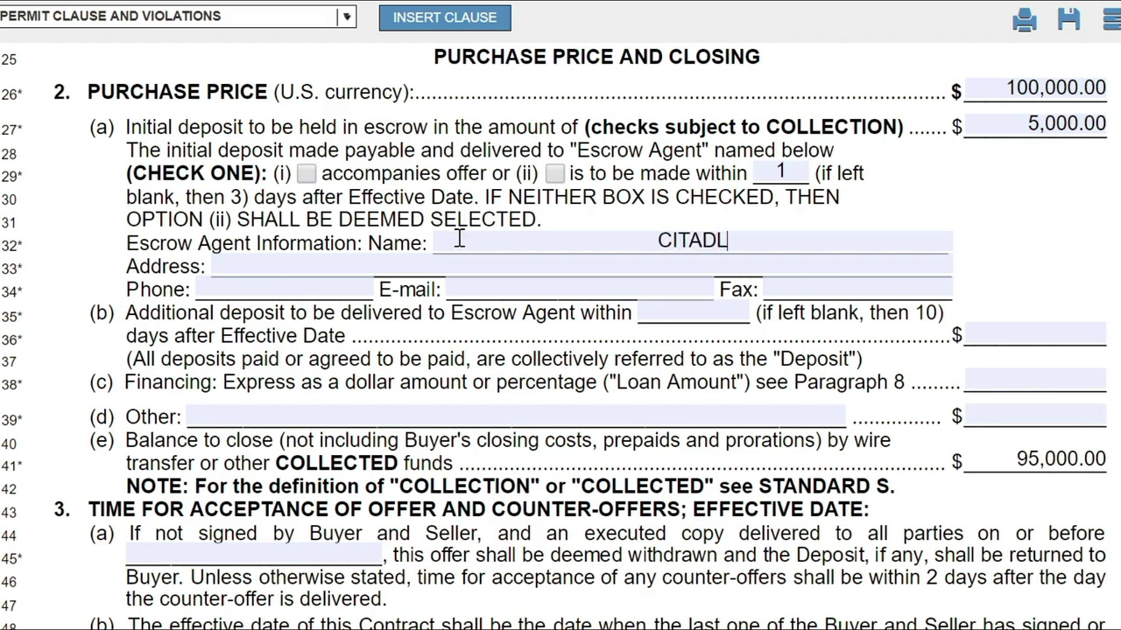
type("LE")
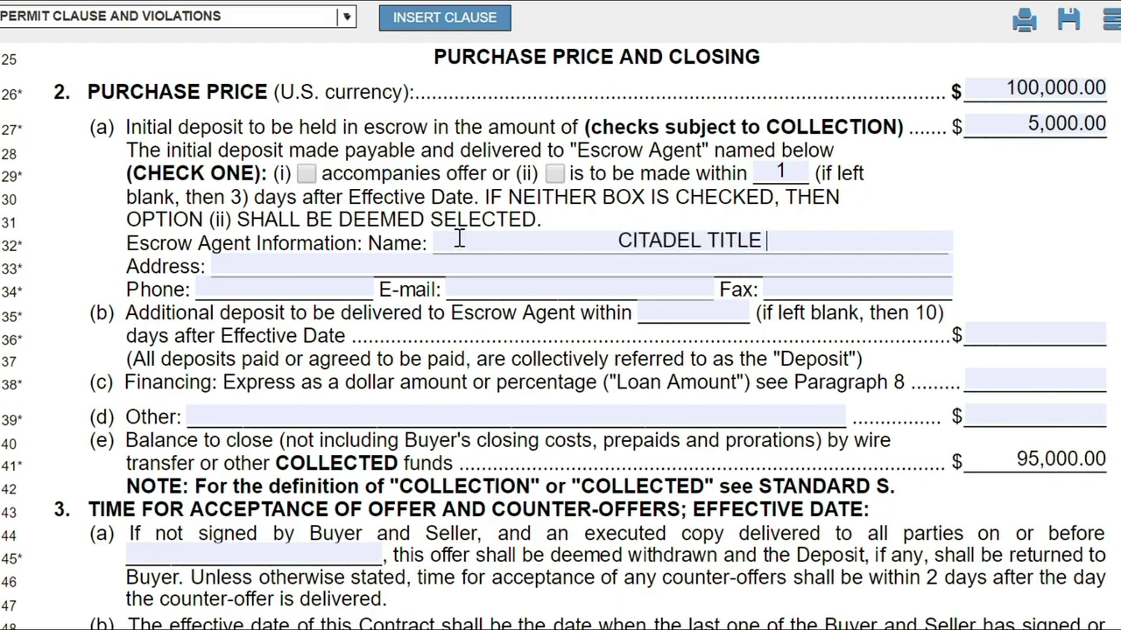
type(" & ESCROW")
key("Tab")
type("14")
key("BackSpace")
type("15")
key("BackSpace")
key("BackSpace")
key("BackSpace")
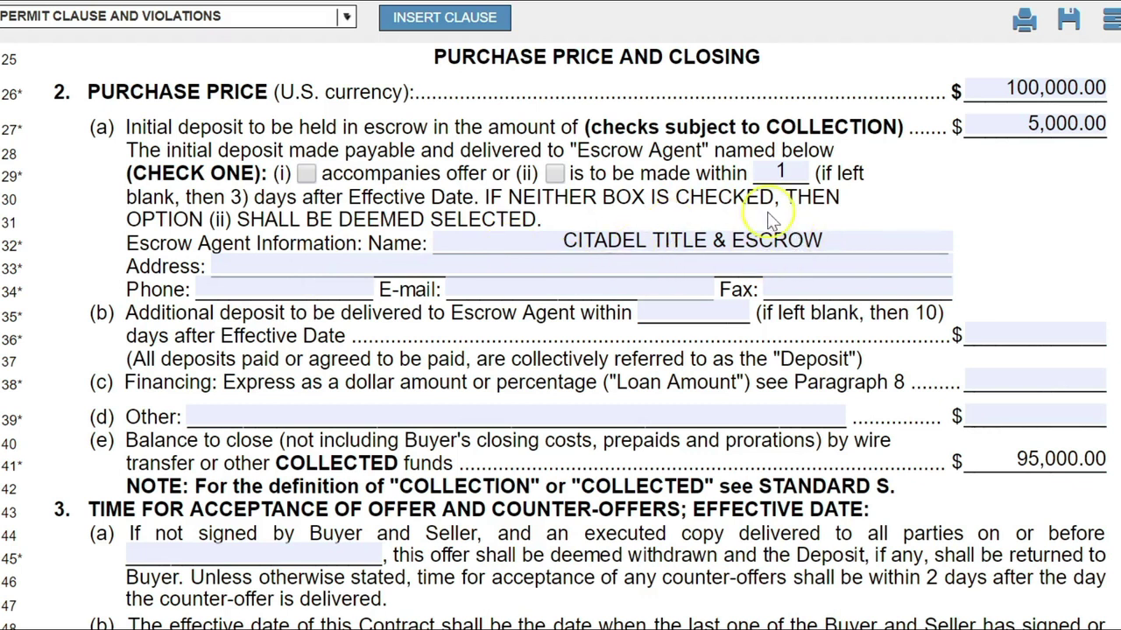
left_click(843, 243)
Type the escrow agent's street address, city, state and ZIP code.
left_click(616, 264)
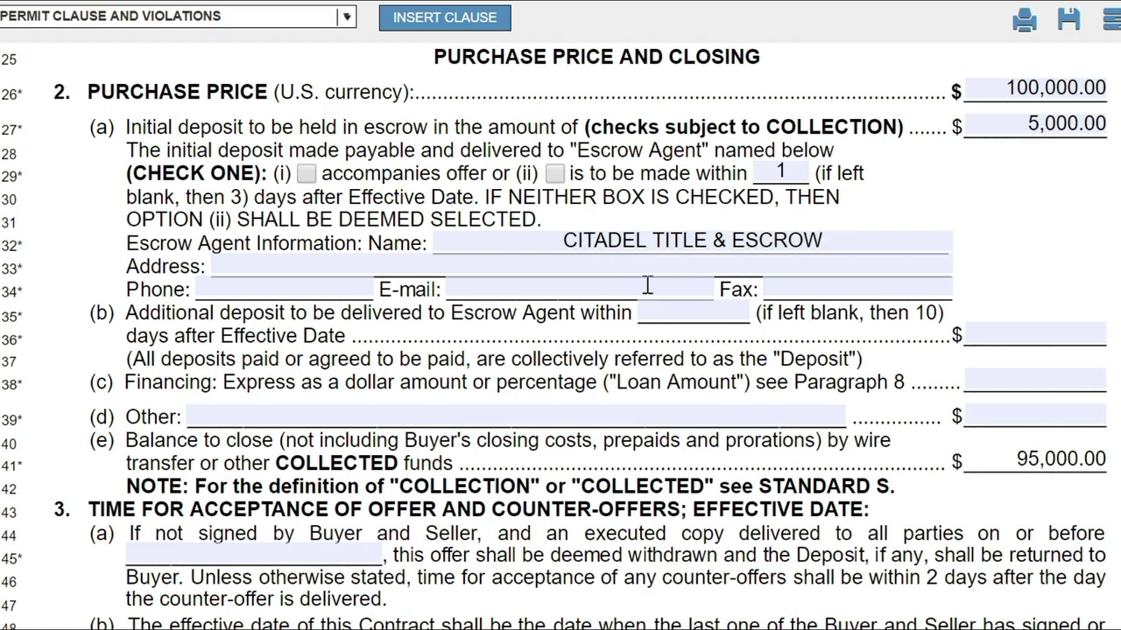
type("1515 n UNIVERSITY DRIV")
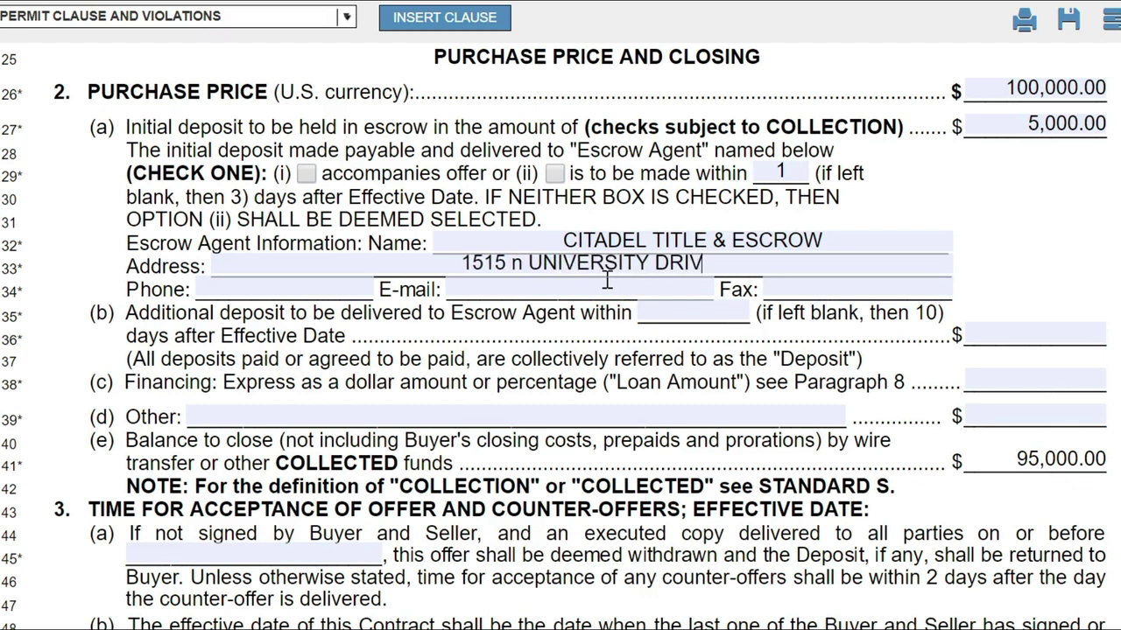
type("E CORAL SPRINGS, FL 331076")
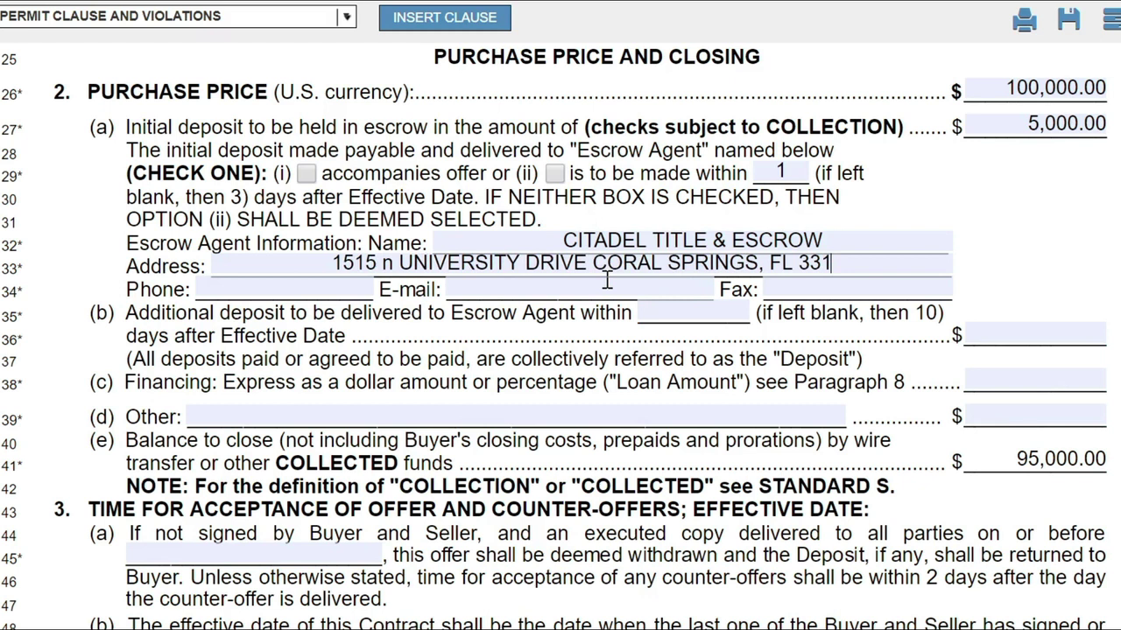
Fill in the escrow agent's phone number and e-mail address.
left_click(253, 289)
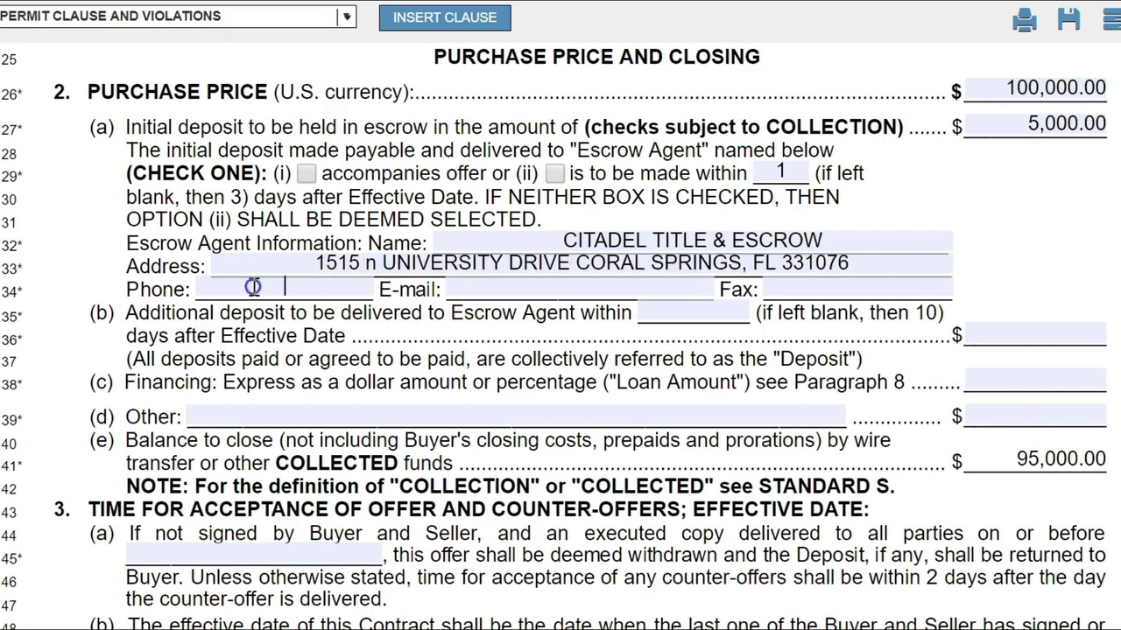
key("Tab")
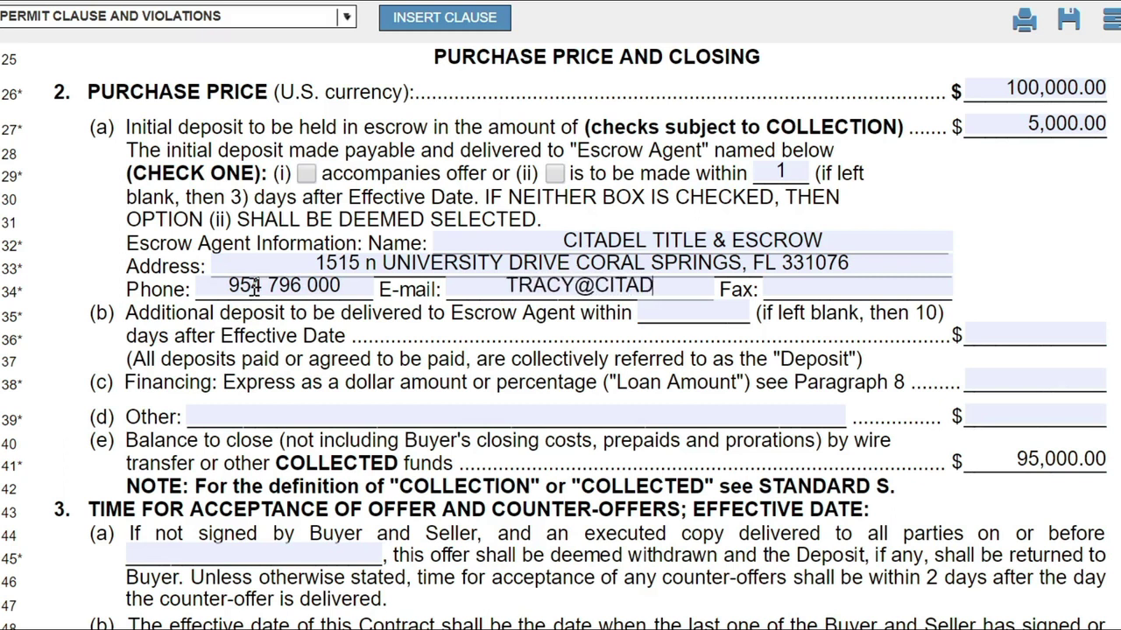
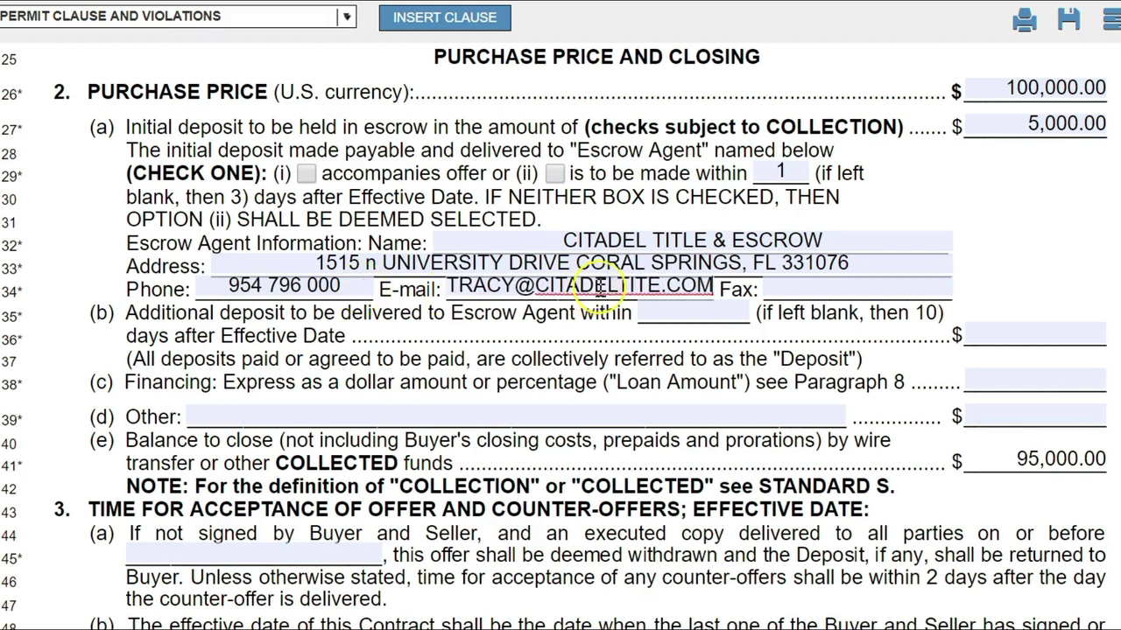
left_click(776, 287)
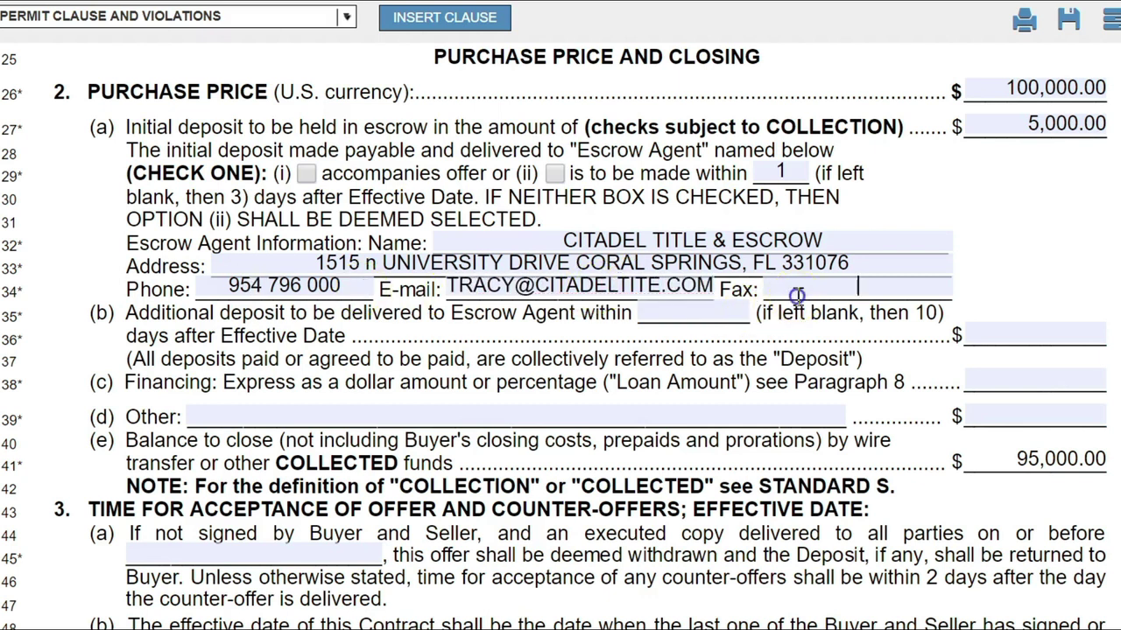
left_click(342, 285)
type("0")
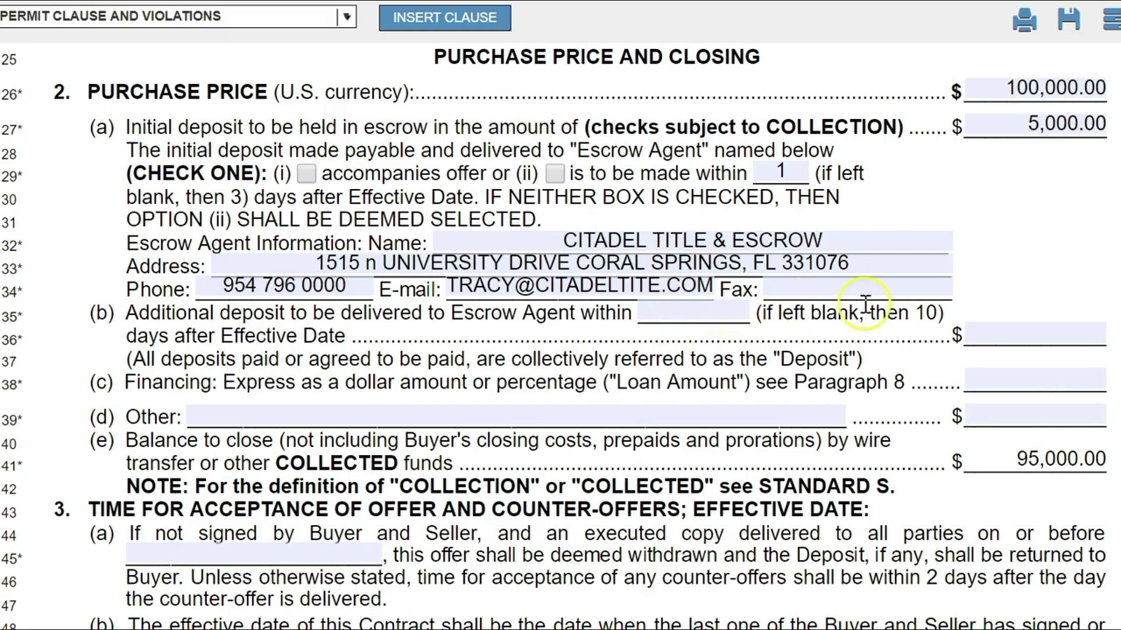
left_click(730, 308)
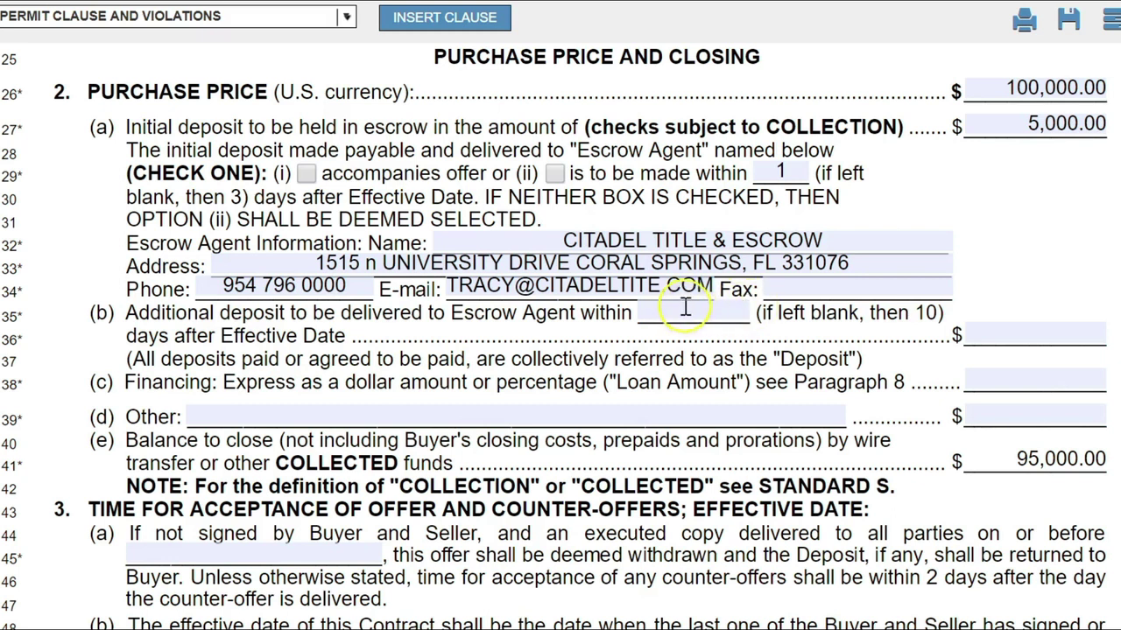
left_click(710, 295)
Change the initial deposit to 1,000 and enter a 9,000 additional deposit.
left_click(1007, 125)
left_click(1006, 124)
type("1000")
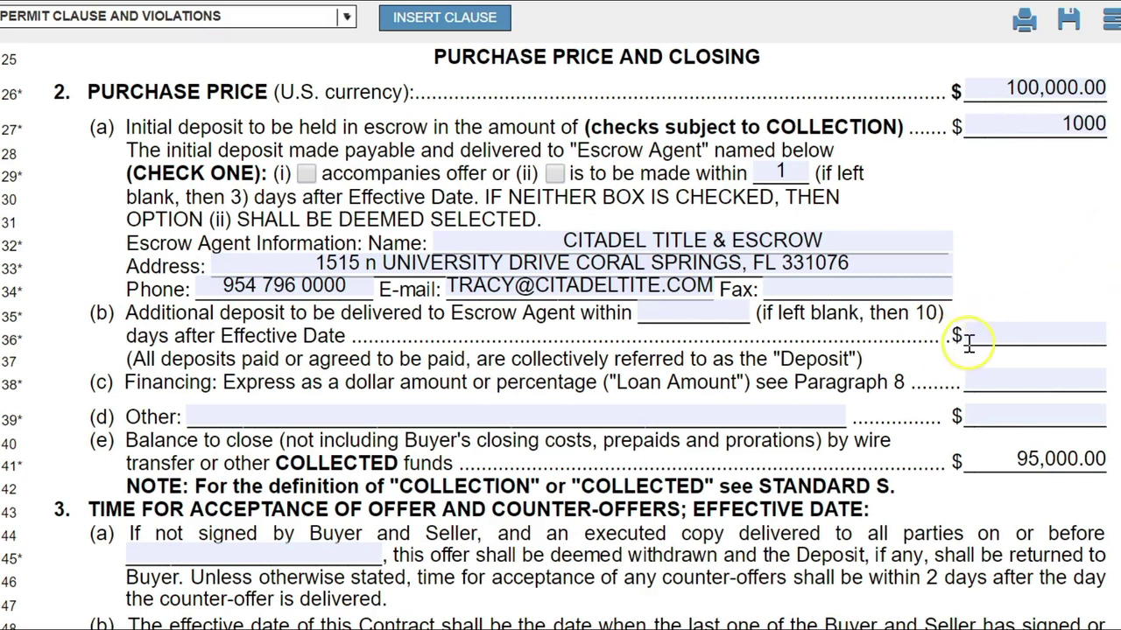
left_click(998, 334)
type("9000")
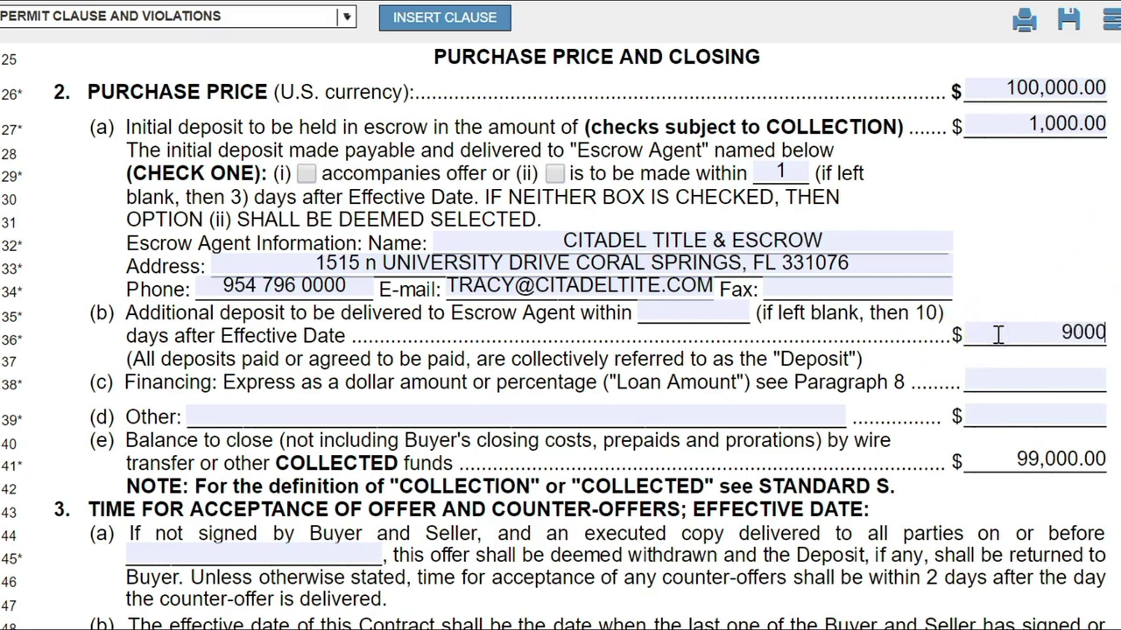
left_click(1033, 228)
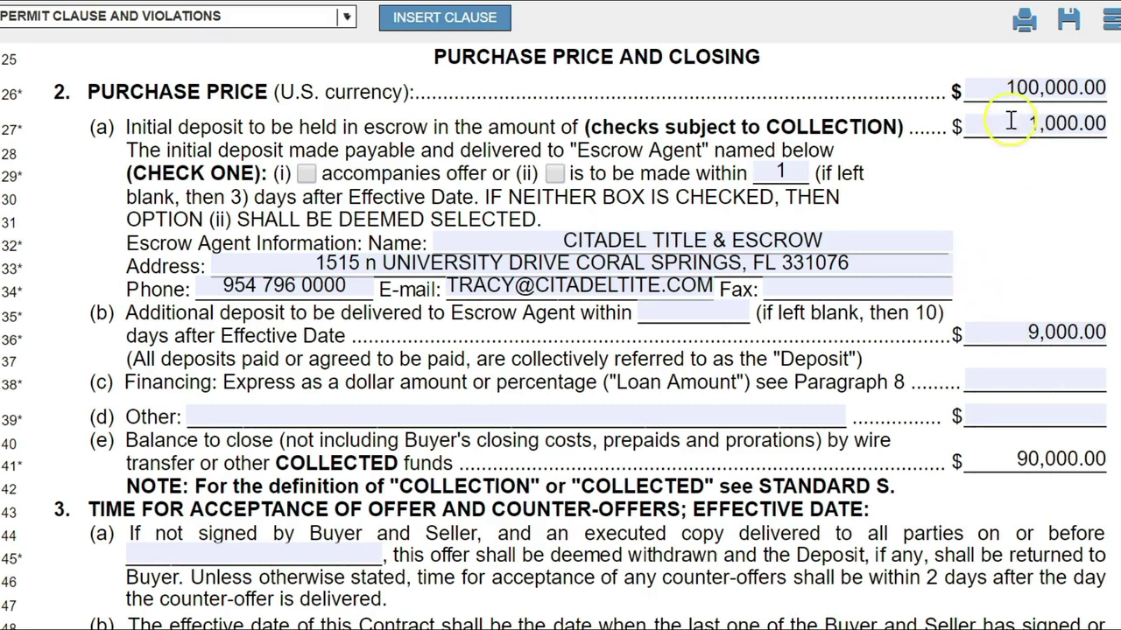
left_click(1007, 123)
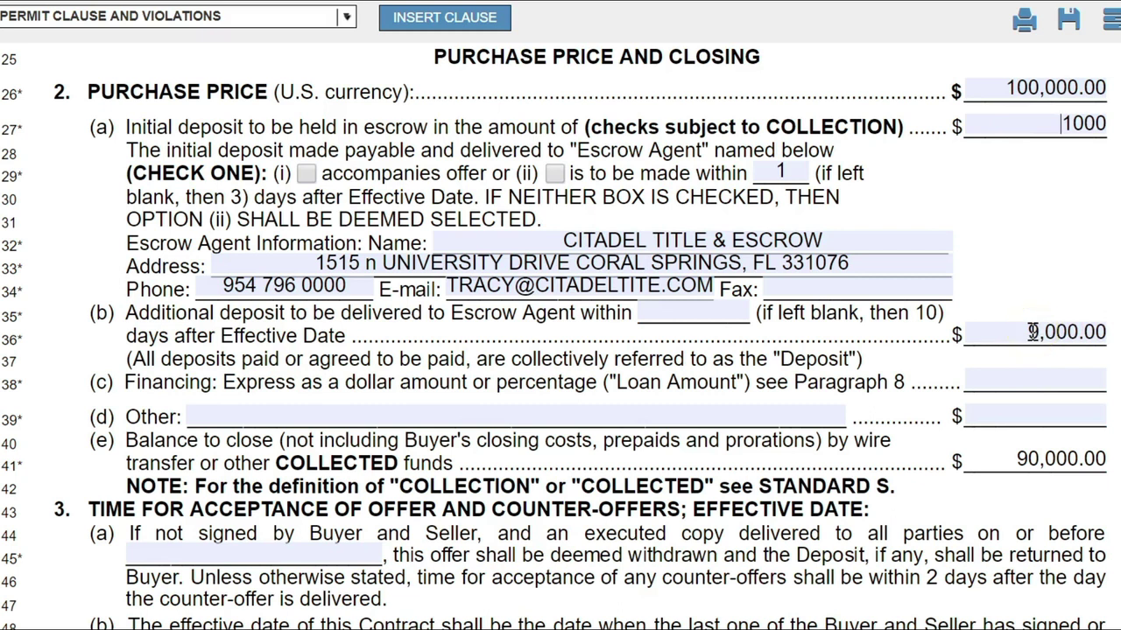
left_click(701, 310)
left_click(699, 308)
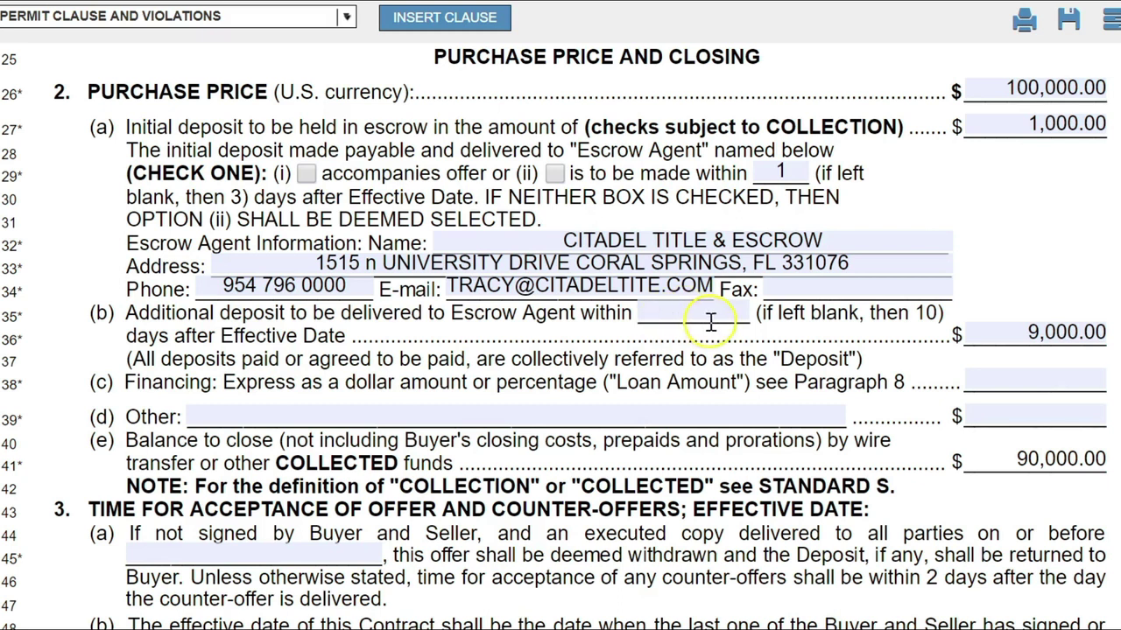
left_click_drag(352, 337, 221, 334)
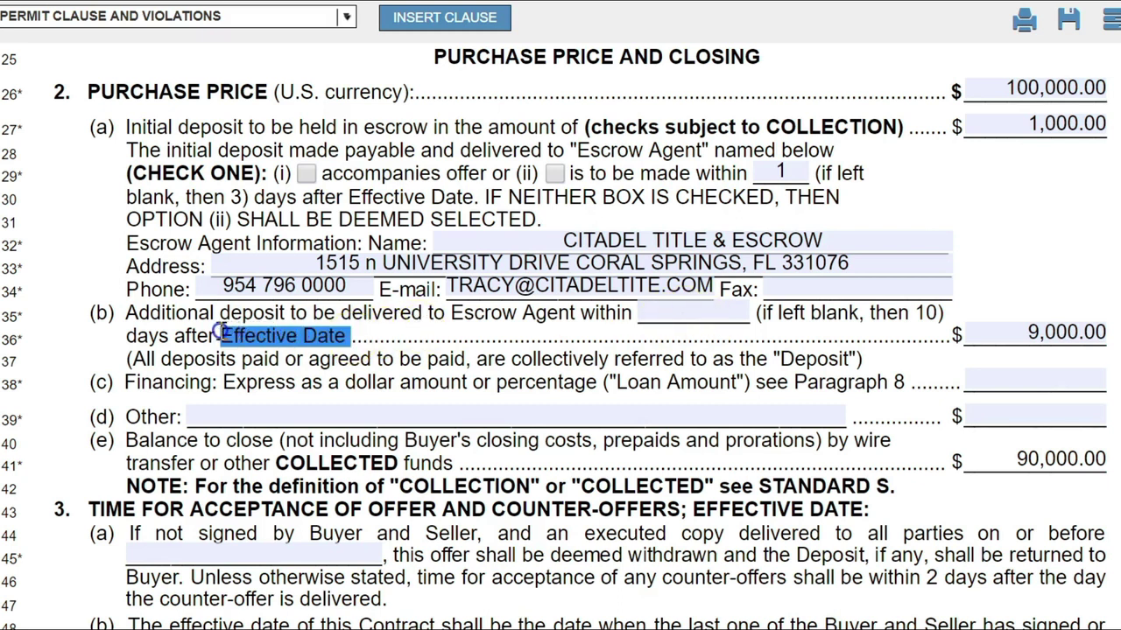
left_click_drag(355, 336, 255, 333)
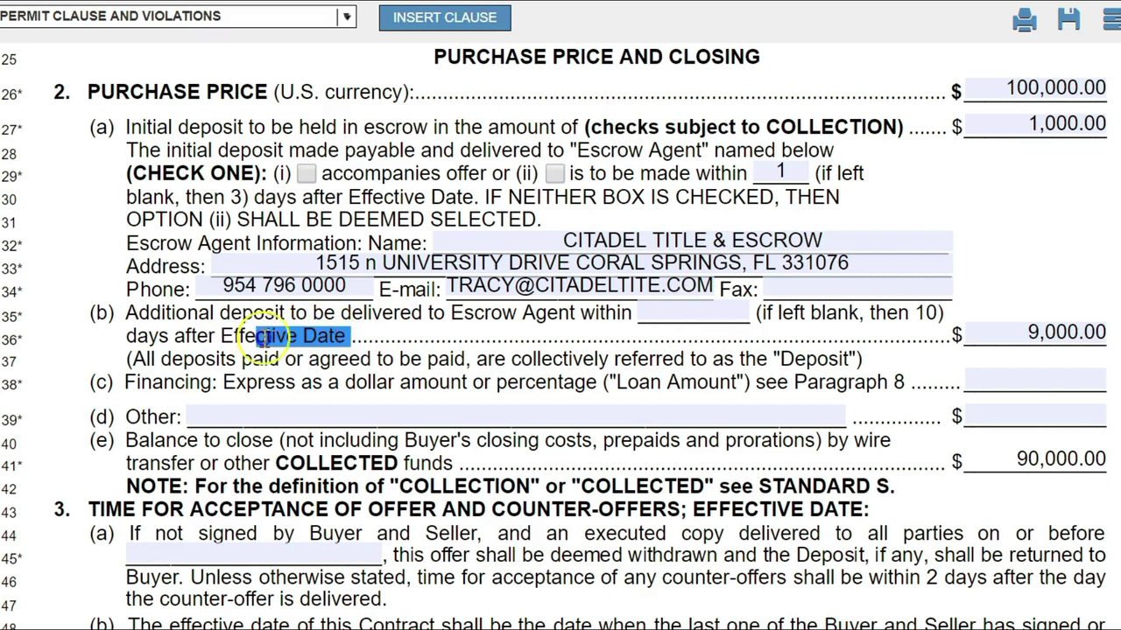
left_click_drag(354, 336, 224, 336)
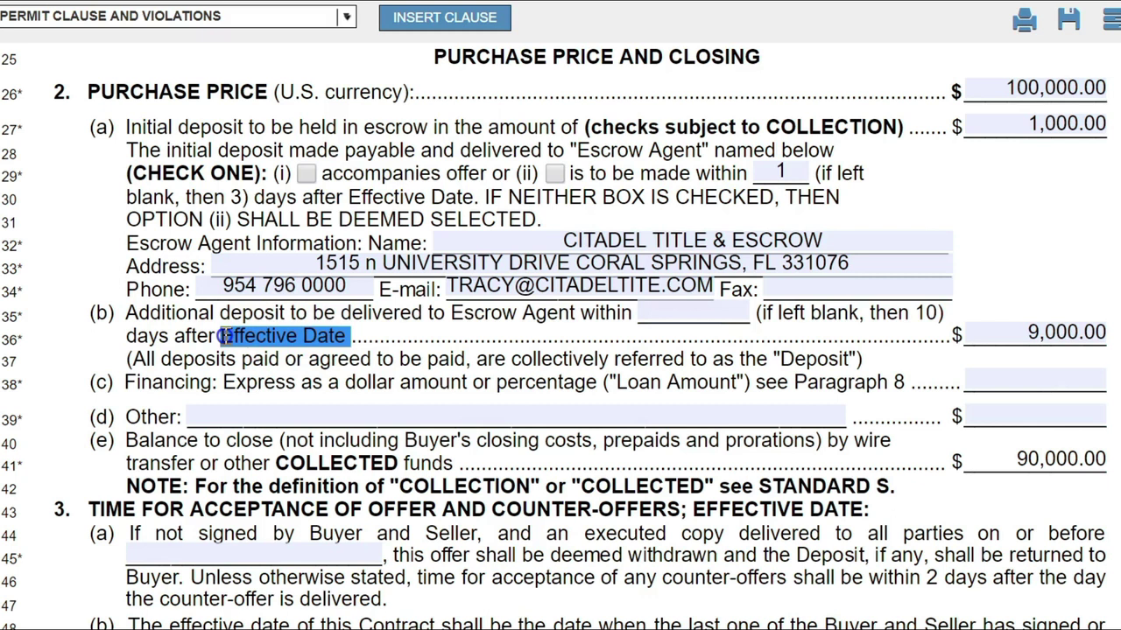
left_click_drag(352, 336, 212, 337)
left_click(670, 312)
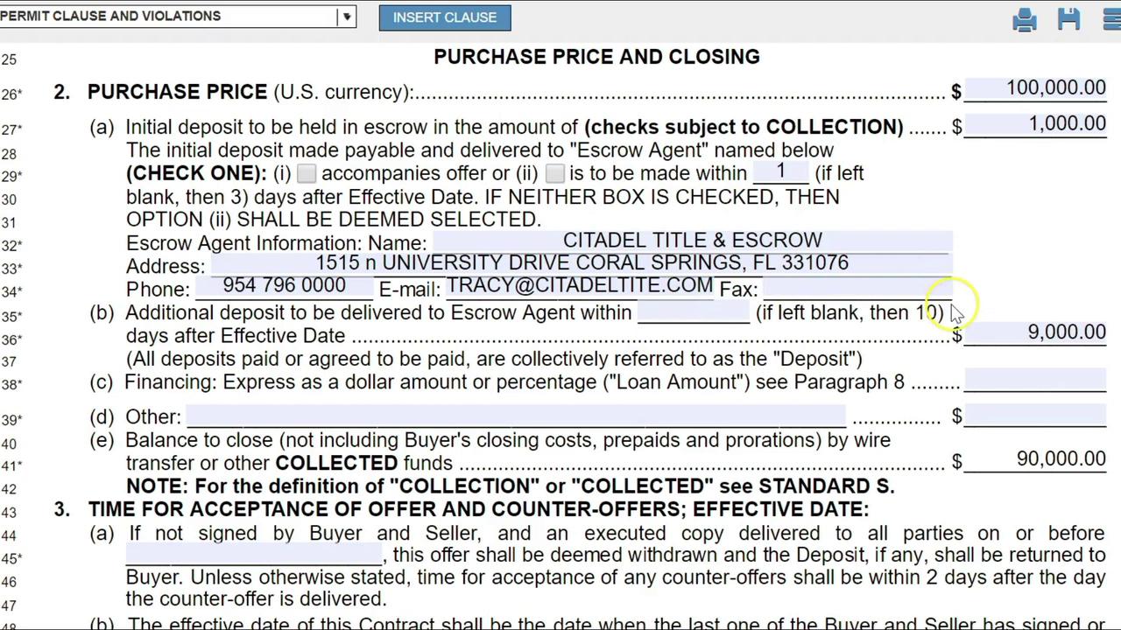
left_click_drag(928, 312, 758, 312)
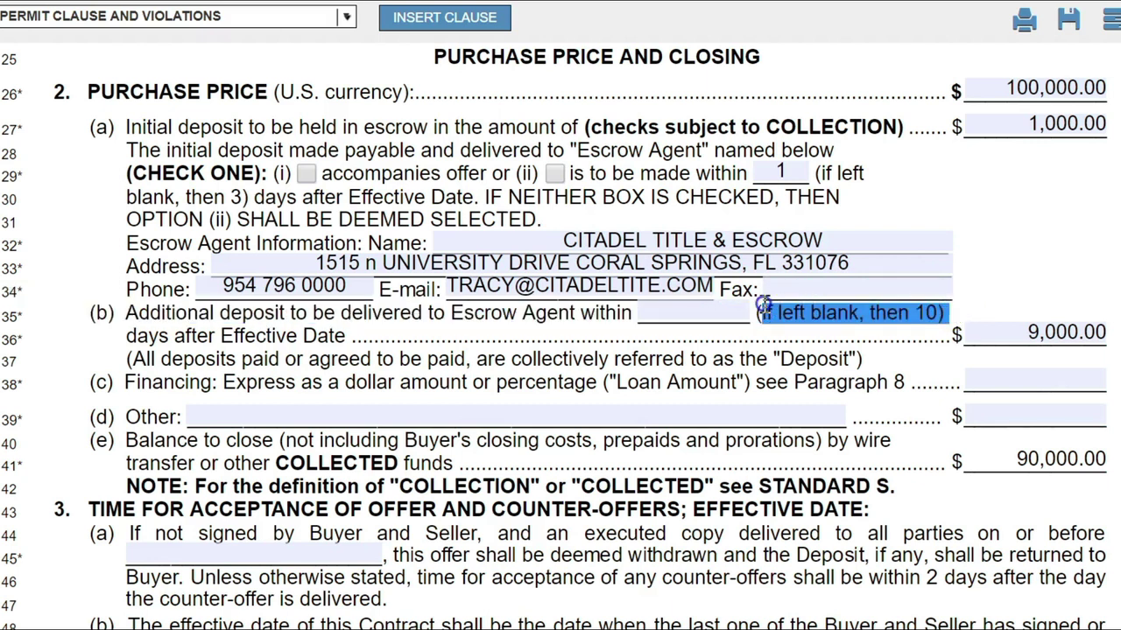
left_click(681, 309)
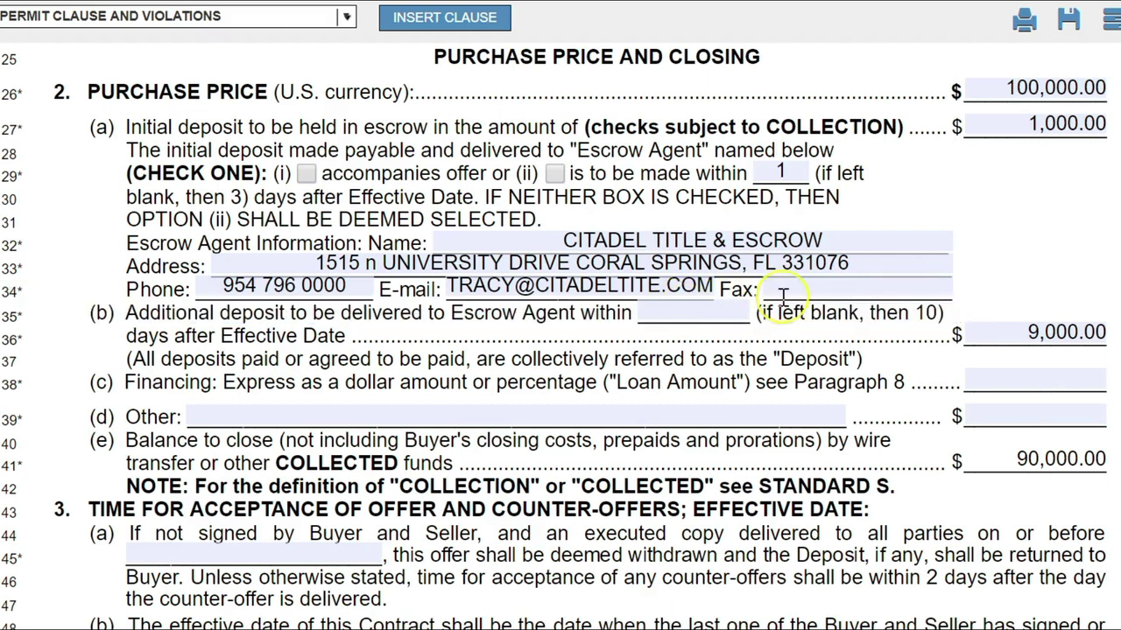
left_click_drag(944, 312, 752, 312)
left_click(720, 313)
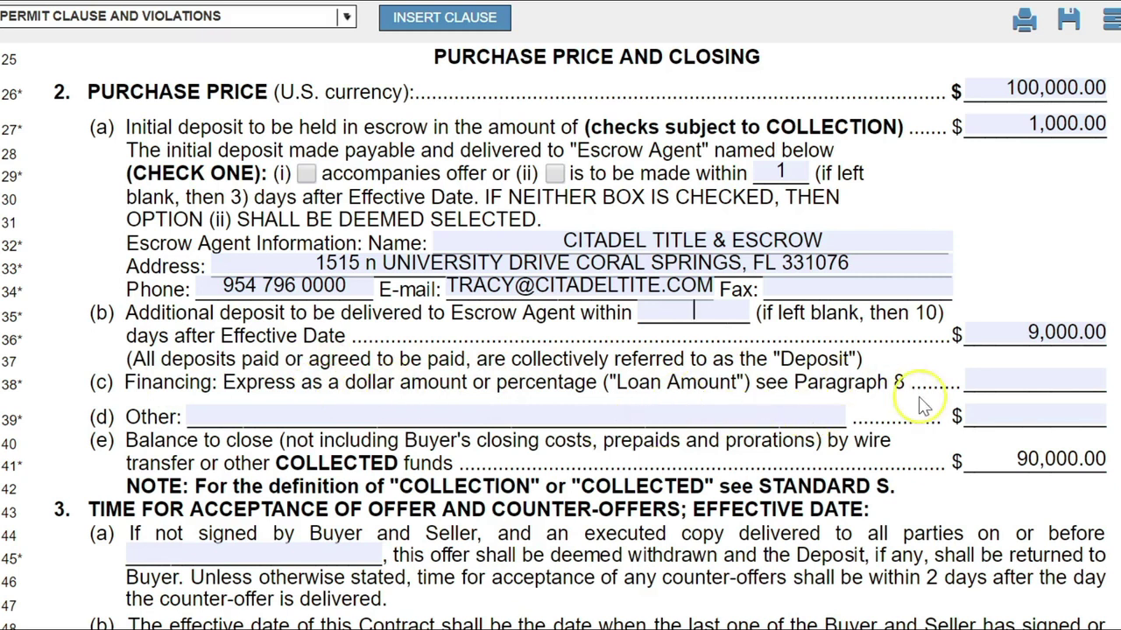
left_click(1000, 384)
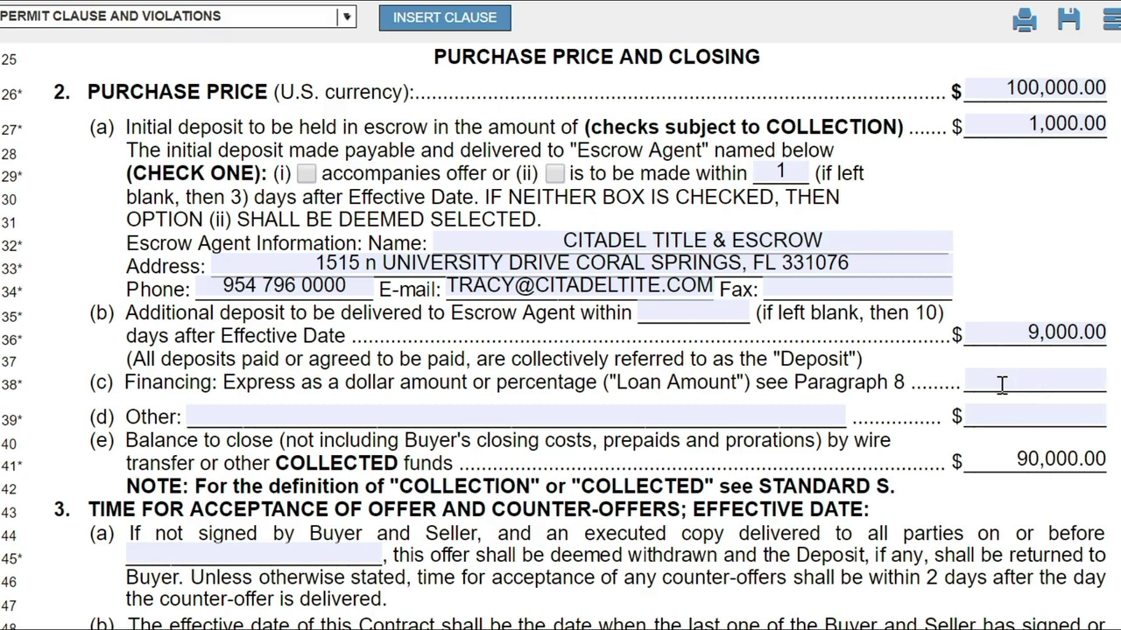
left_click(1001, 386)
left_click(998, 390)
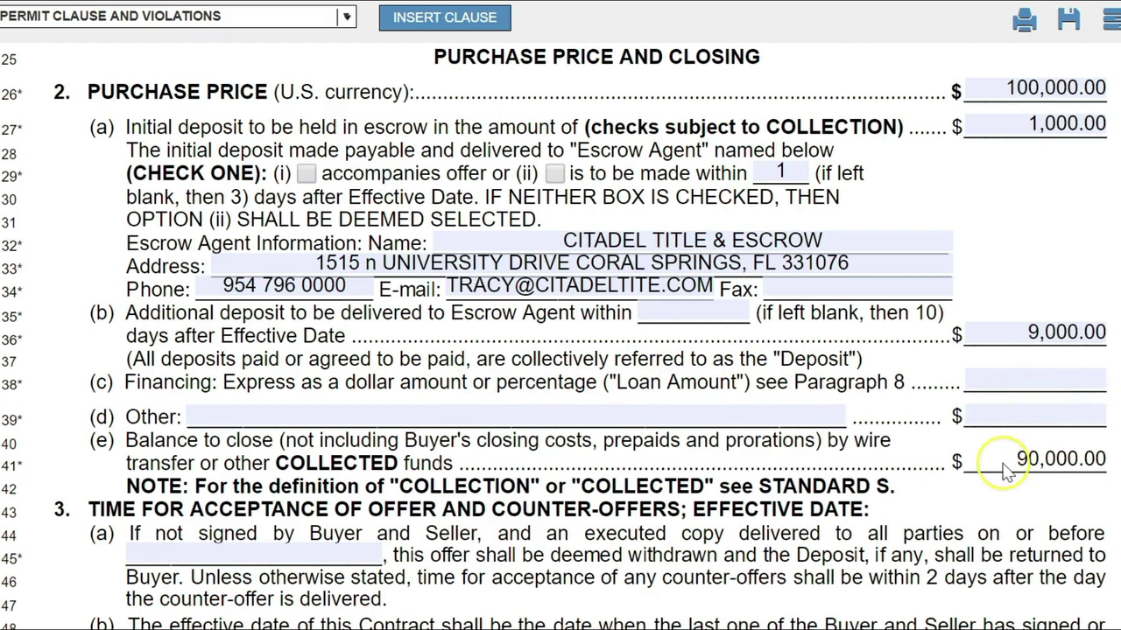
left_click(1103, 462)
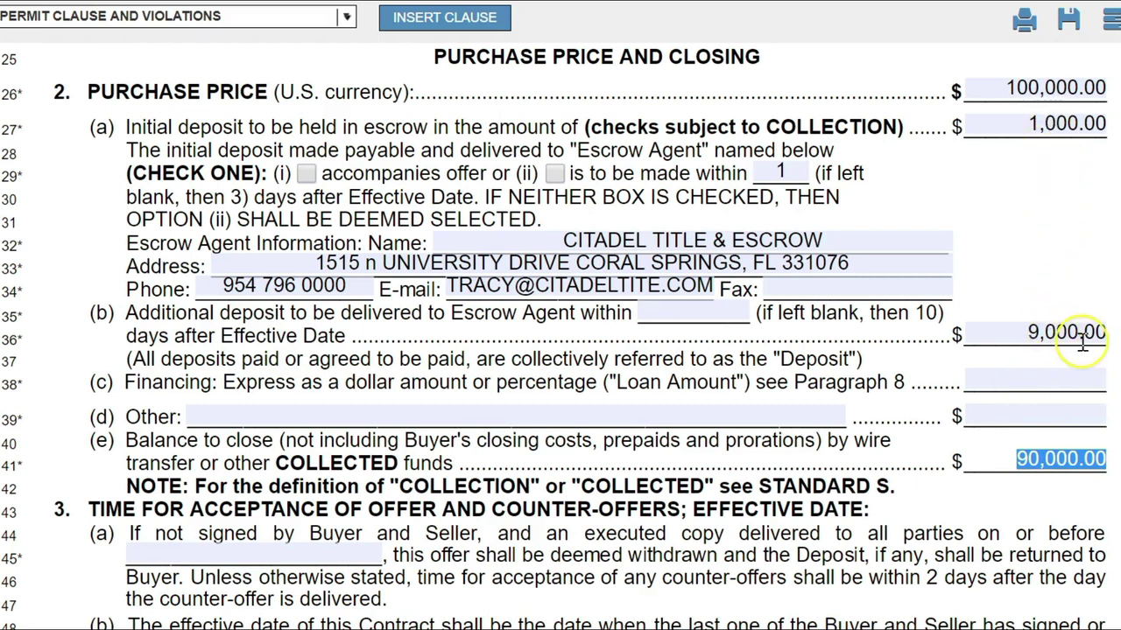
left_click(1003, 384)
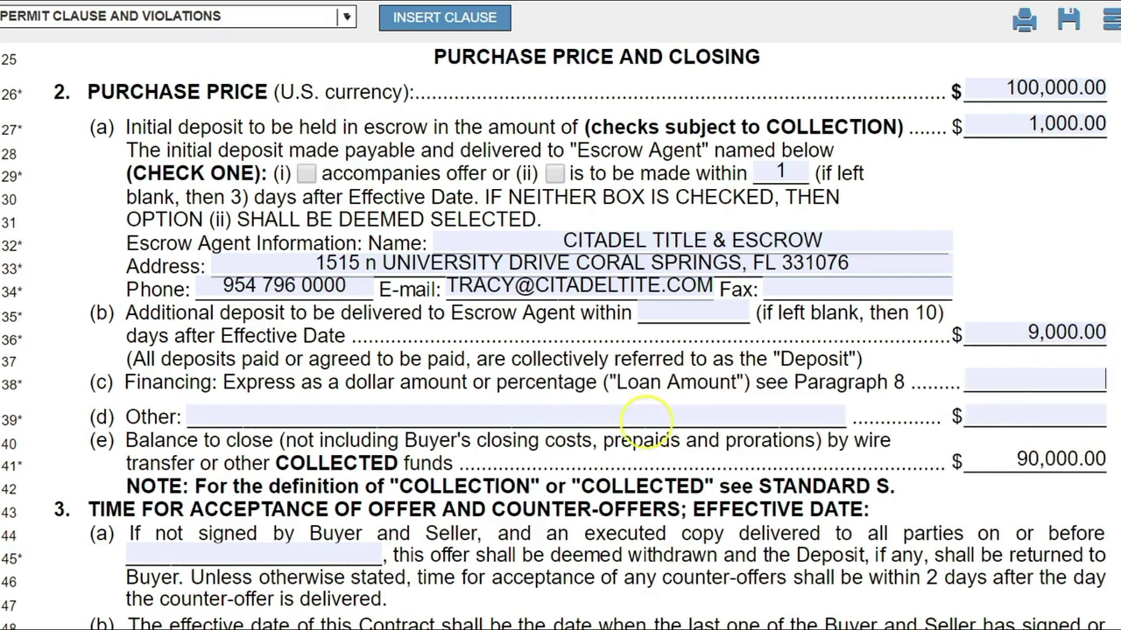
Pick June 20, 2019 as the paragraph 3(a) offer acceptance deadline.
scroll(647, 424, "down", 5)
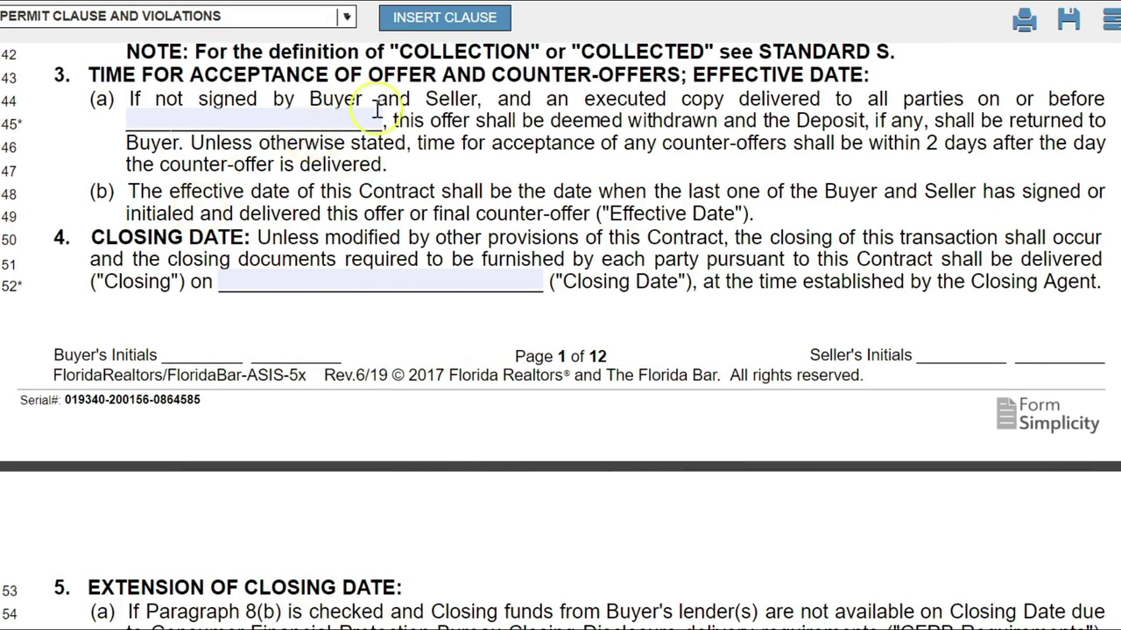
left_click(268, 121)
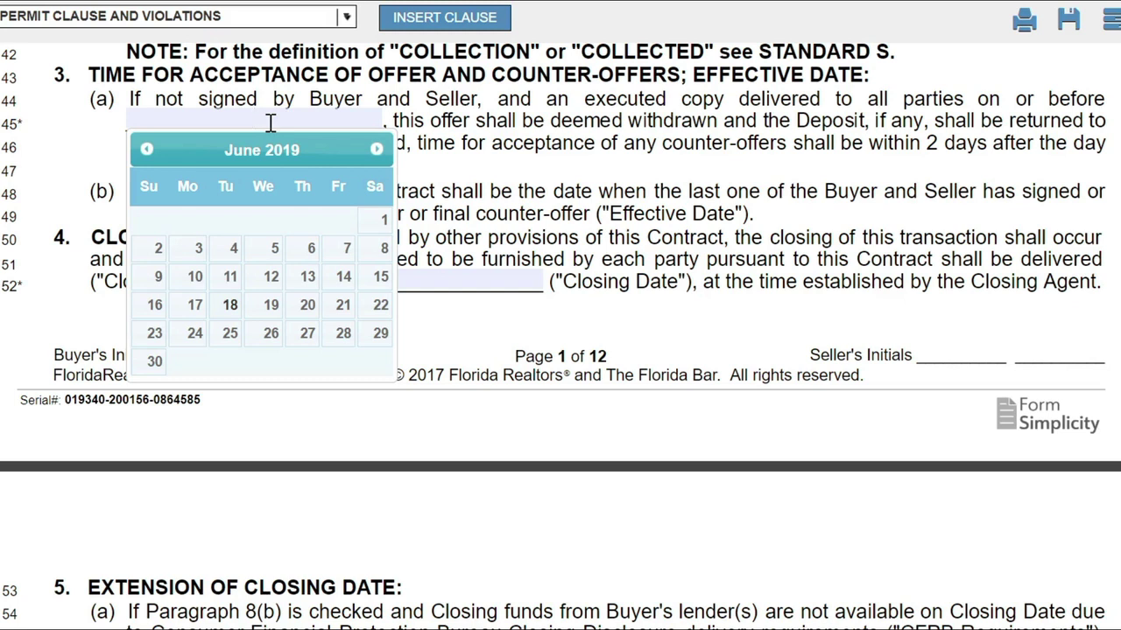
left_click(308, 305)
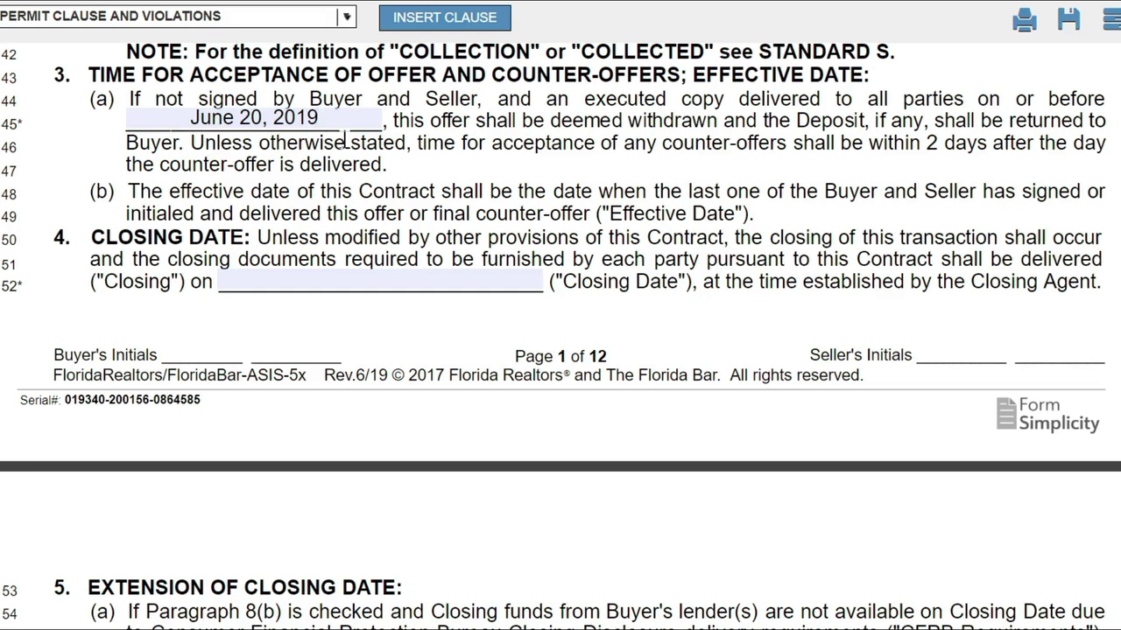
Bring up the date picker for the Closing Date blank on line 52.
left_click(262, 121)
left_click(317, 147)
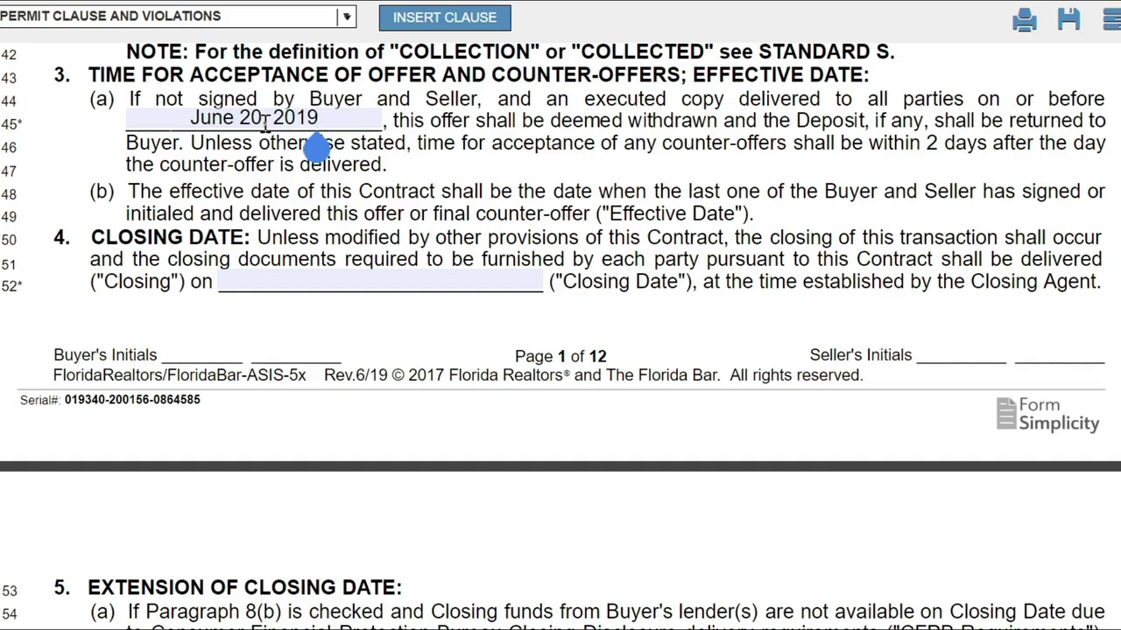
left_click(380, 281)
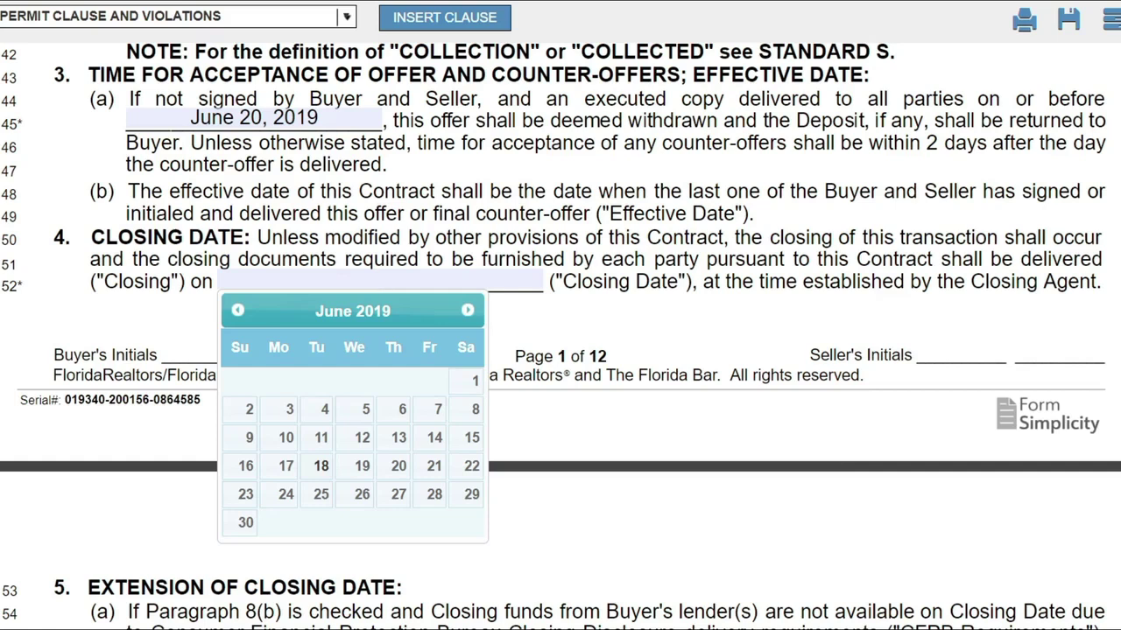
Scroll the contract down so the Closing Date calendar closes with no date chosen.
scroll(560, 336, "down", 3)
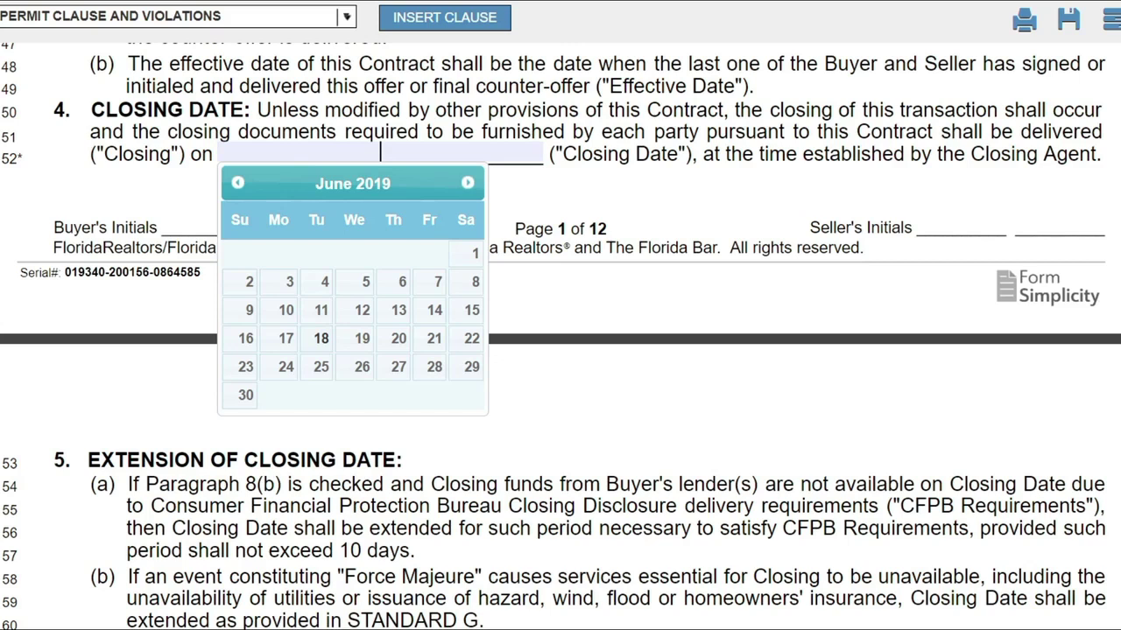
scroll(561, 336, "down", 1)
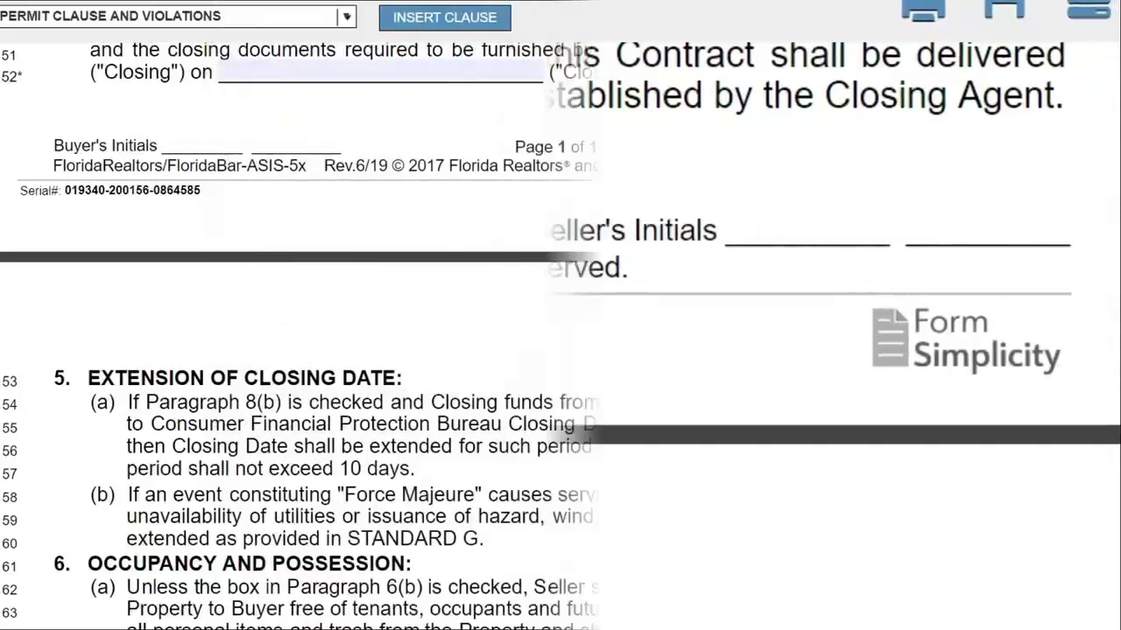
scroll(560, 350, "down", 3)
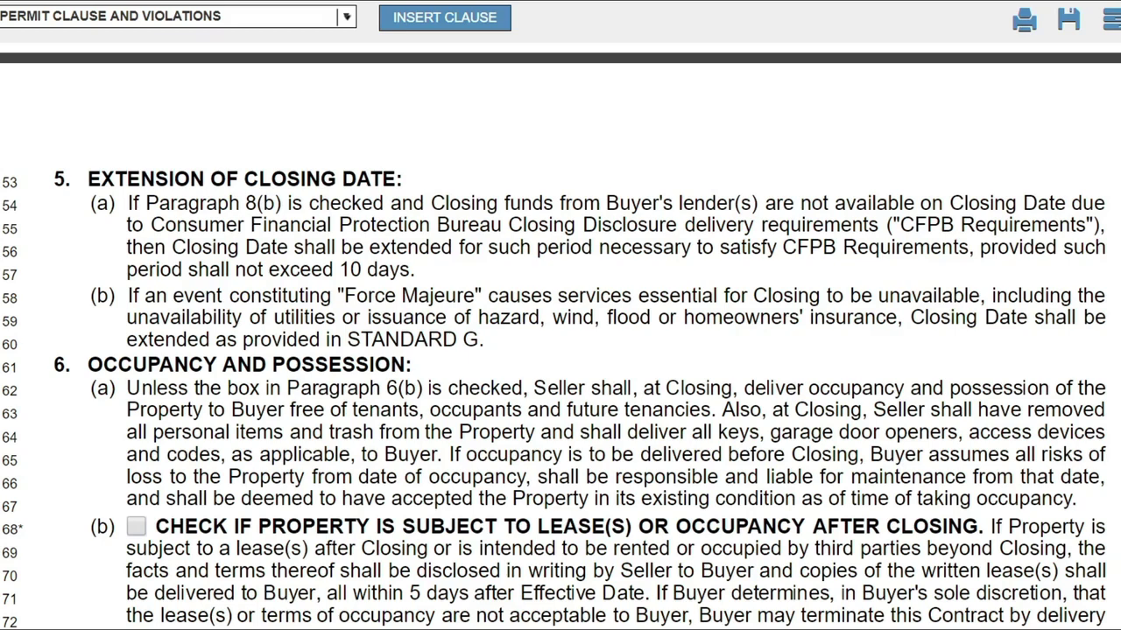
scroll(560, 351, "down", 2)
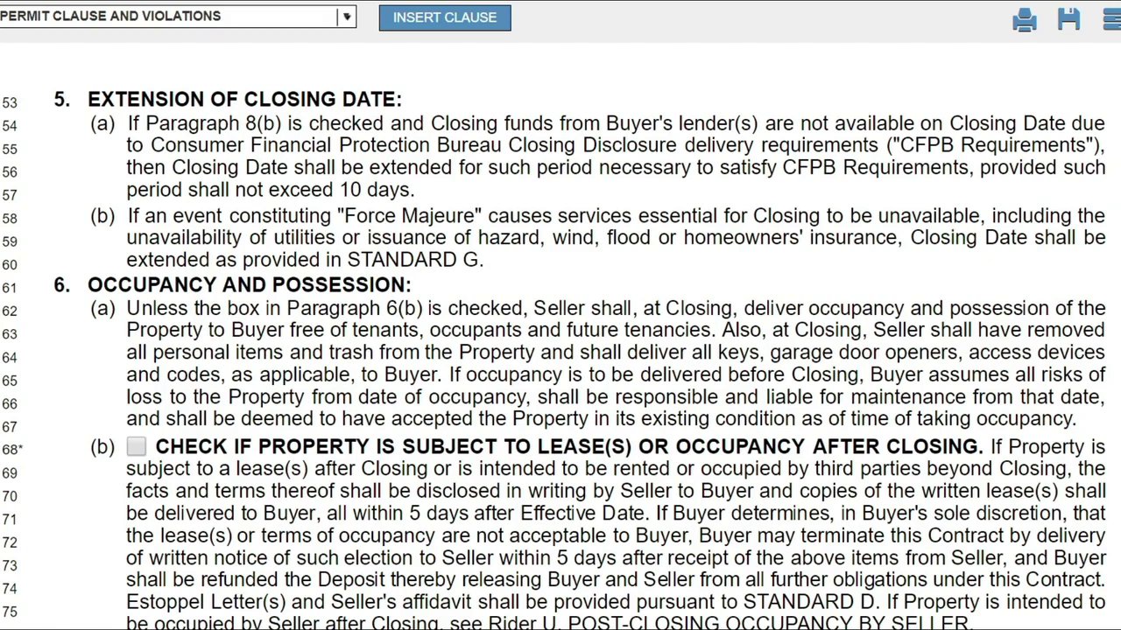
scroll(560, 350, "down", 3)
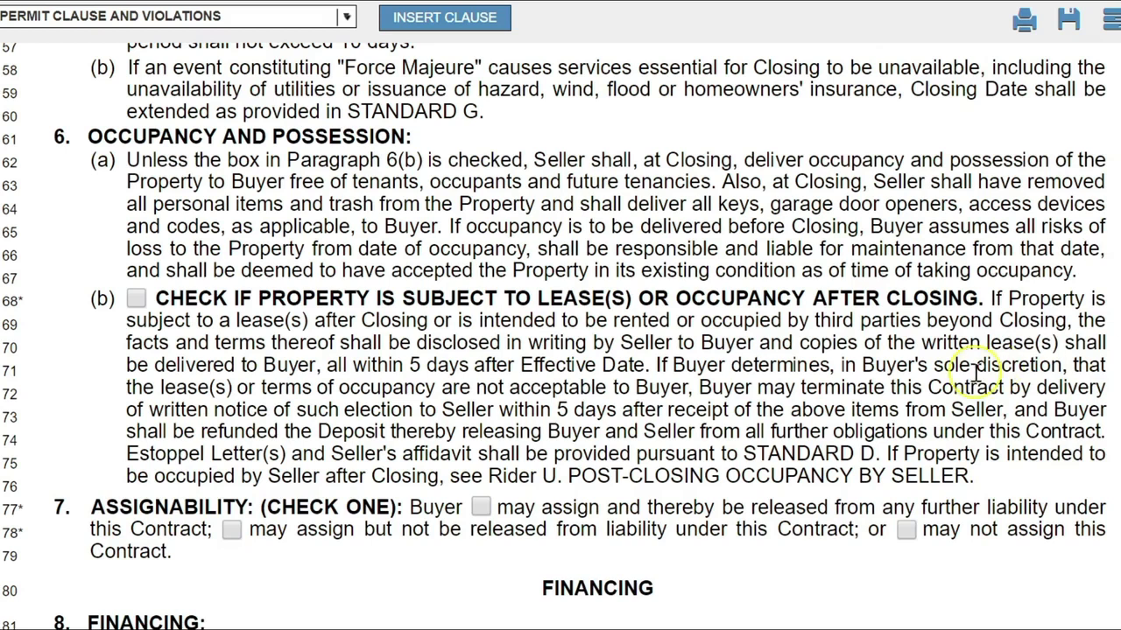
Check the paragraph 6(b) box for lease or occupancy after closing.
left_click_drag(676, 300, 989, 299)
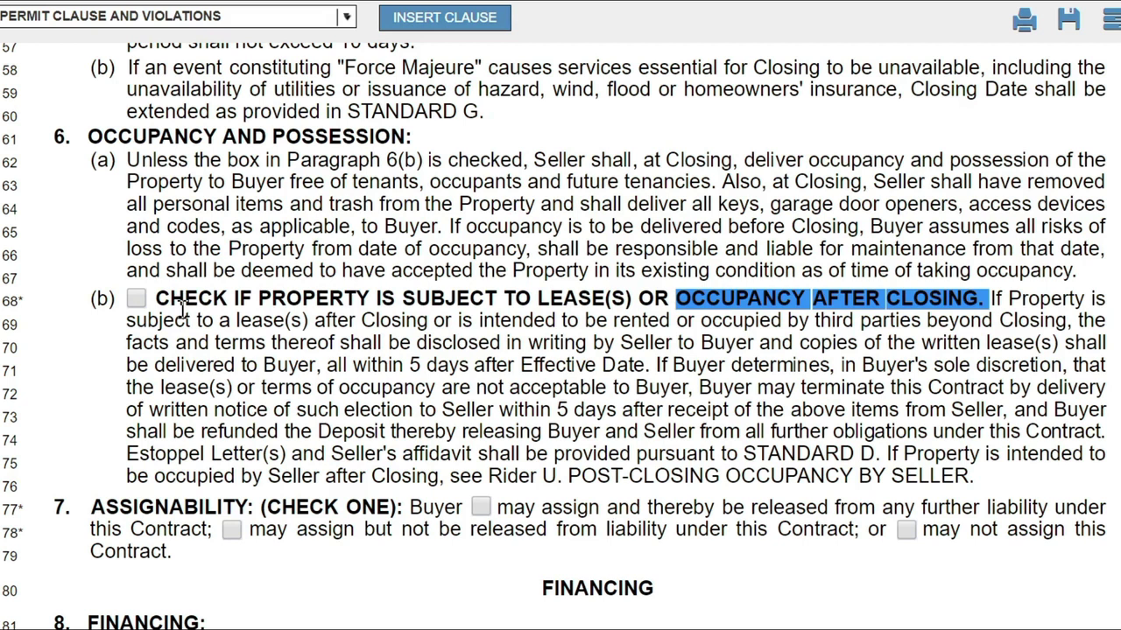
left_click(679, 302)
left_click_drag(679, 302, 679, 316)
left_click(681, 317)
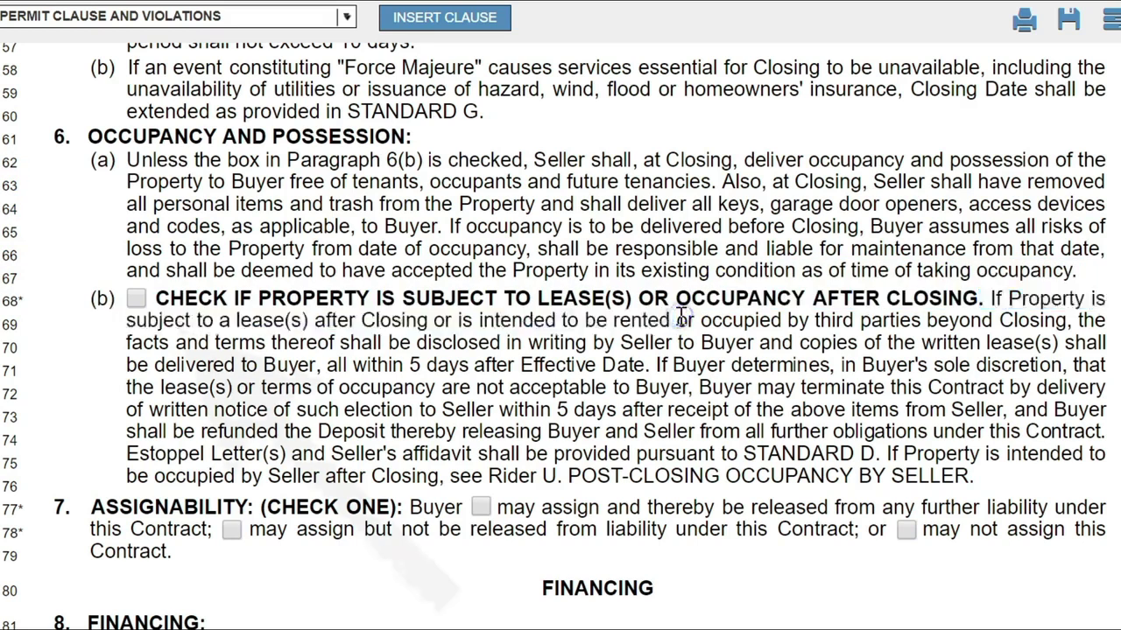
left_click(136, 300)
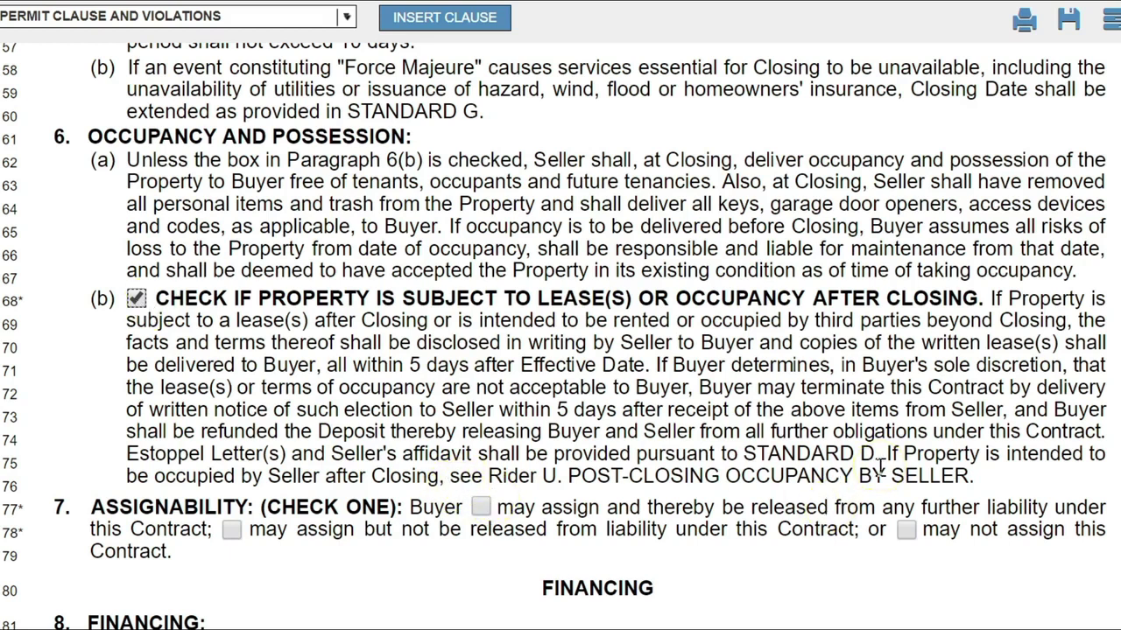
left_click_drag(886, 455, 564, 477)
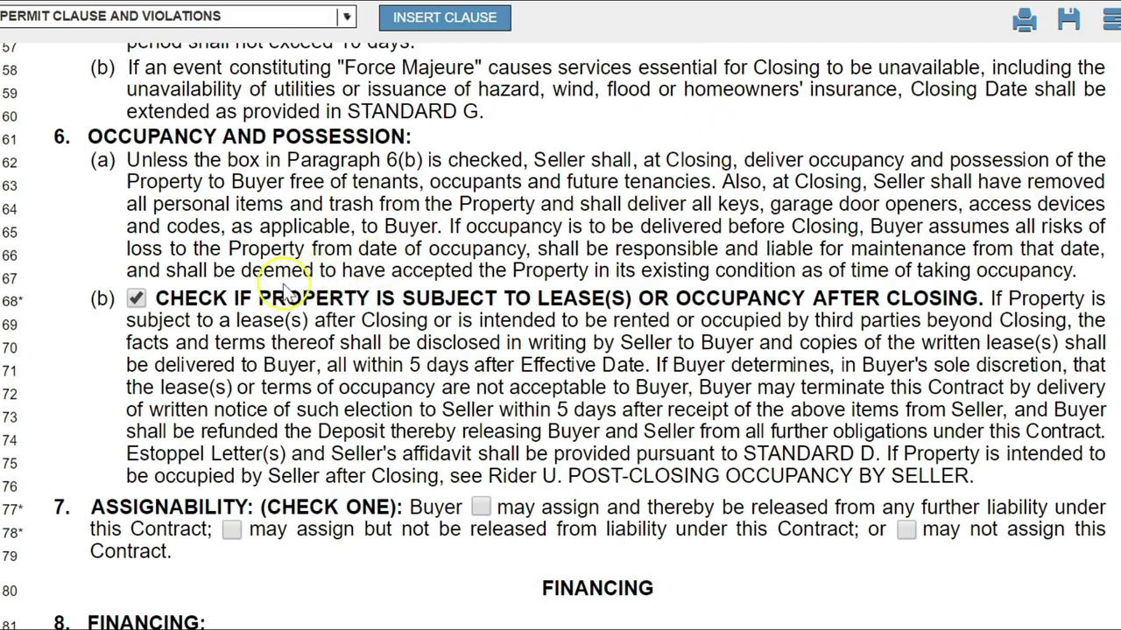
left_click_drag(394, 299, 984, 304)
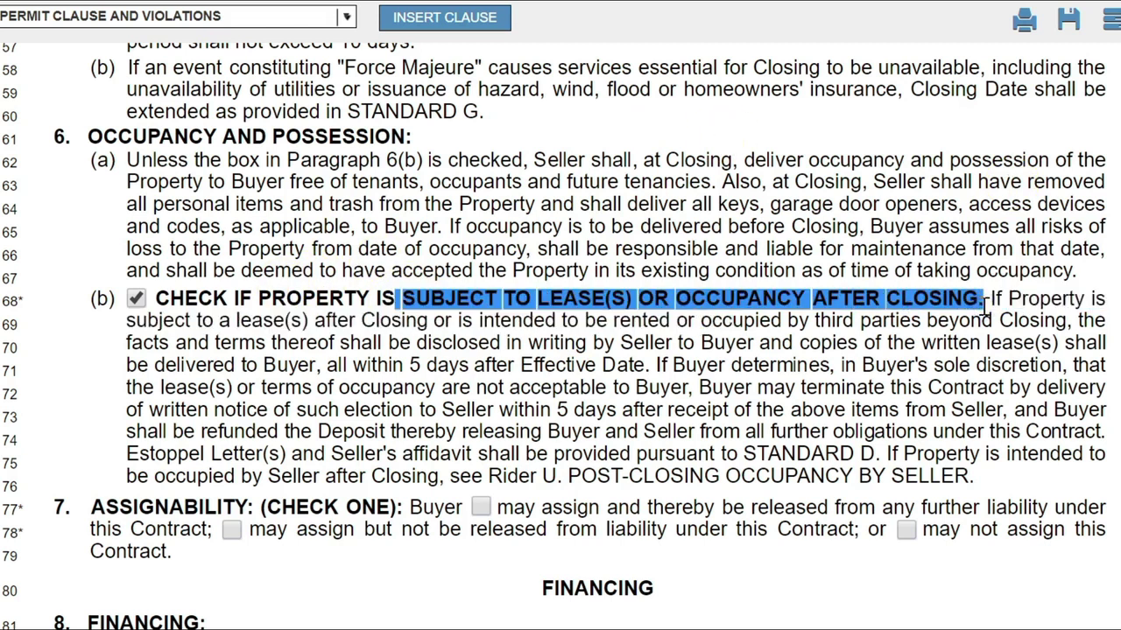
scroll(561, 332, "down", 5)
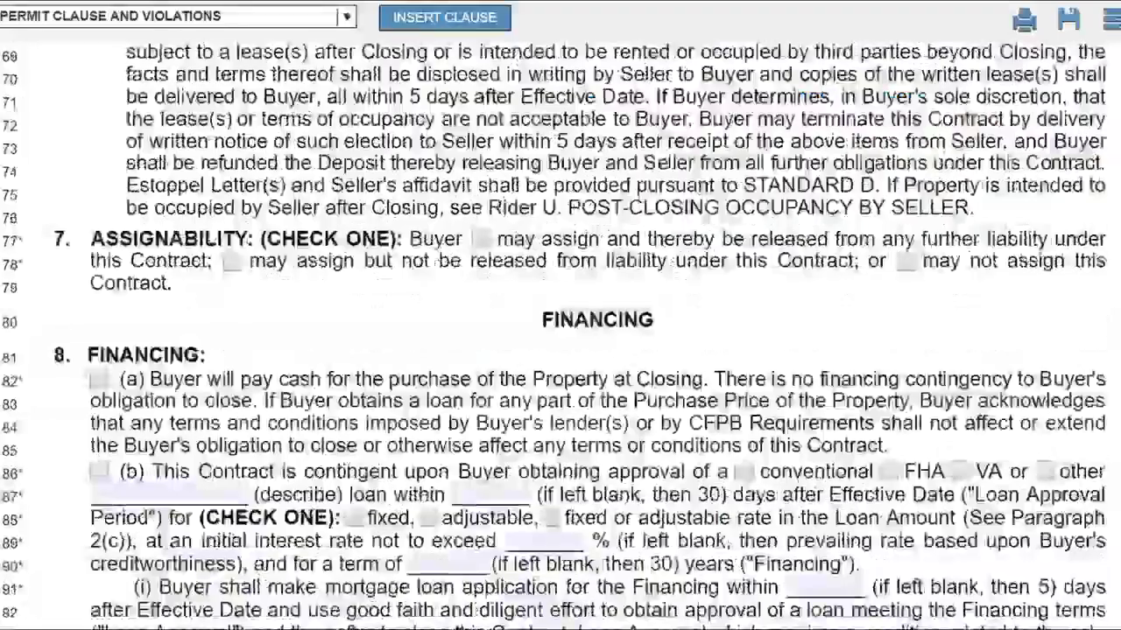
scroll(560, 332, "up", 1)
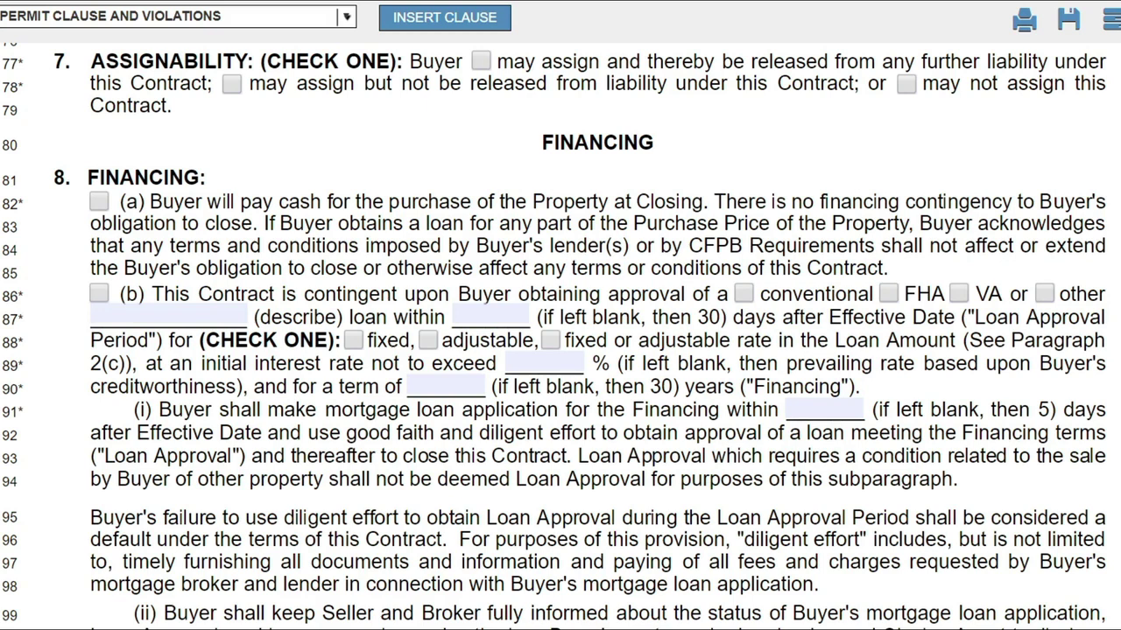
Tick the 'Buyer may not assign this Contract' checkbox in paragraph 7 Assignability.
scroll(561, 336, "up", 15)
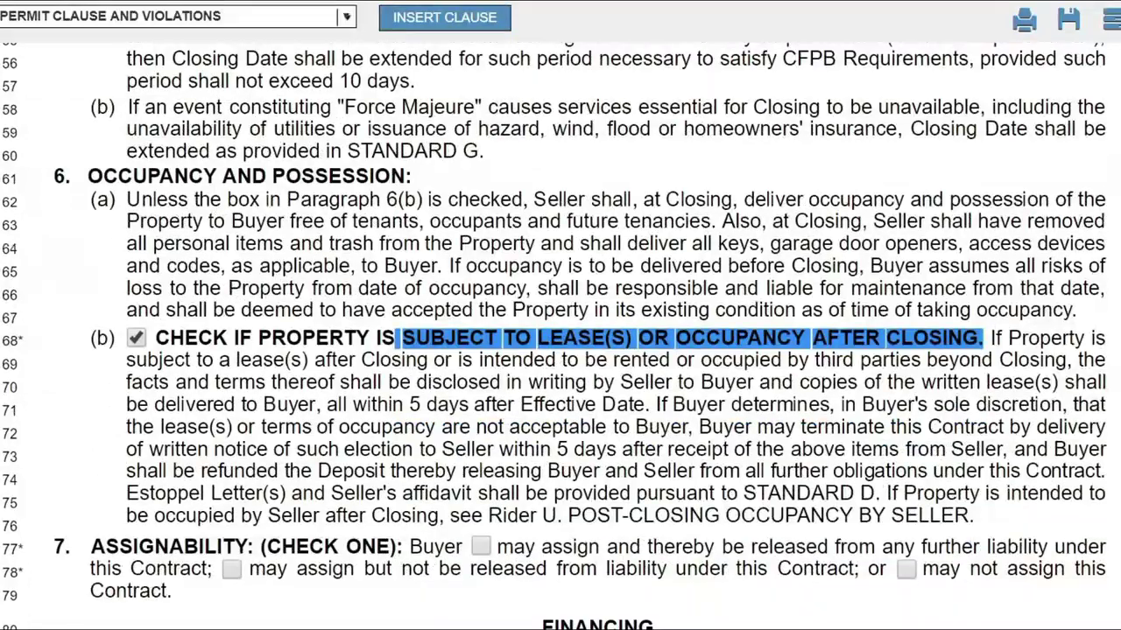
scroll(560, 336, "down", 2)
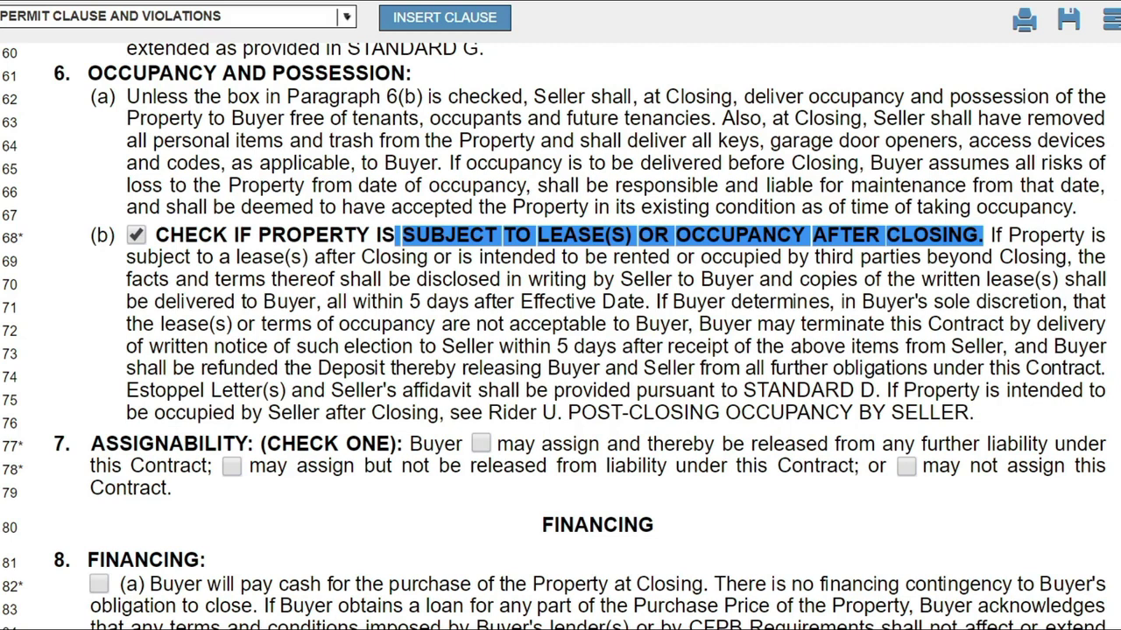
scroll(560, 316, "up", 12)
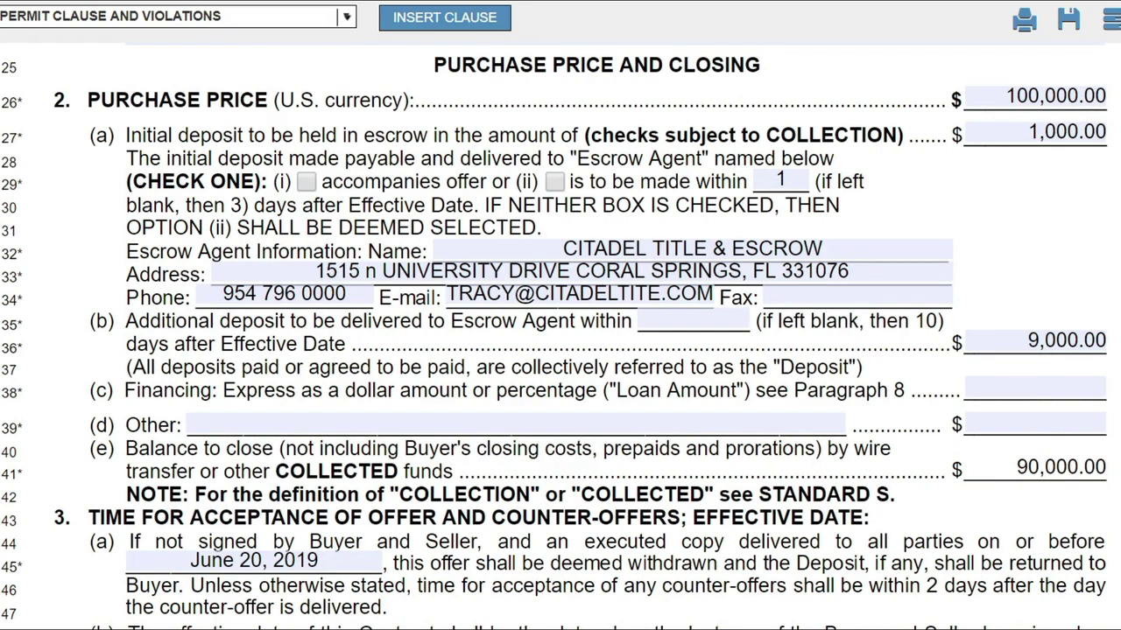
scroll(560, 315, "down", 10)
scroll(560, 385, "down", 1)
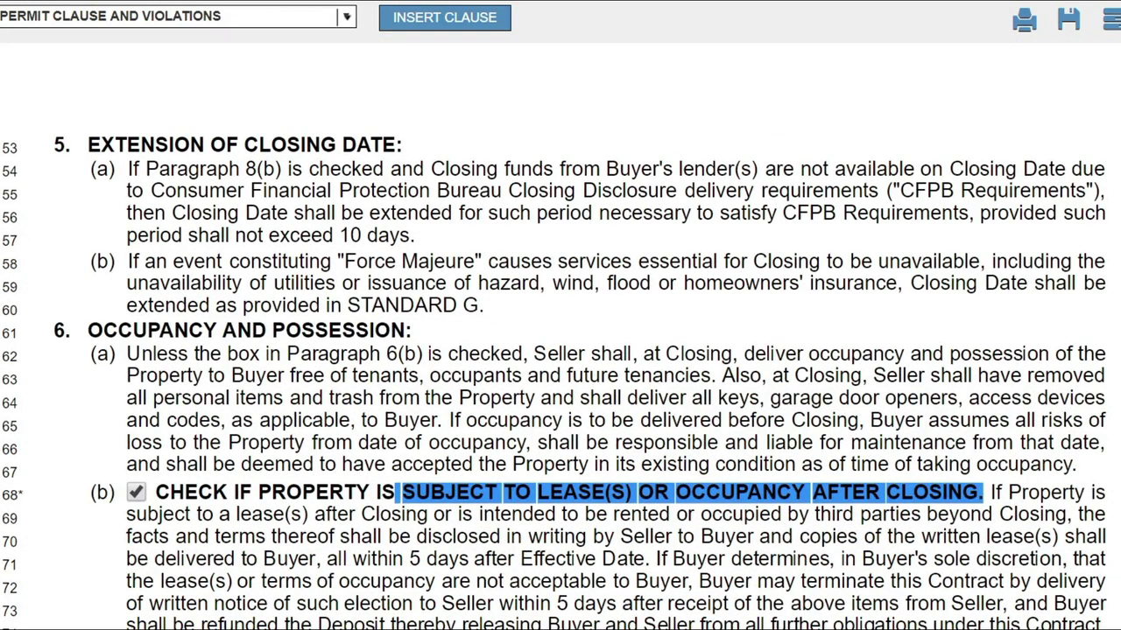
scroll(560, 368, "down", 3)
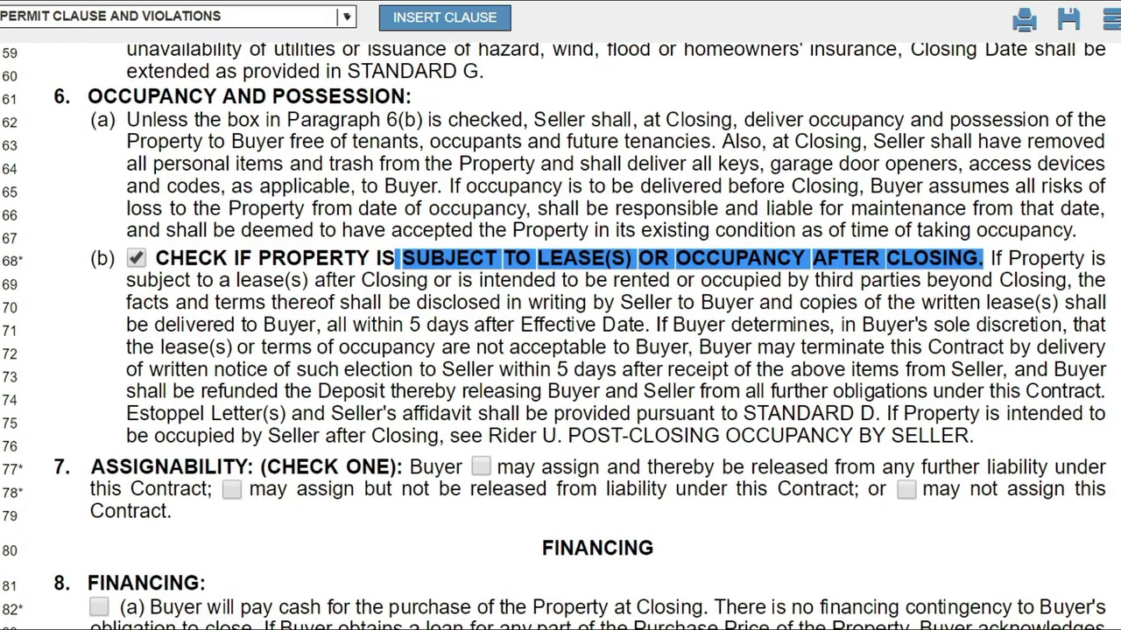
scroll(560, 336, "down", 2)
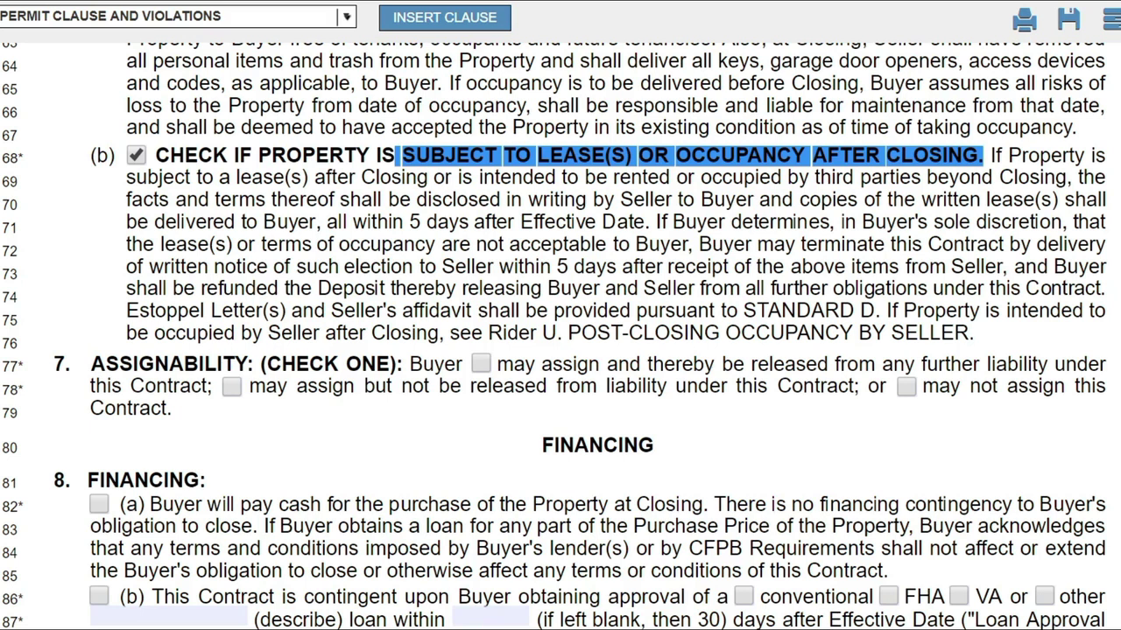
left_click(906, 388)
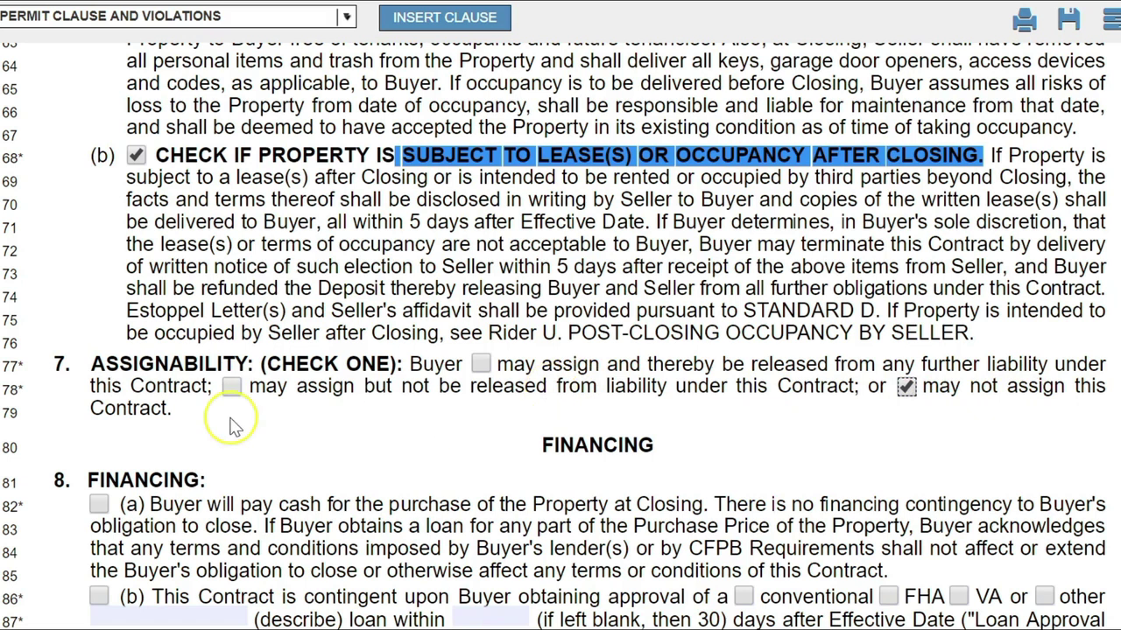
left_click(910, 395)
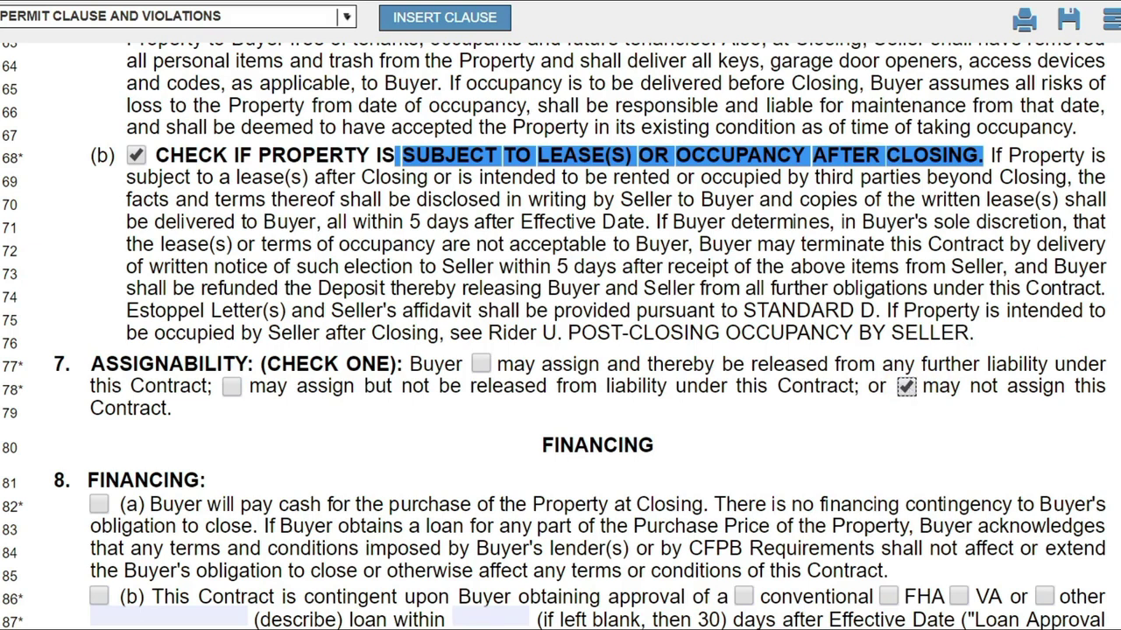
scroll(560, 333, "up", 15)
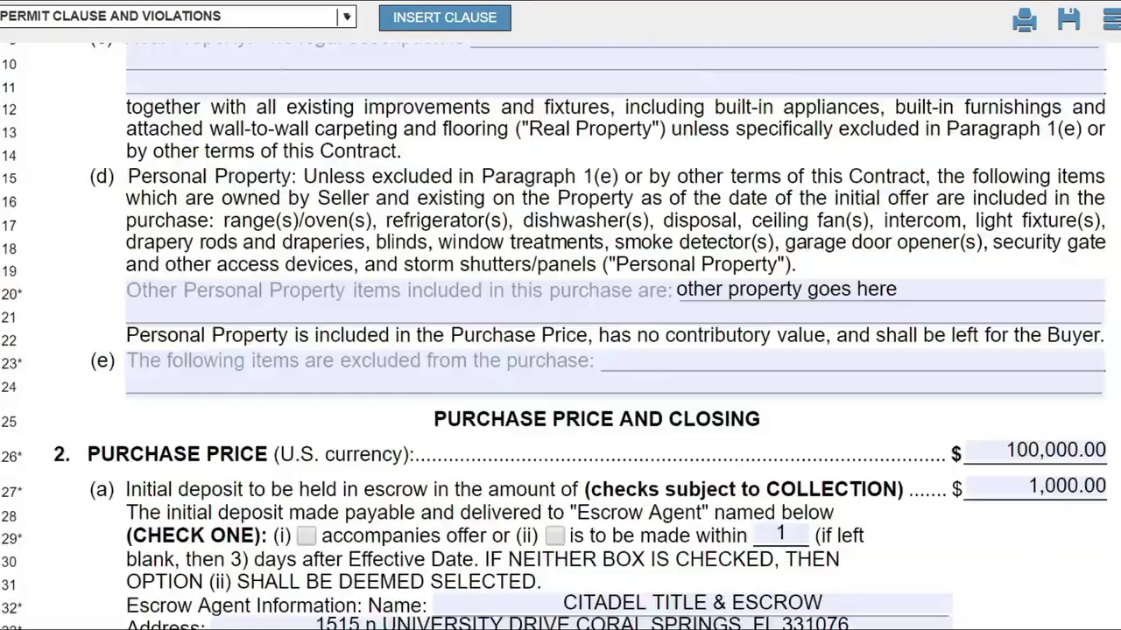
scroll(560, 332, "up", 5)
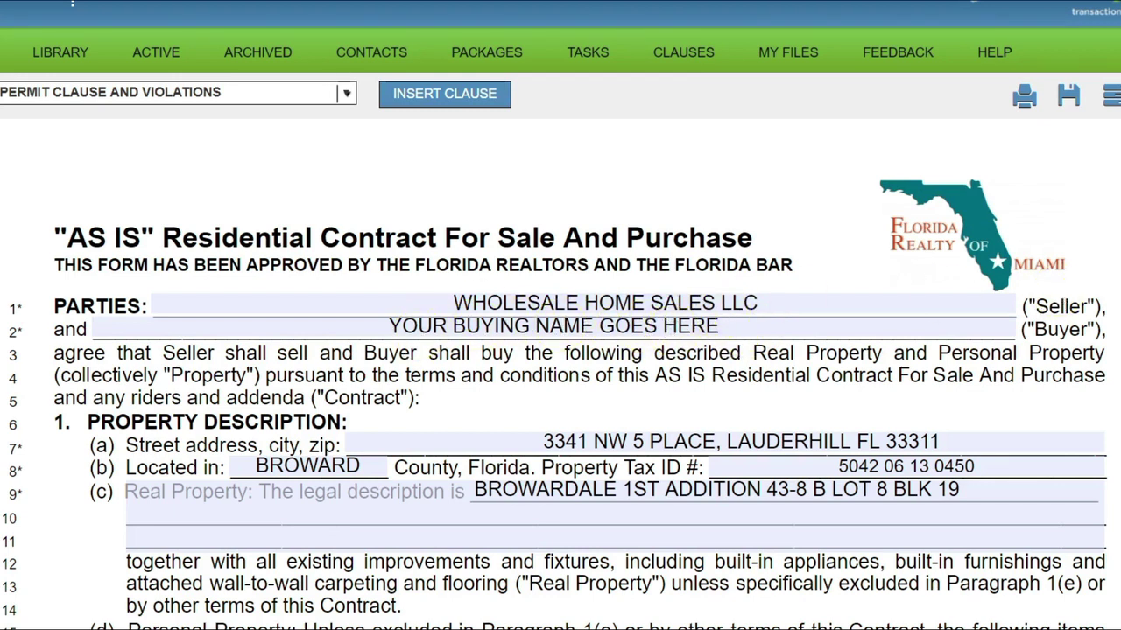
scroll(560, 350, "down", 15)
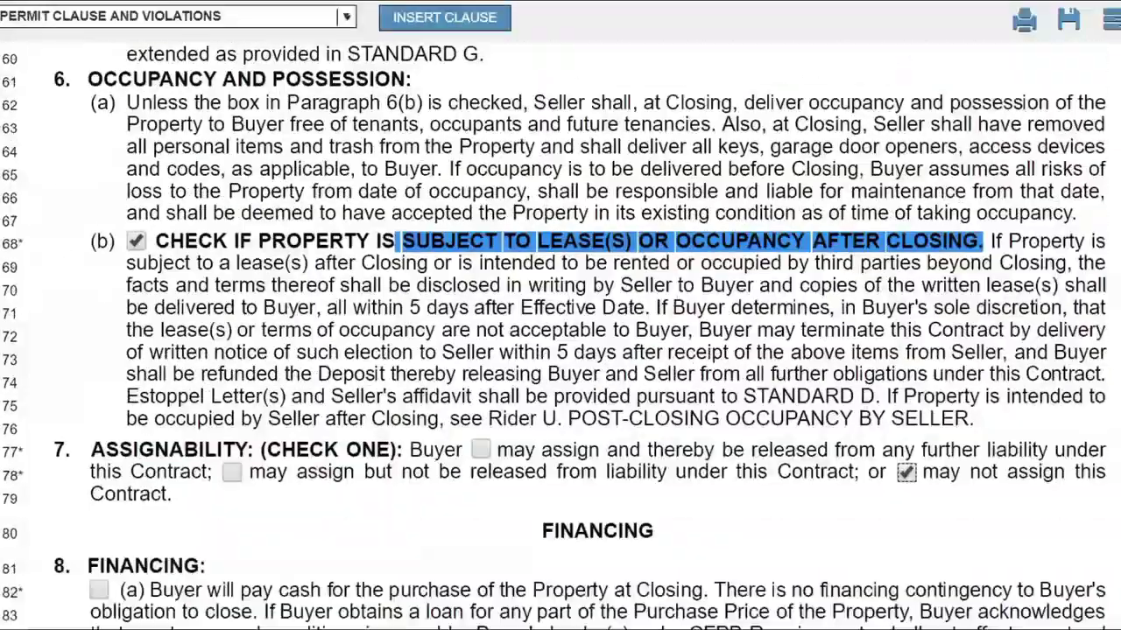
scroll(1050, 298, "down", 3)
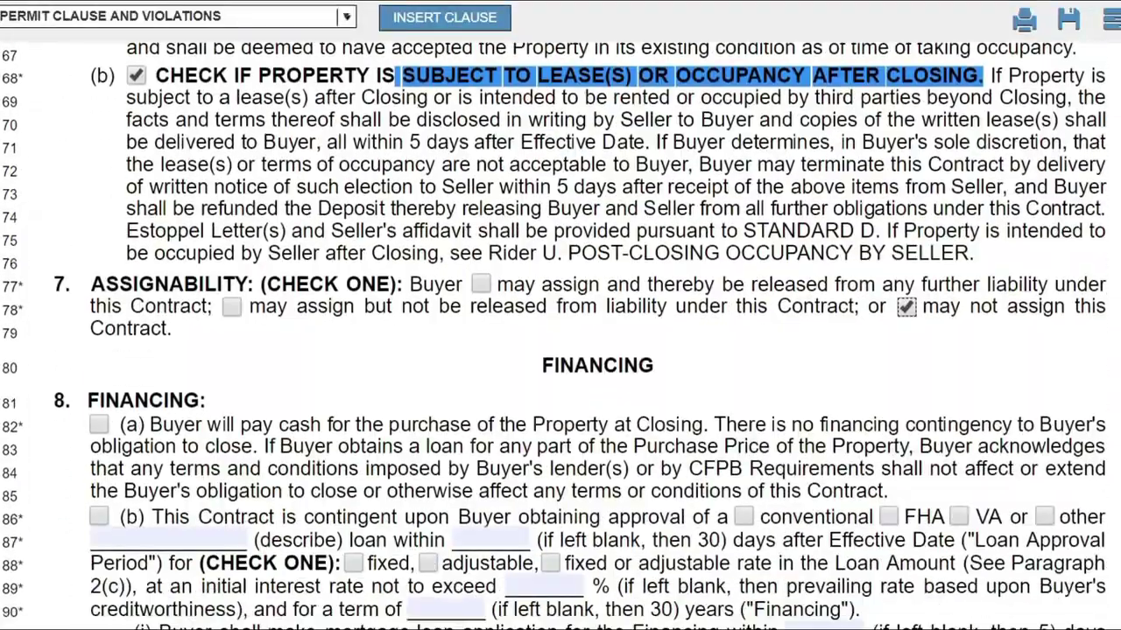
In paragraph 7, clear 'may not assign' and choose 'may assign but not be released from liability'.
left_click(907, 308)
left_click(920, 318)
left_click(912, 311)
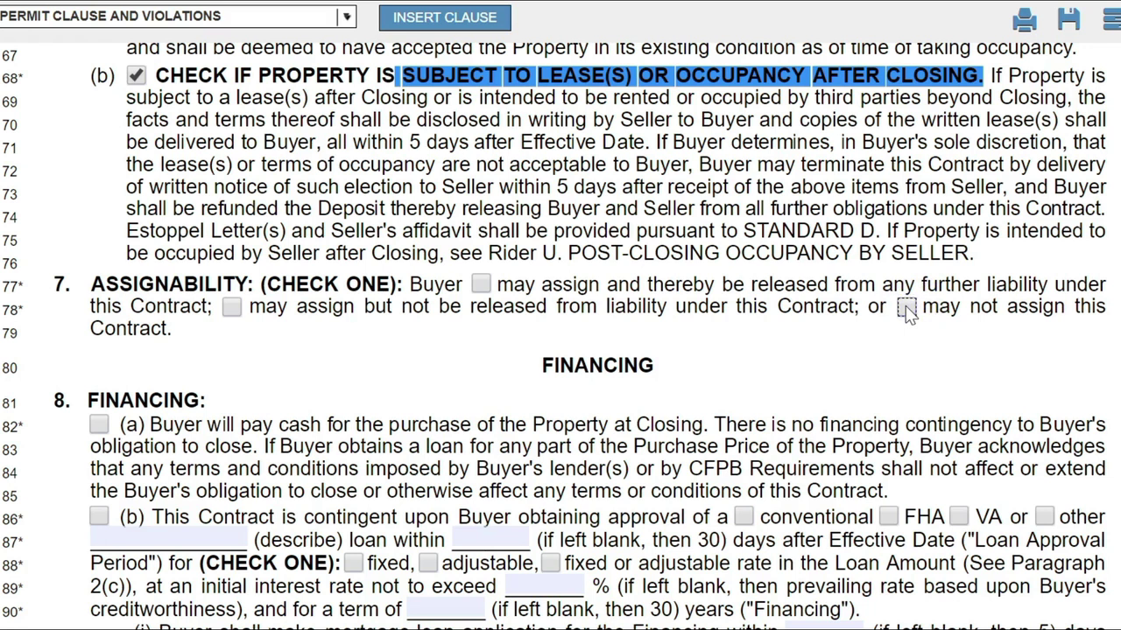
left_click(480, 283)
left_click_drag(921, 285, 1050, 286)
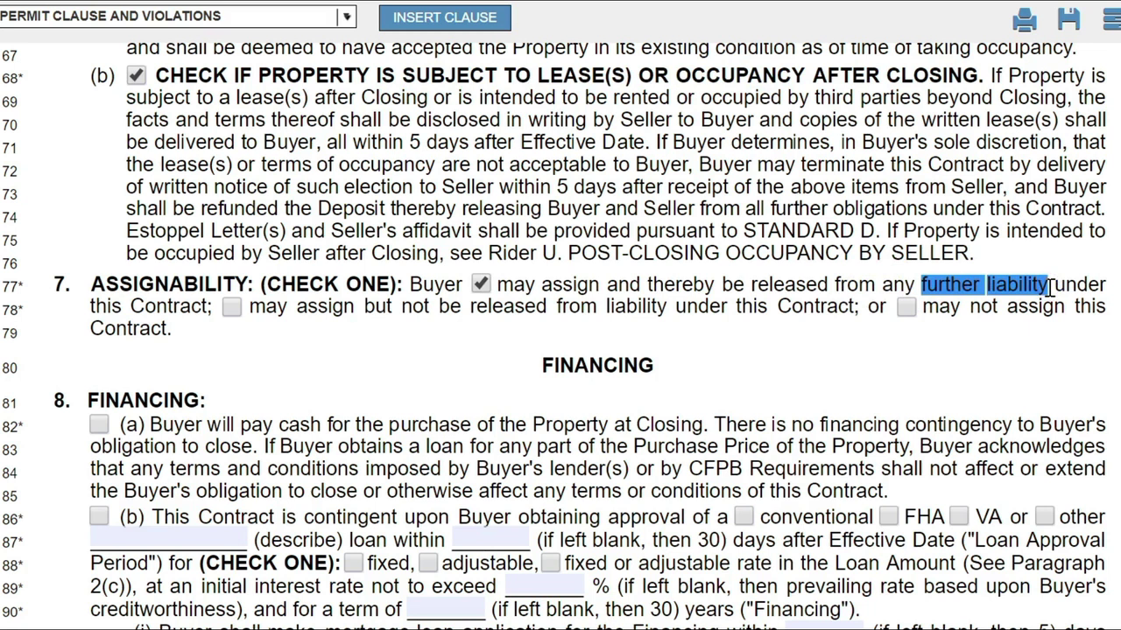
left_click(231, 308)
Uncheck both 'may assign' options in paragraph 7, leaving no assignability choice selected.
left_click(482, 287)
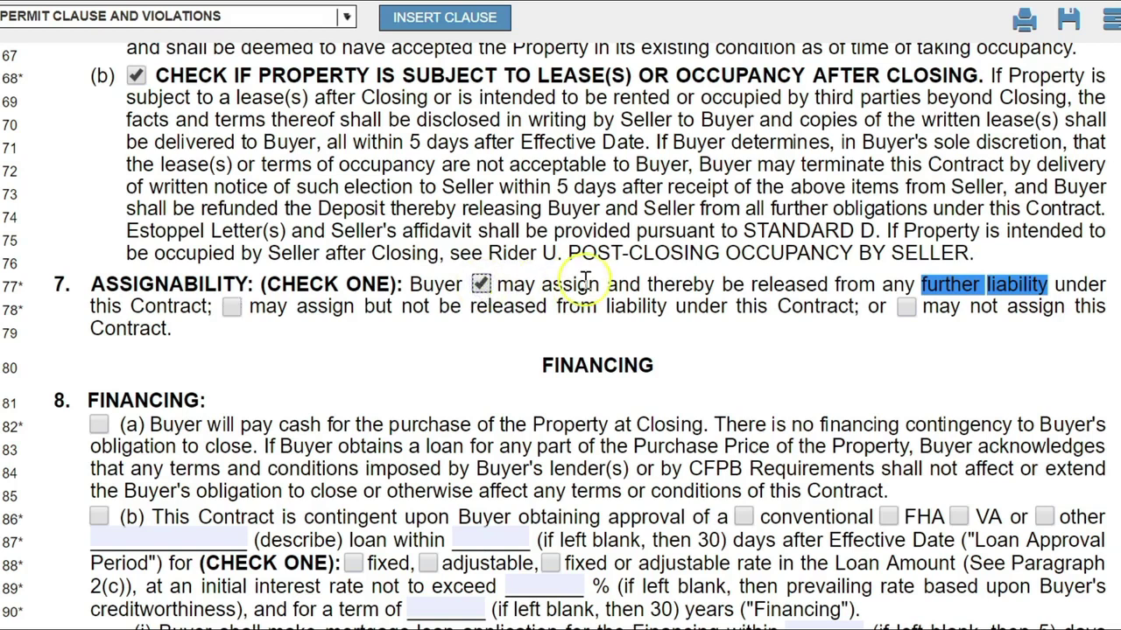
left_click(946, 286)
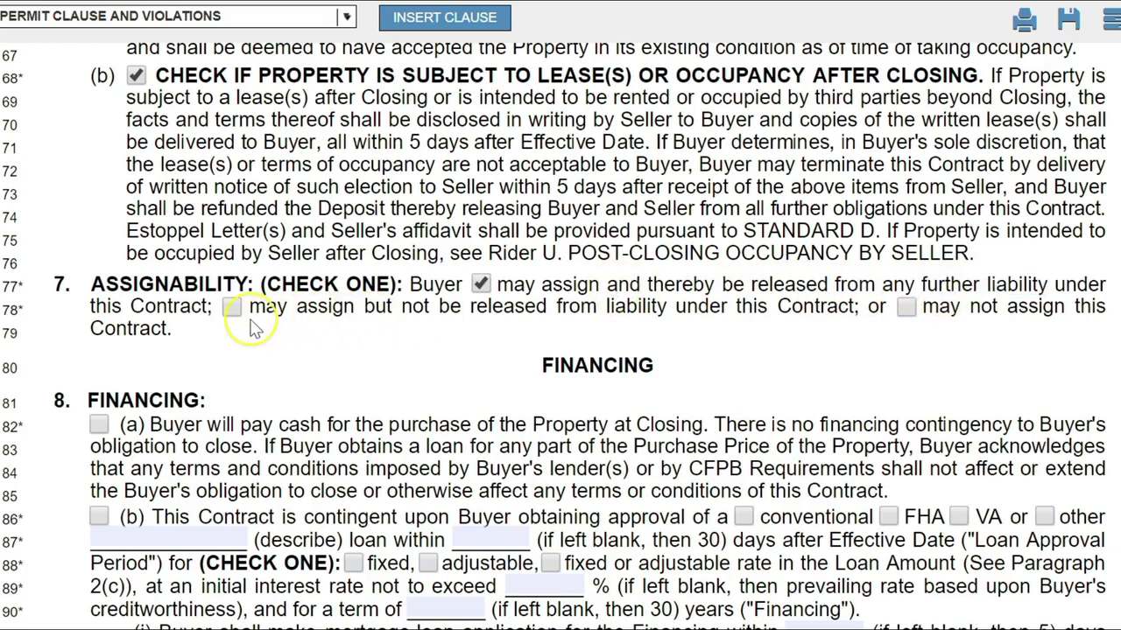
left_click(231, 306)
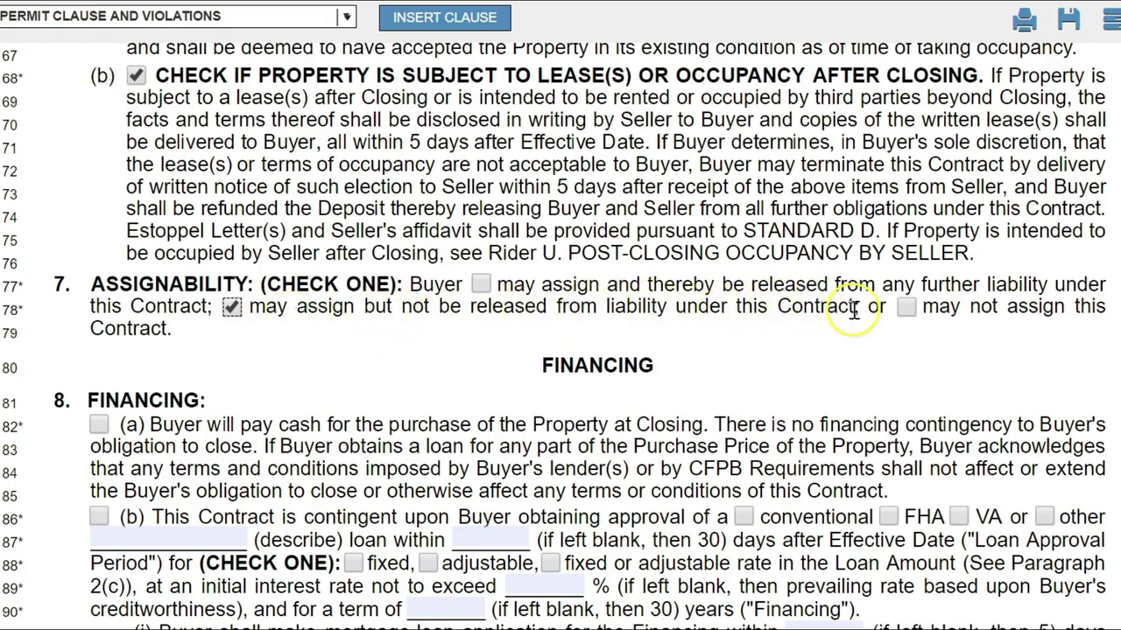
left_click_drag(859, 309, 251, 306)
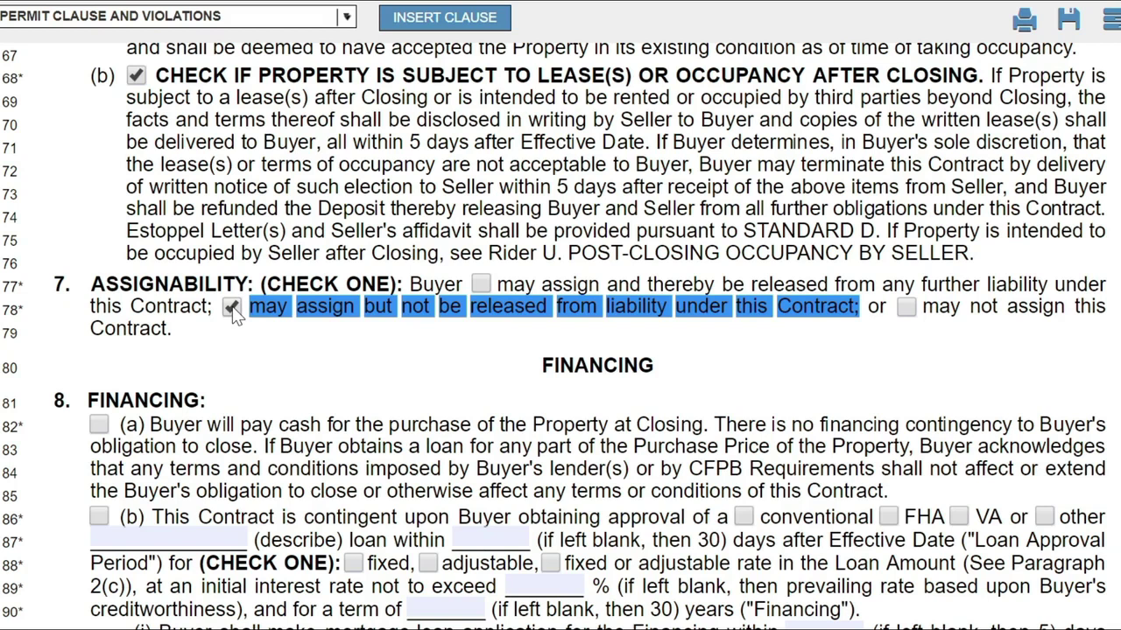
left_click(232, 307)
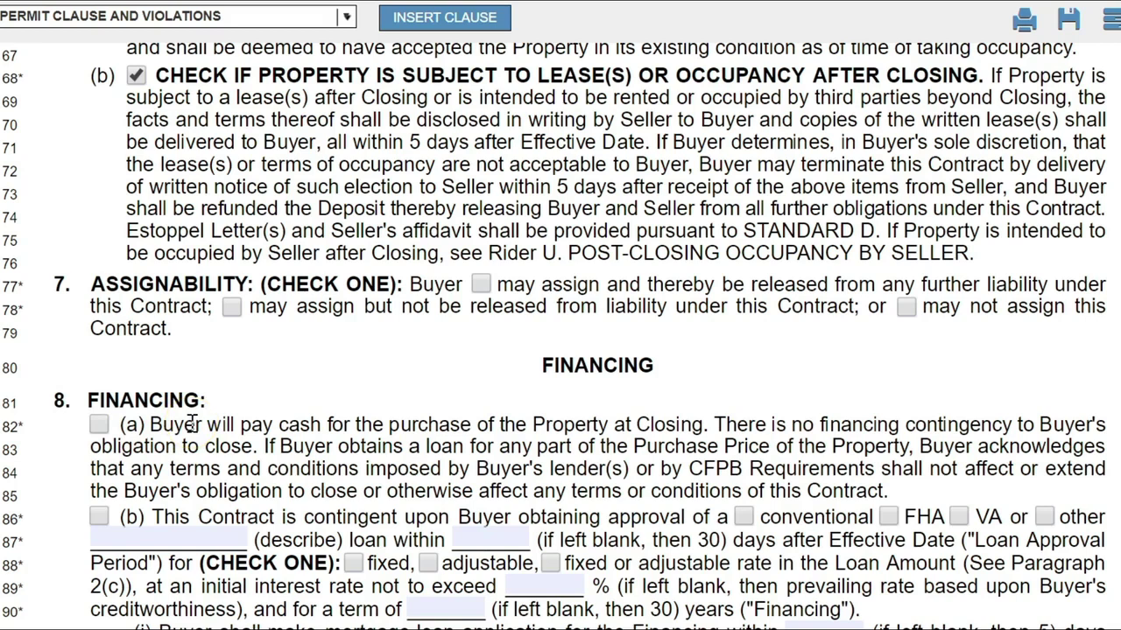
Tick box 8(a) on line 82 for a cash purchase and scroll toward section 9.
scroll(191, 424, "down", 5)
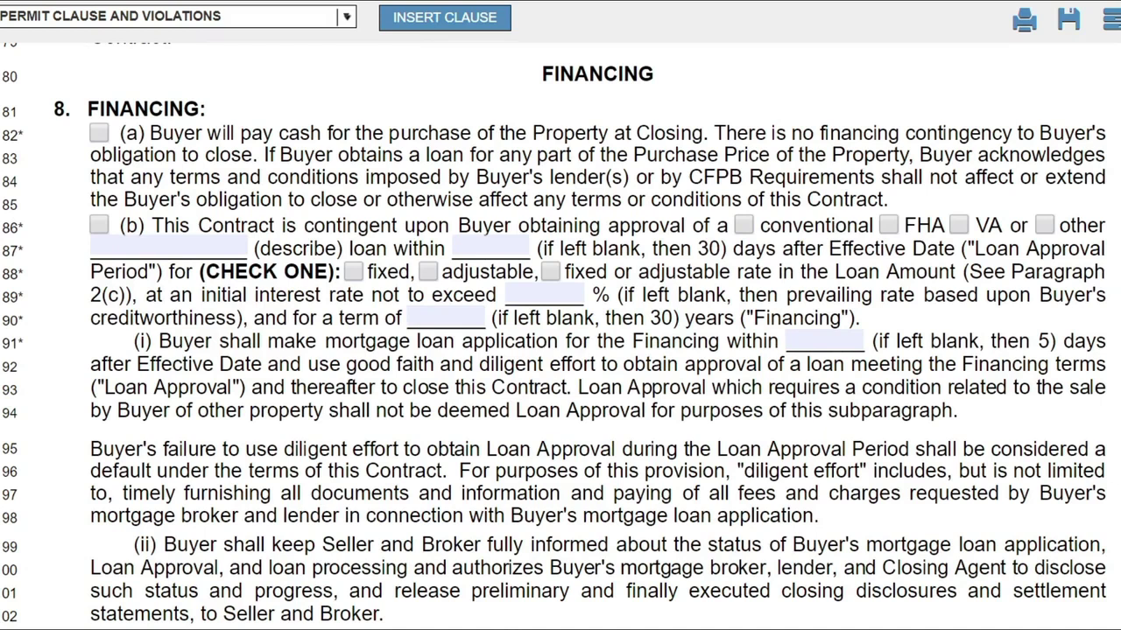
left_click(97, 136)
scroll(289, 141, "down", 10)
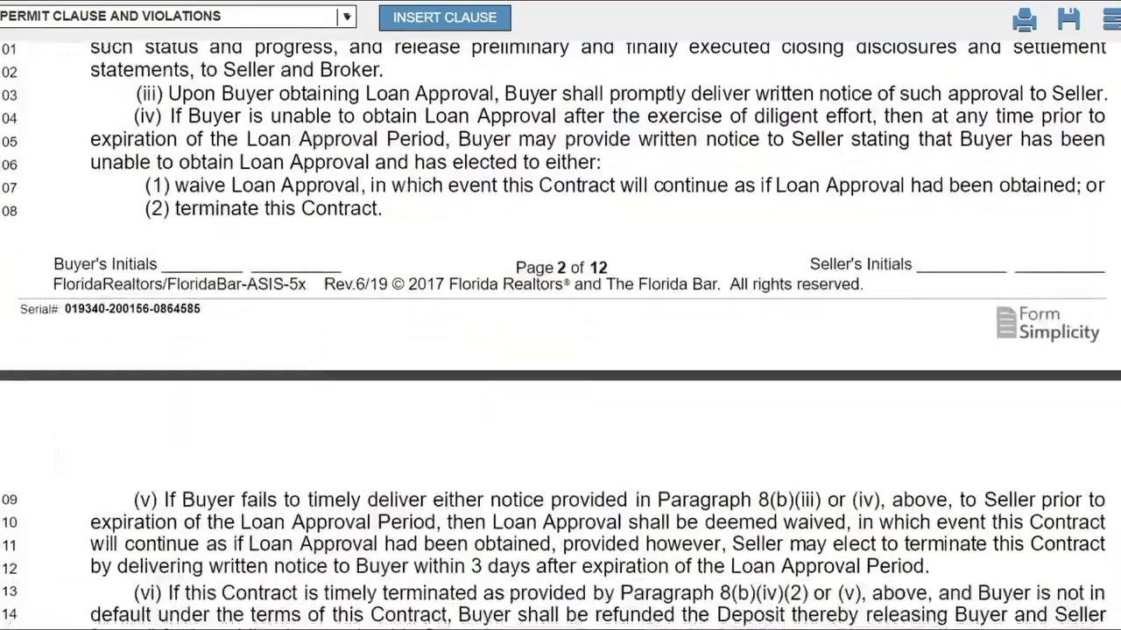
scroll(561, 336, "up", 1)
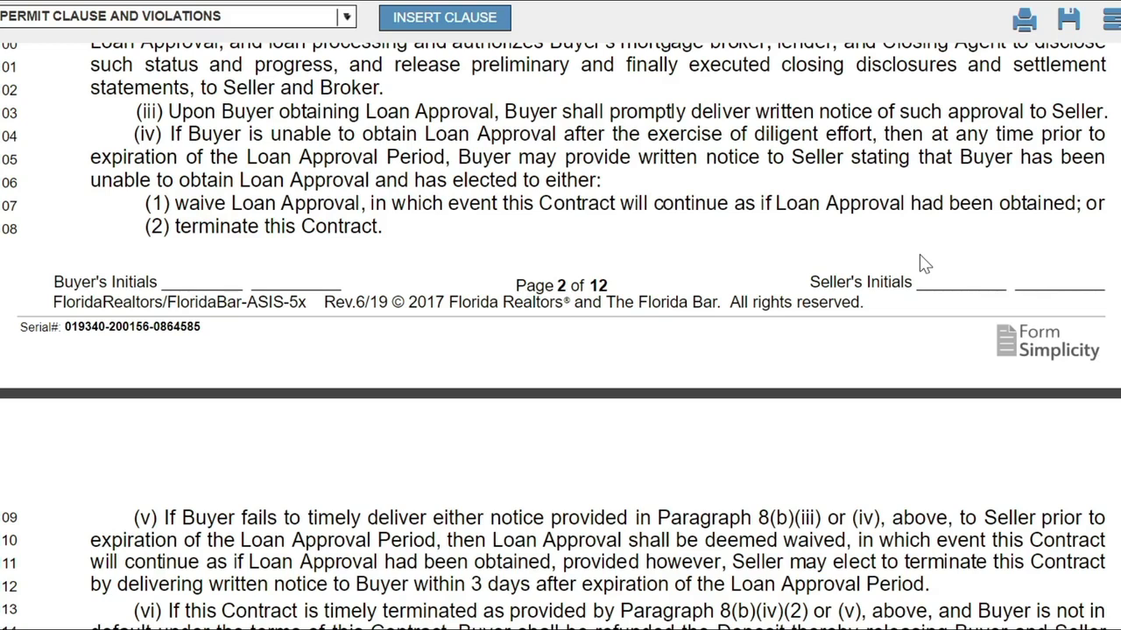
scroll(924, 262, "down", 10)
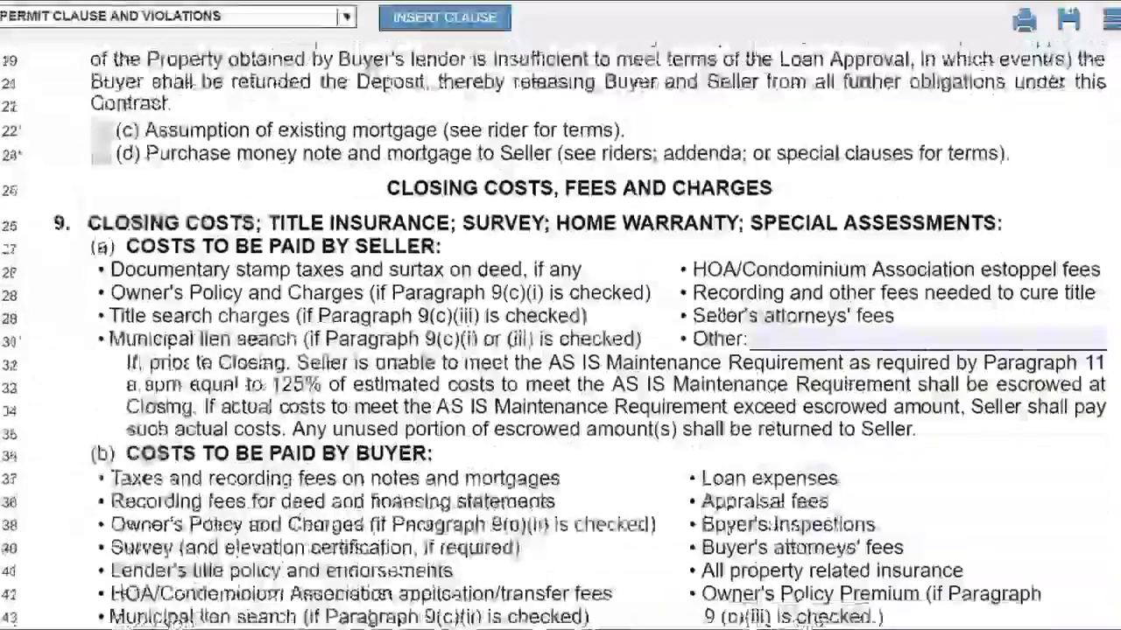
scroll(560, 332, "up", 1)
scroll(560, 332, "down", 3)
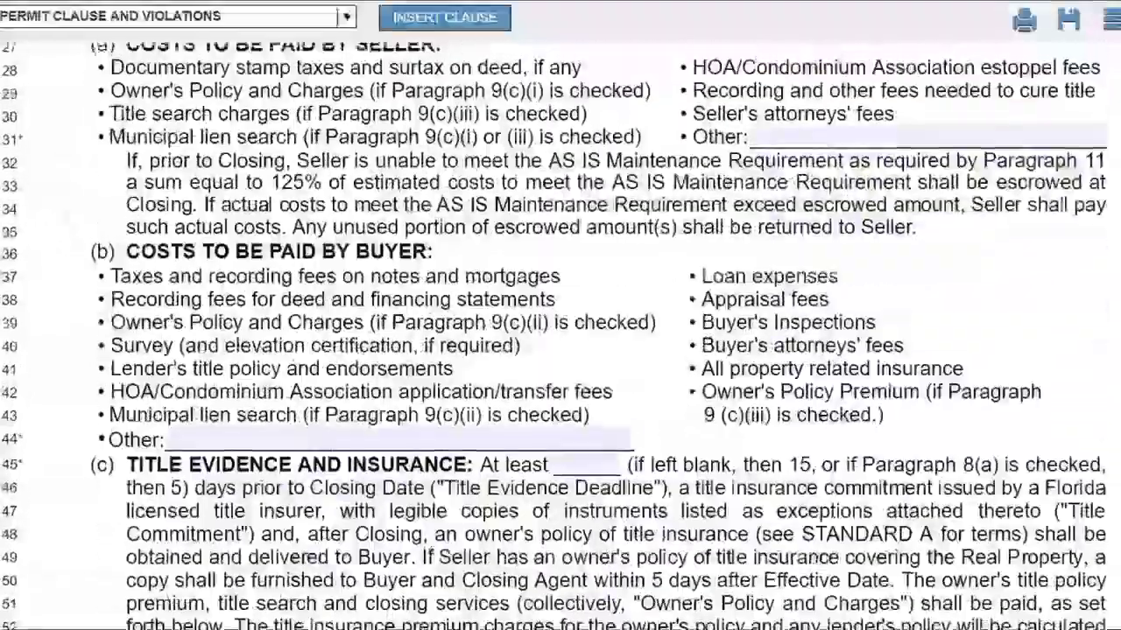
scroll(560, 333, "up", 2)
scroll(560, 315, "down", 1)
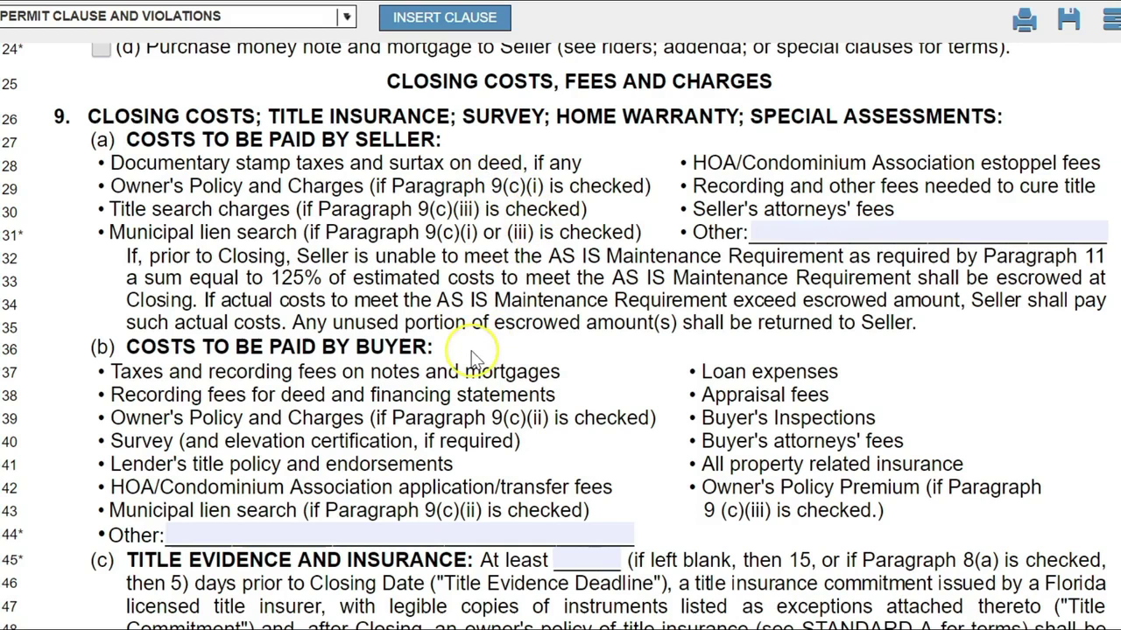
left_click_drag(471, 353, 88, 116)
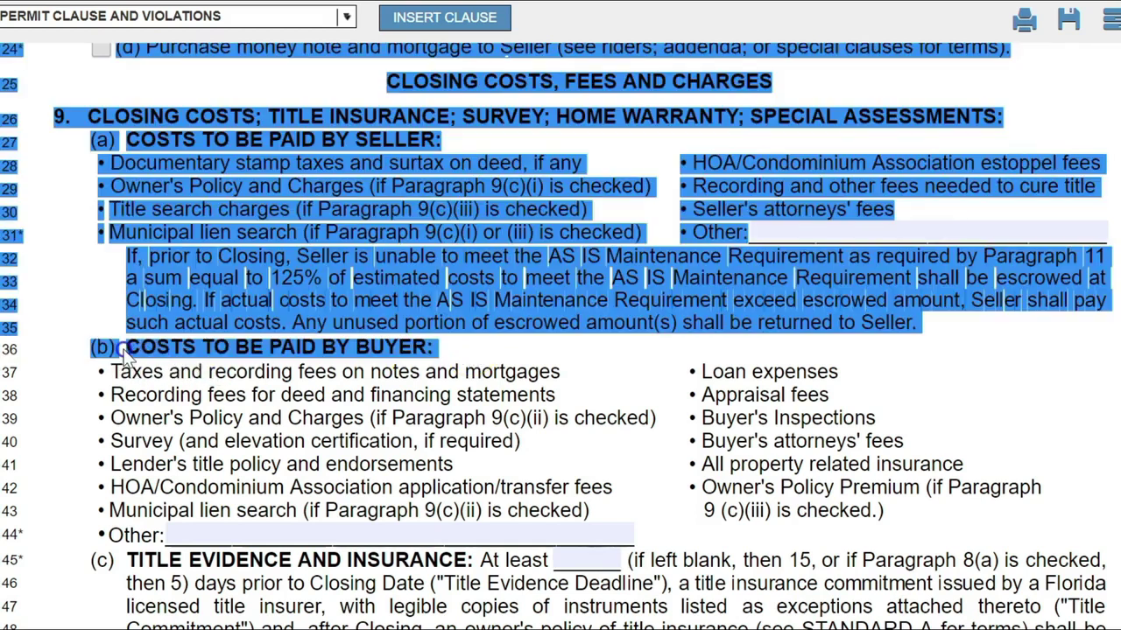
left_click(125, 350)
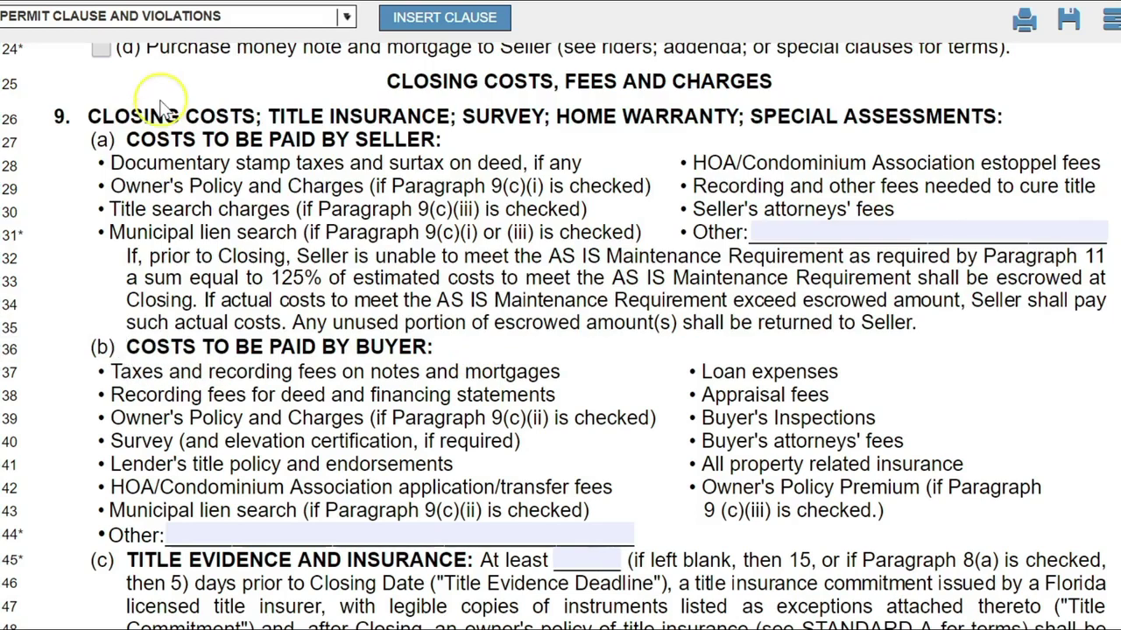
left_click(455, 142)
left_click_drag(455, 142, 120, 138)
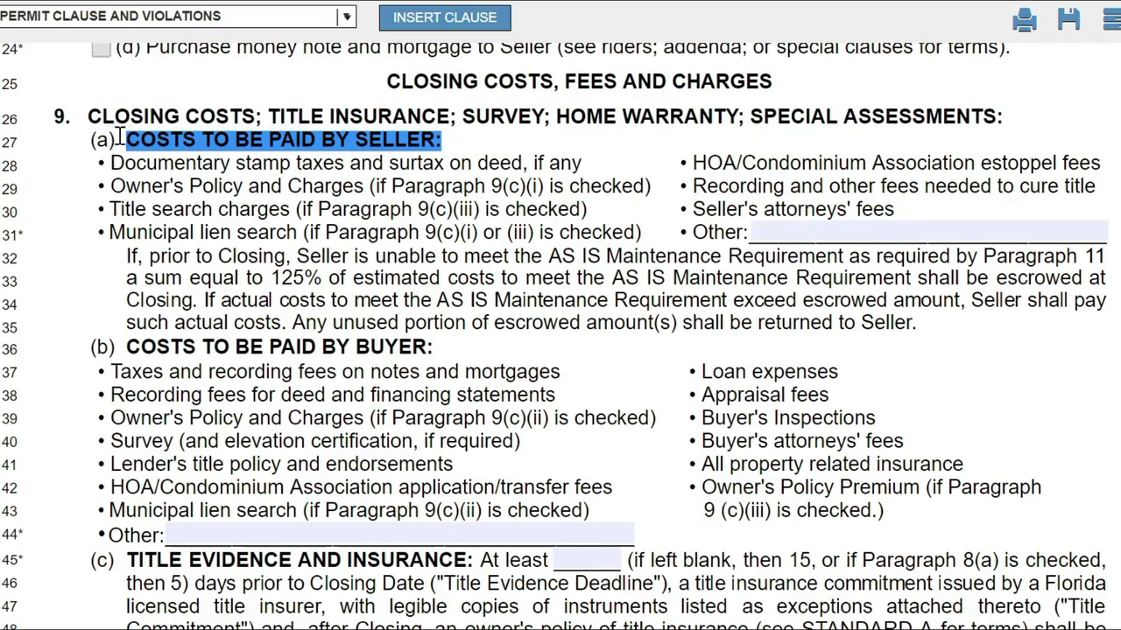
left_click(334, 186)
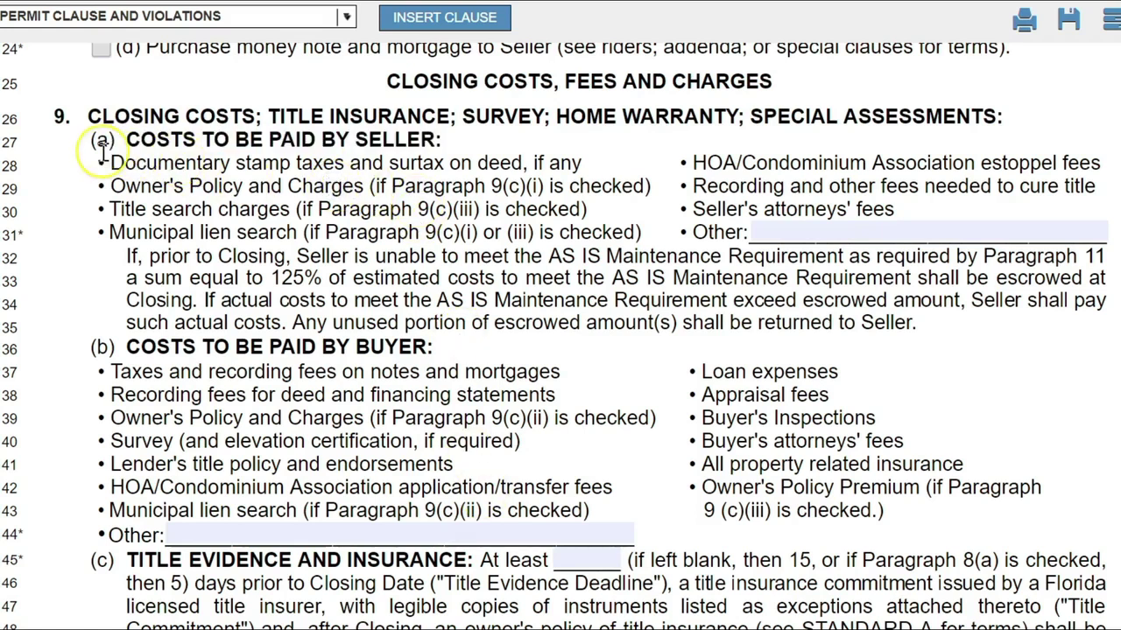
left_click_drag(110, 162, 243, 163)
left_click_drag(322, 163, 130, 138)
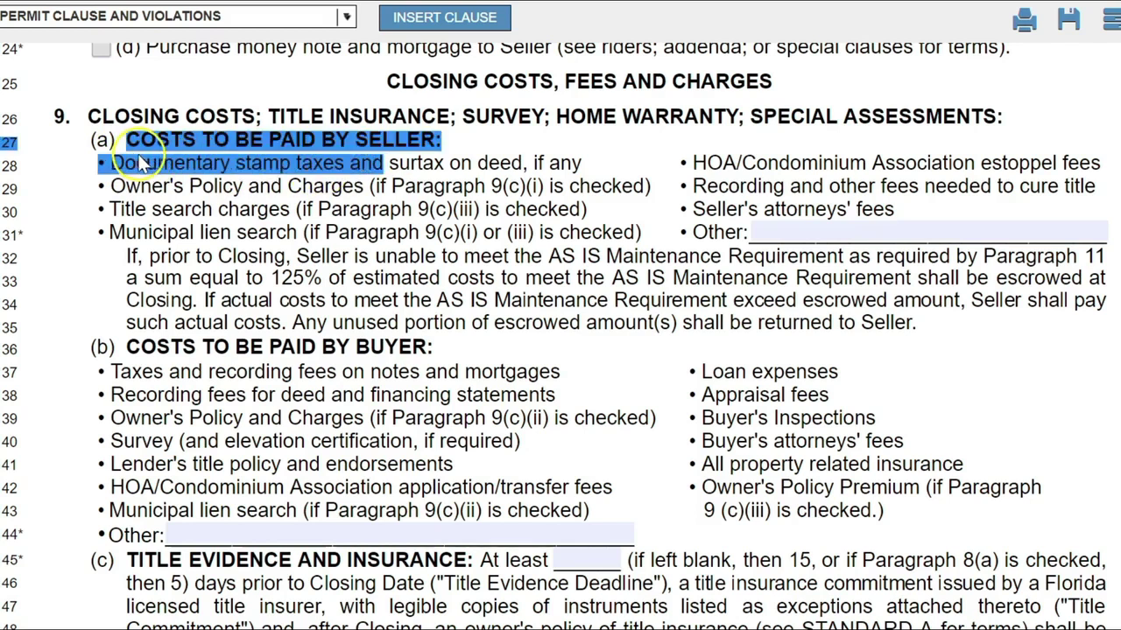
left_click(151, 167)
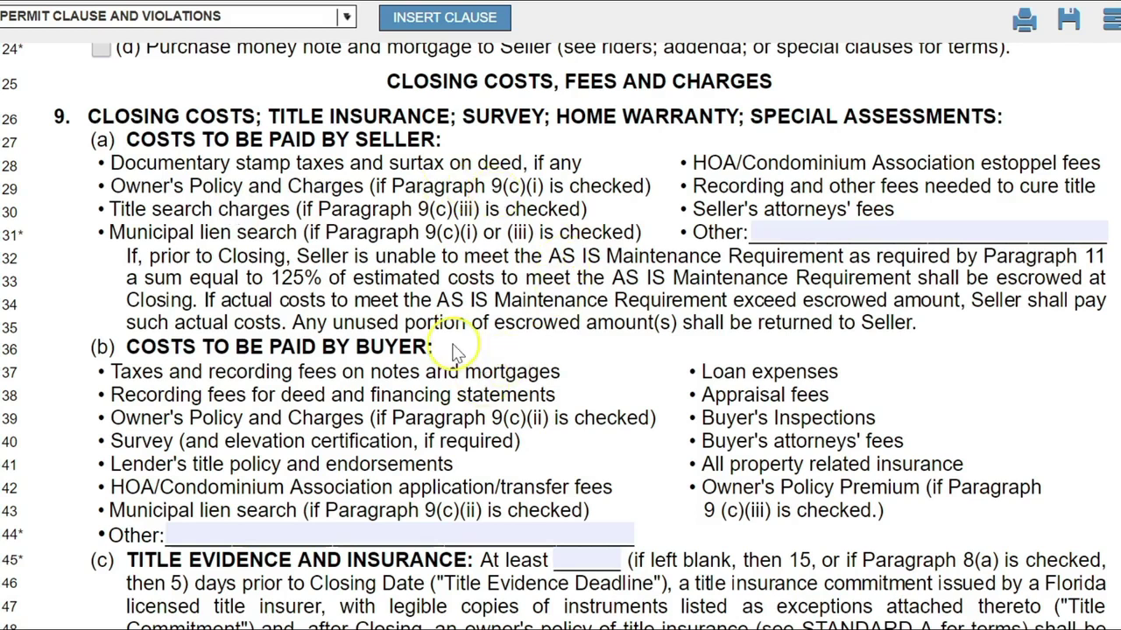
left_click_drag(449, 347, 127, 347)
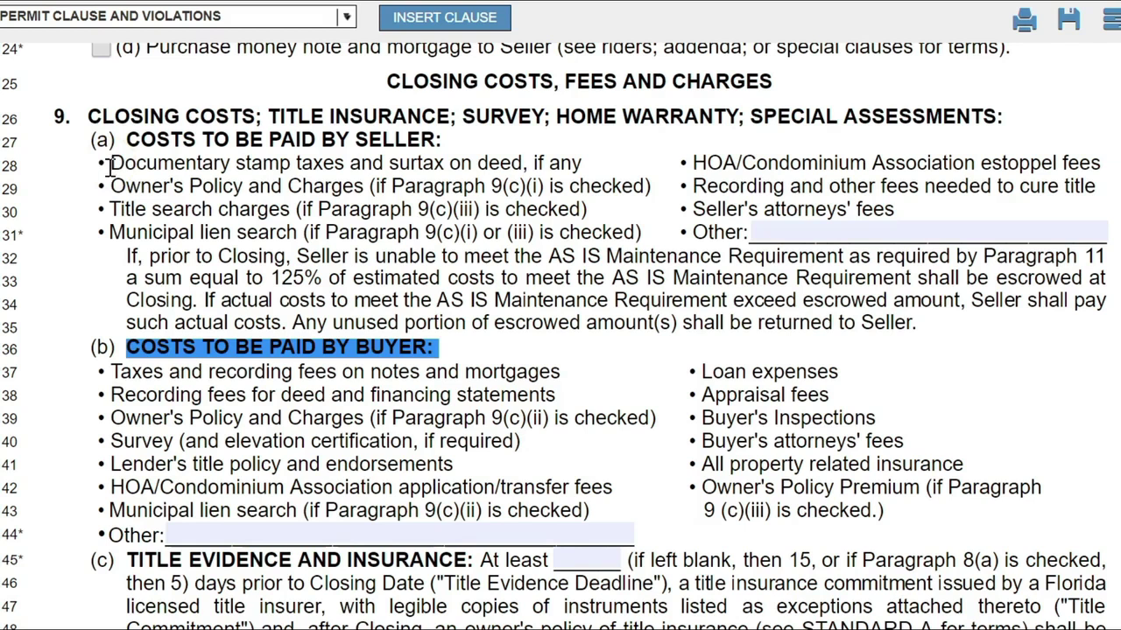
left_click(107, 165)
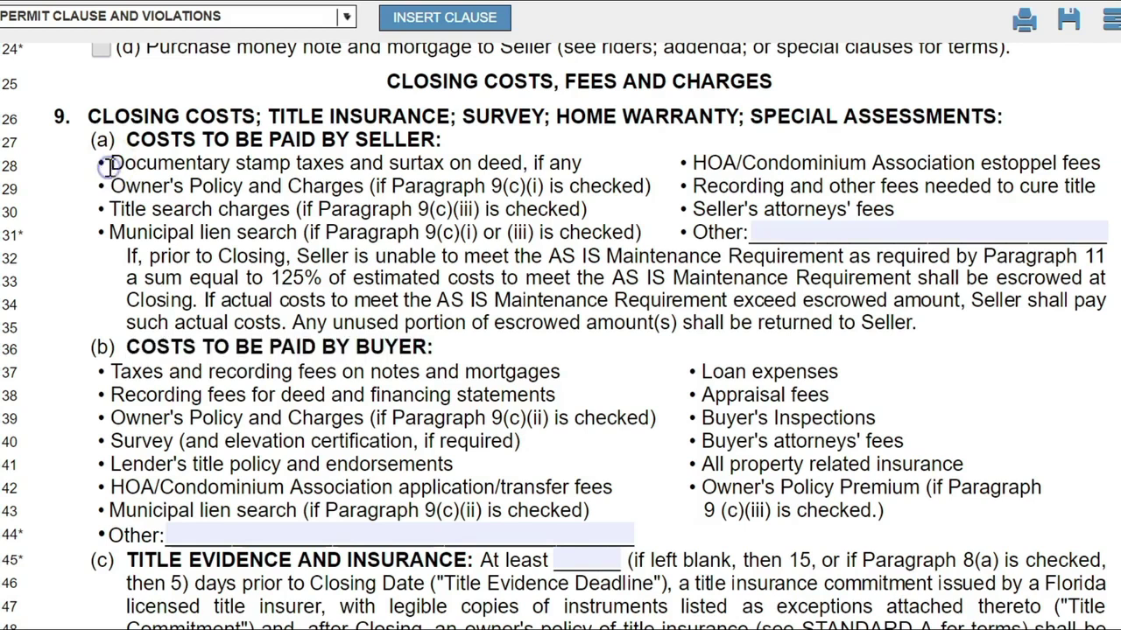
left_click(110, 186)
left_click_drag(111, 185, 114, 182)
left_click(319, 207)
left_click(118, 193)
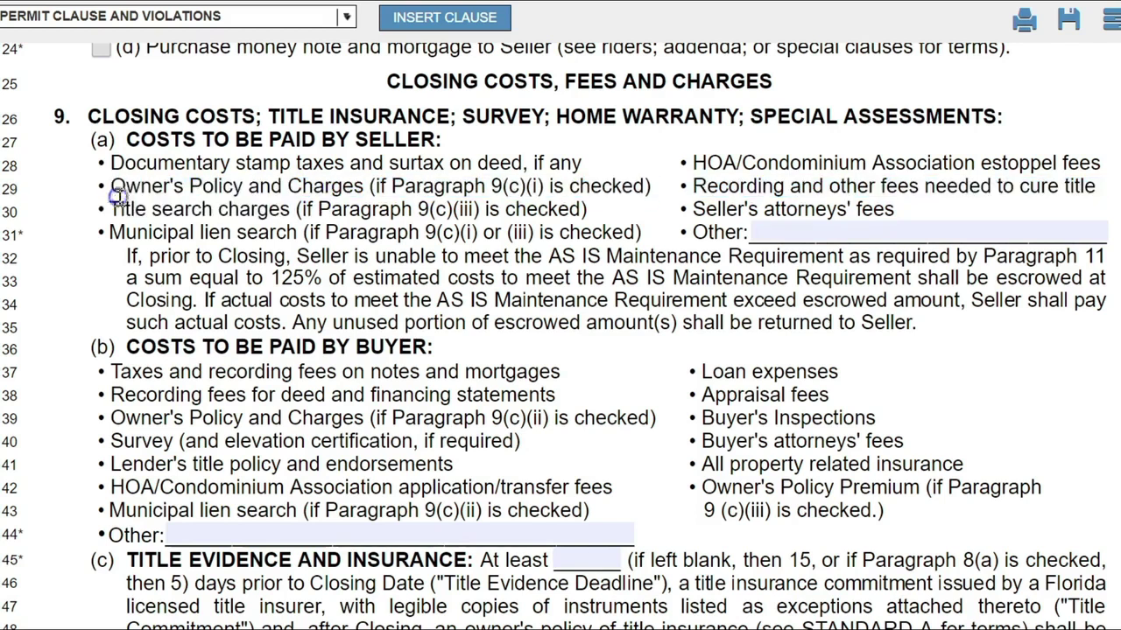
left_click_drag(117, 212, 422, 300)
left_click(132, 208)
left_click_drag(451, 350, 432, 350)
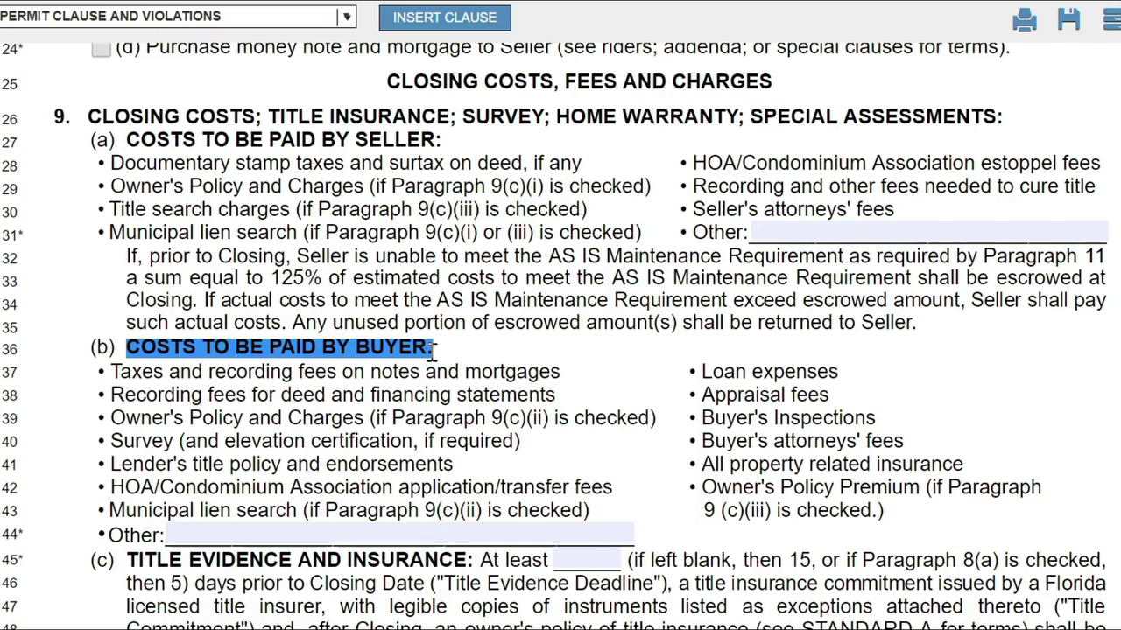
left_click(432, 351)
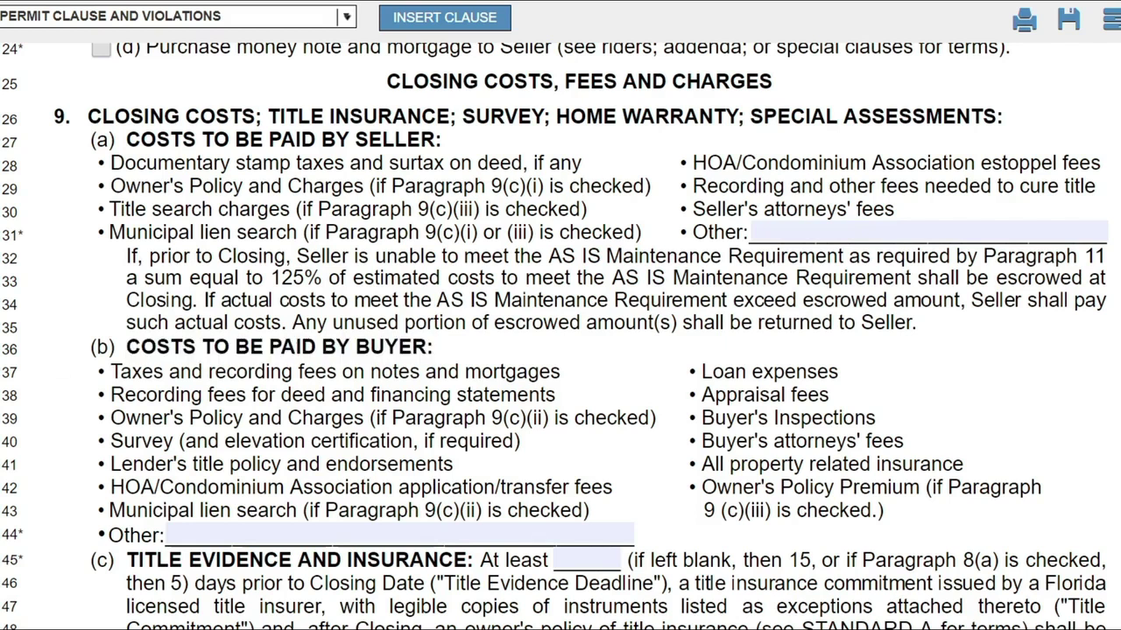
scroll(560, 333, "down", 3)
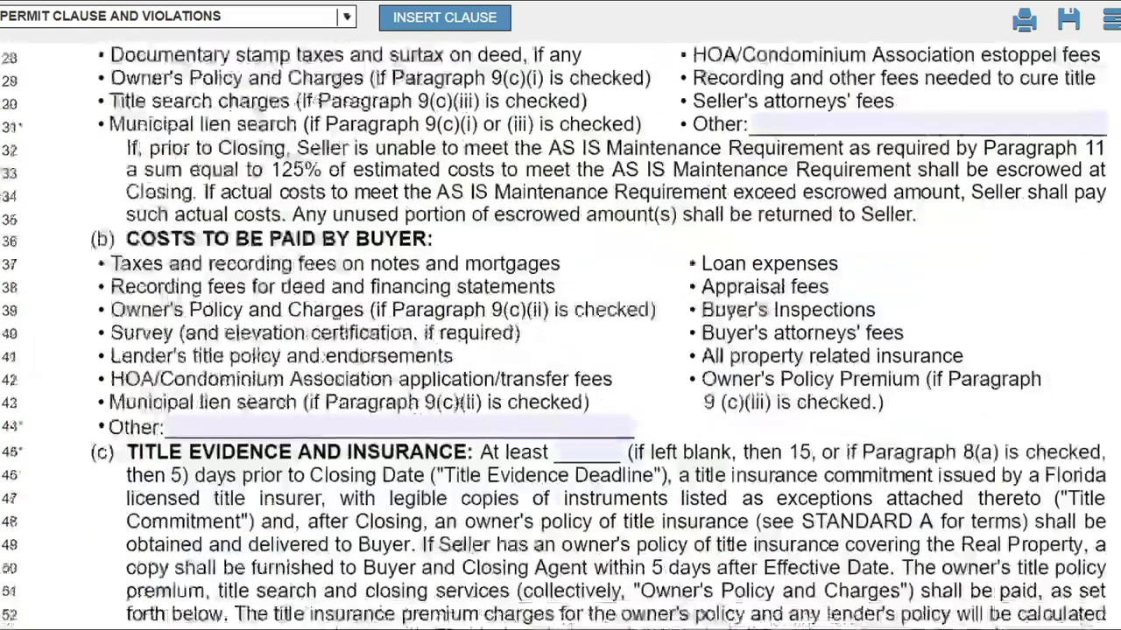
scroll(560, 333, "down", 5)
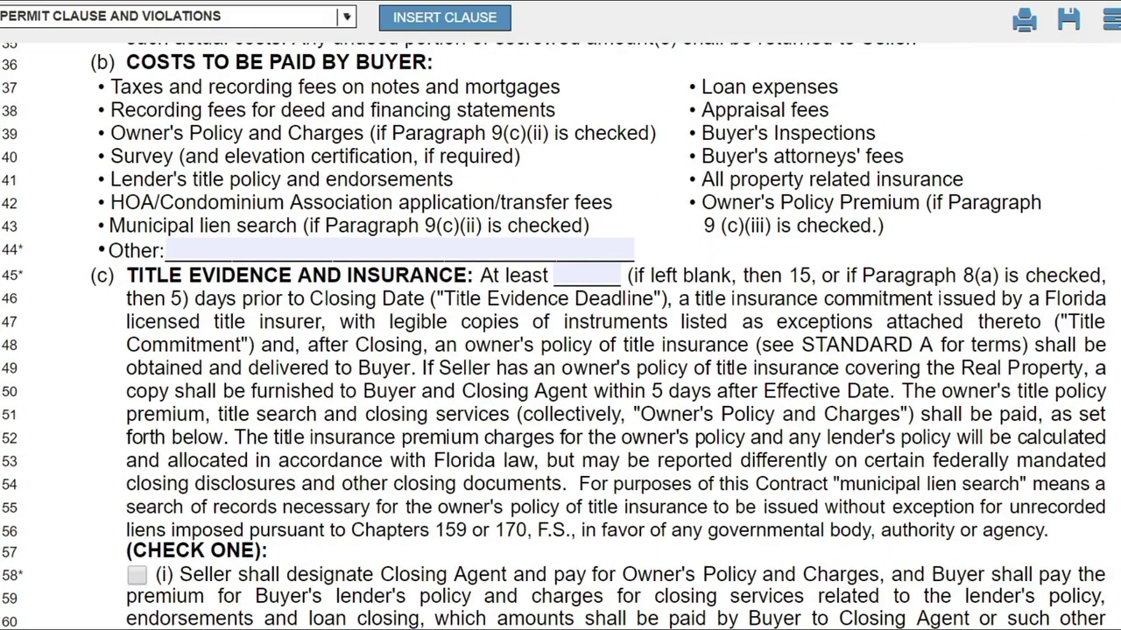
scroll(560, 336, "up", 5)
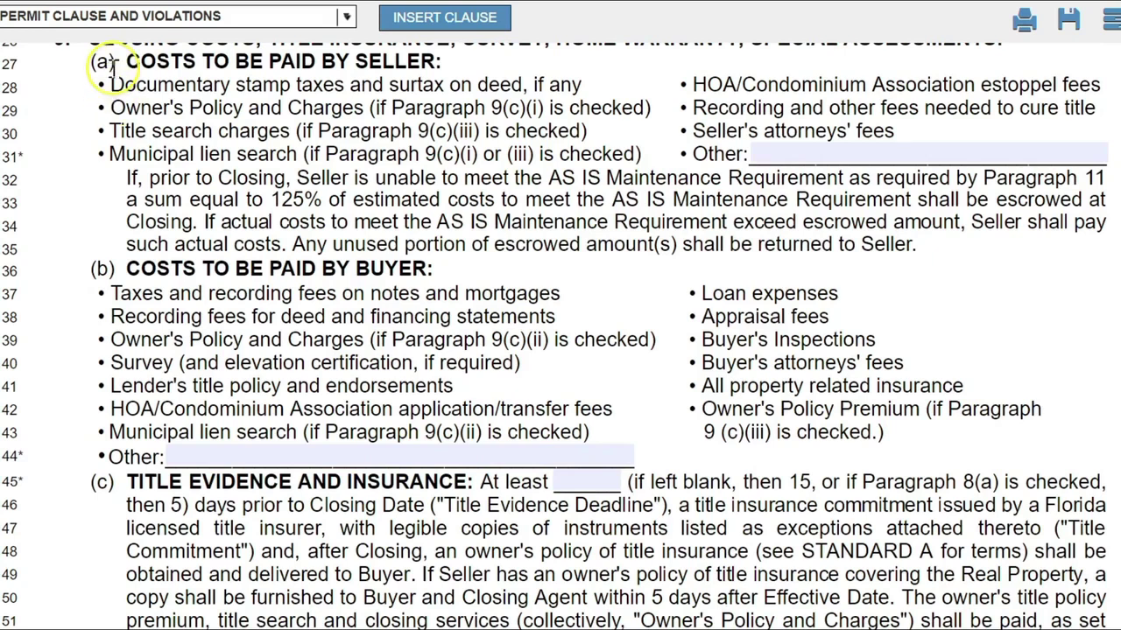
left_click_drag(122, 59, 442, 66)
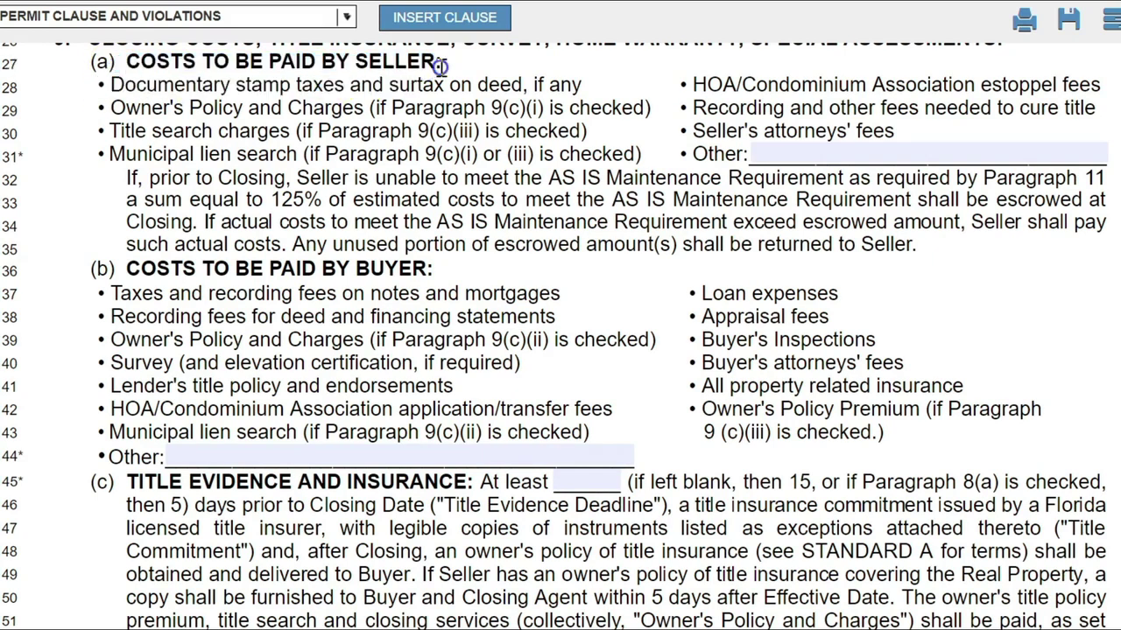
left_click_drag(438, 269, 110, 267)
scroll(282, 105, "down", 5)
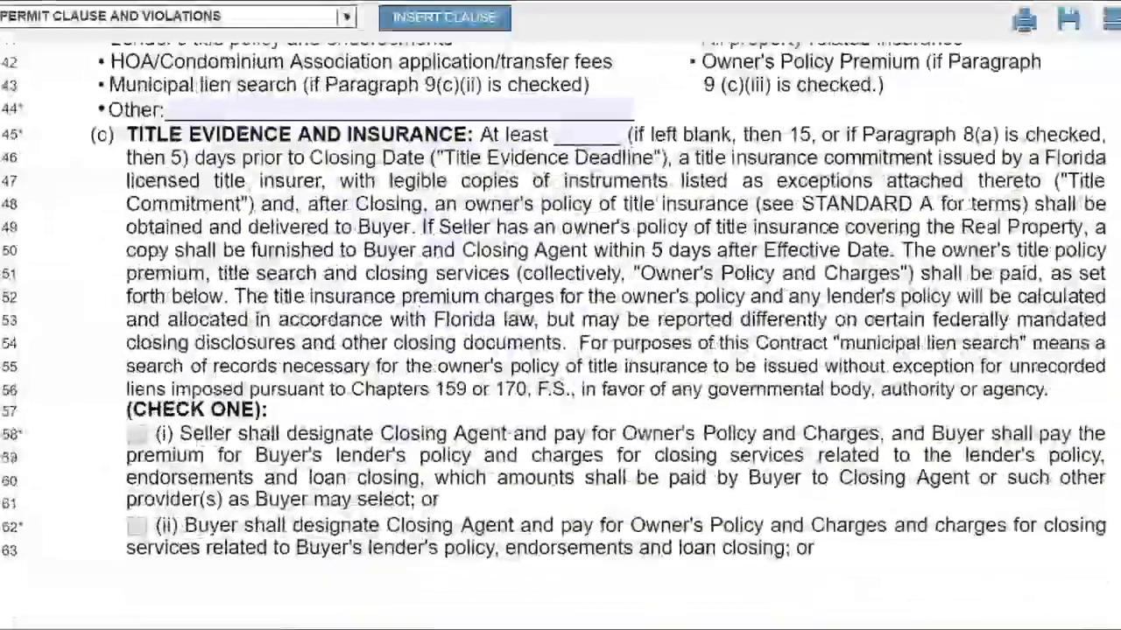
left_click(567, 122)
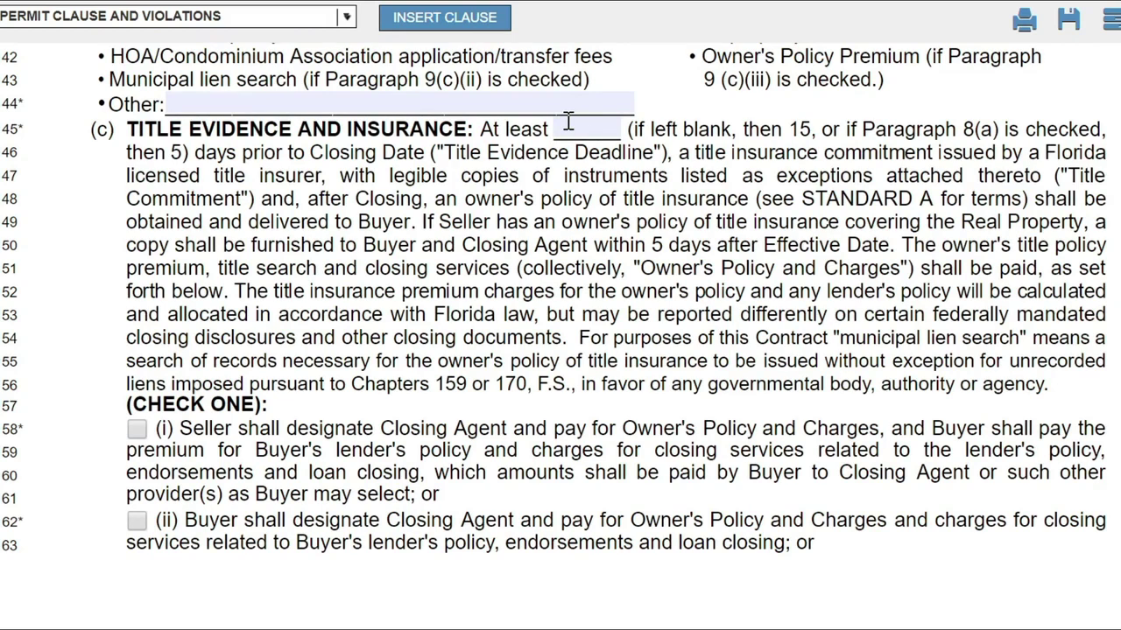
left_click(578, 125)
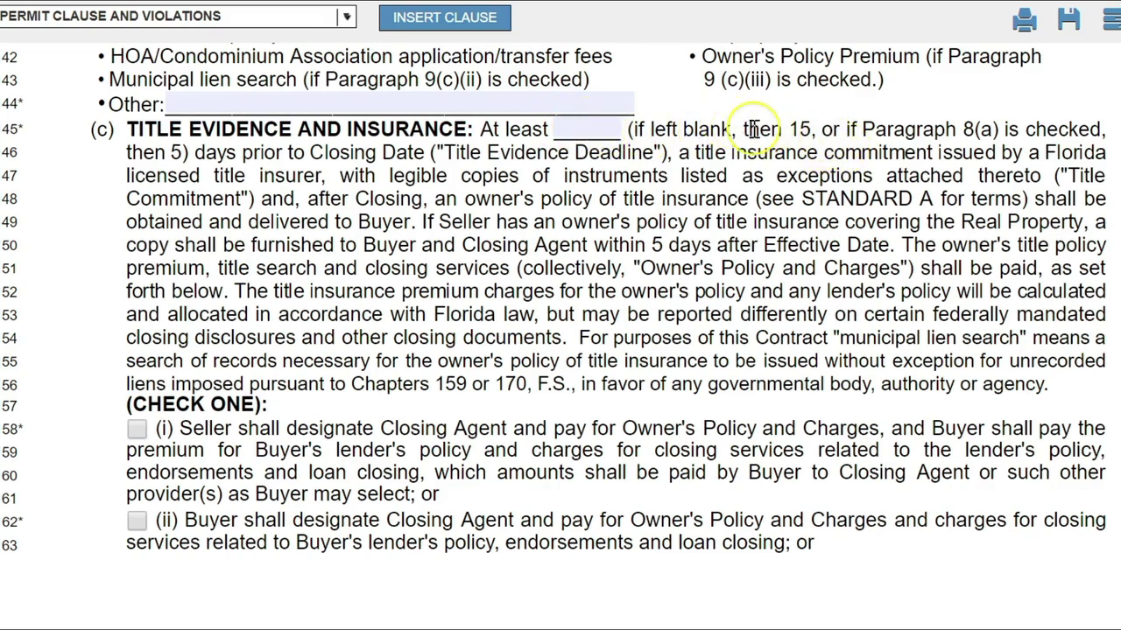
left_click_drag(732, 132, 812, 131)
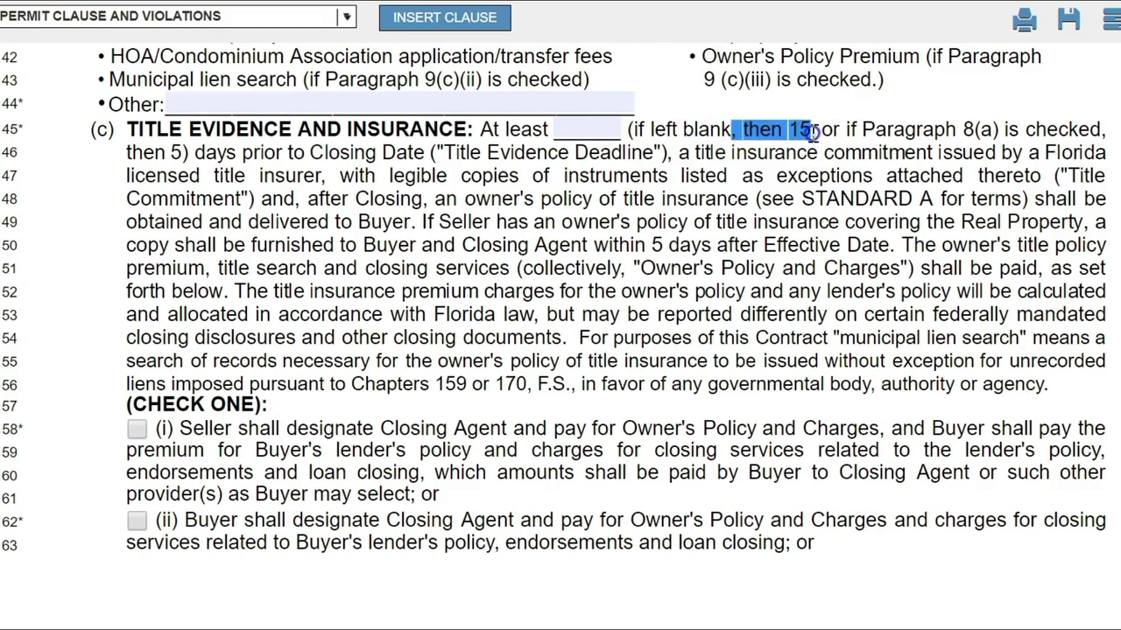
left_click(811, 131)
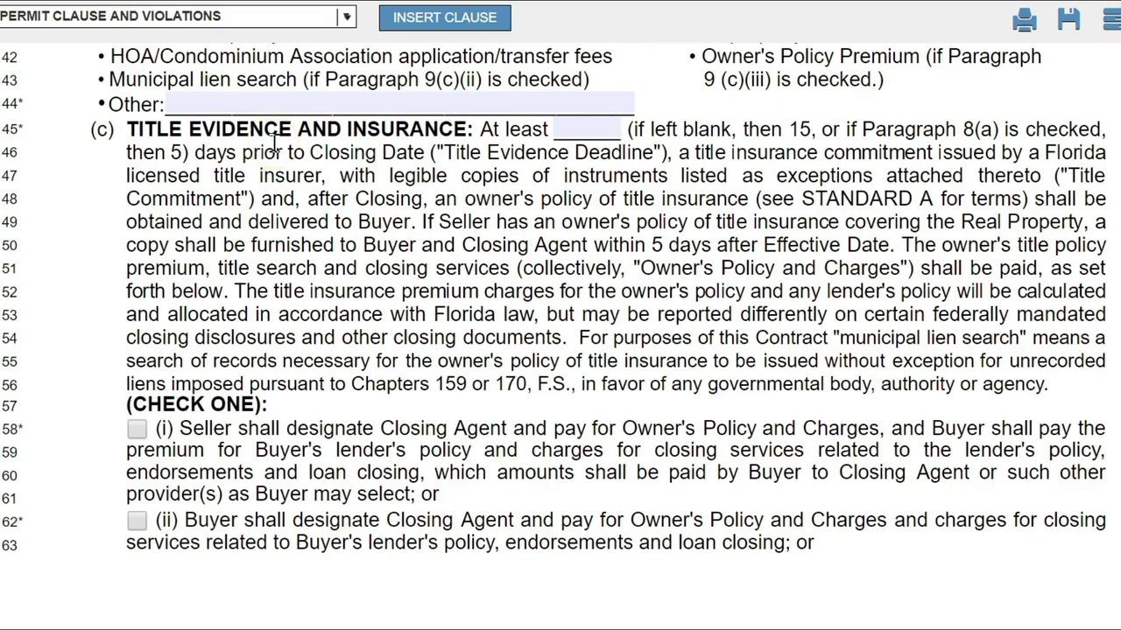
left_click_drag(128, 130, 631, 137)
left_click(652, 125)
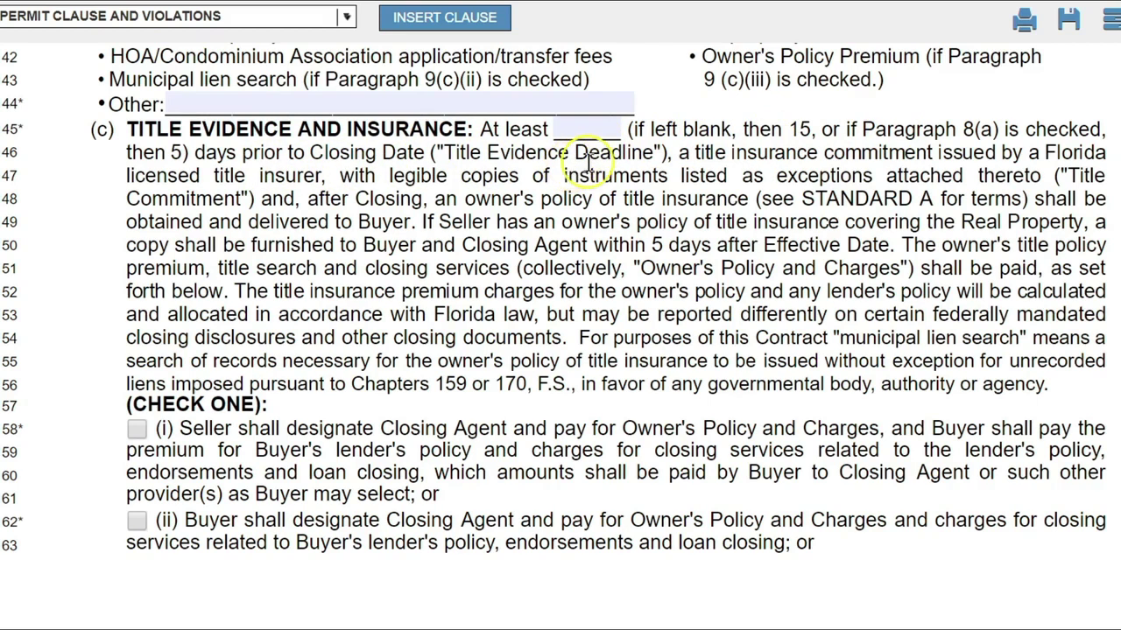
left_click(594, 126)
type("10")
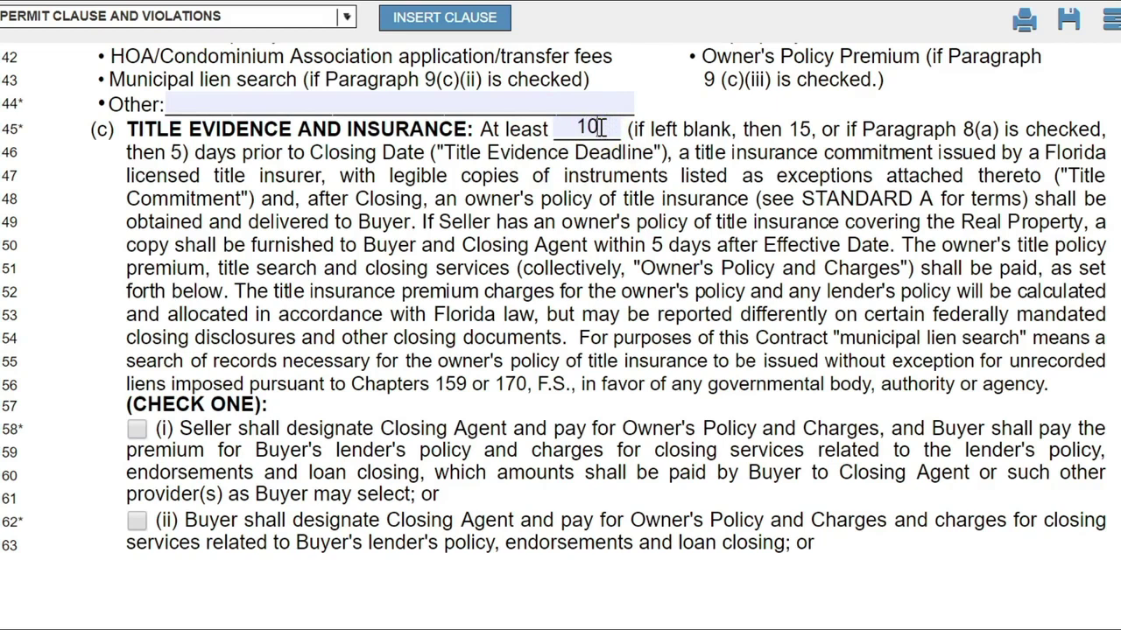
left_click_drag(603, 127, 565, 121)
key("BackSpace")
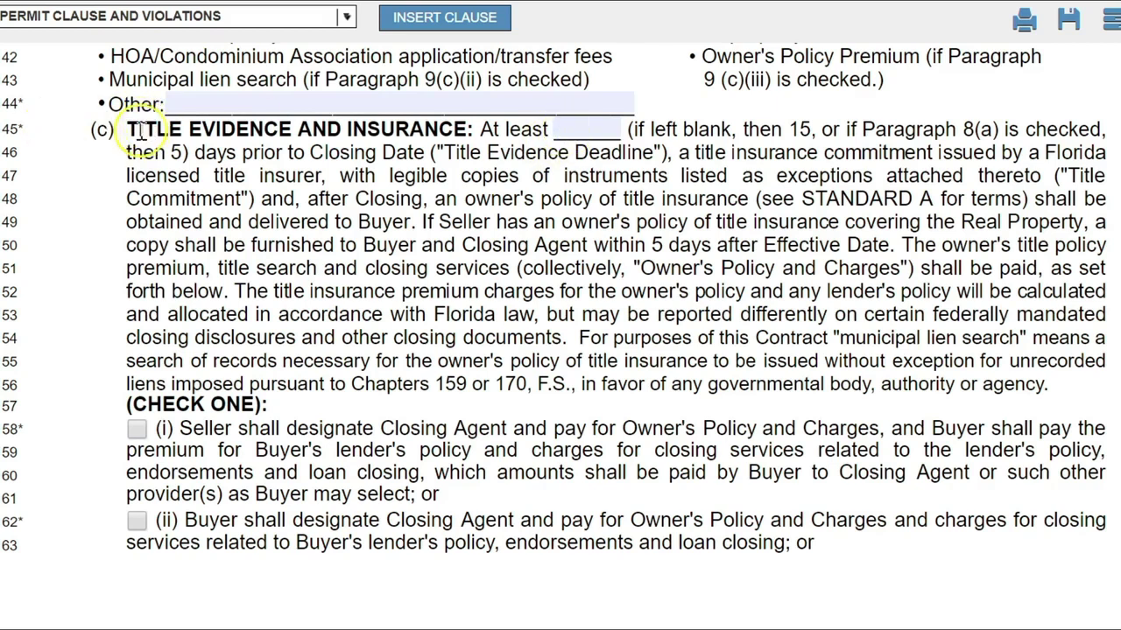
left_click_drag(127, 129, 467, 130)
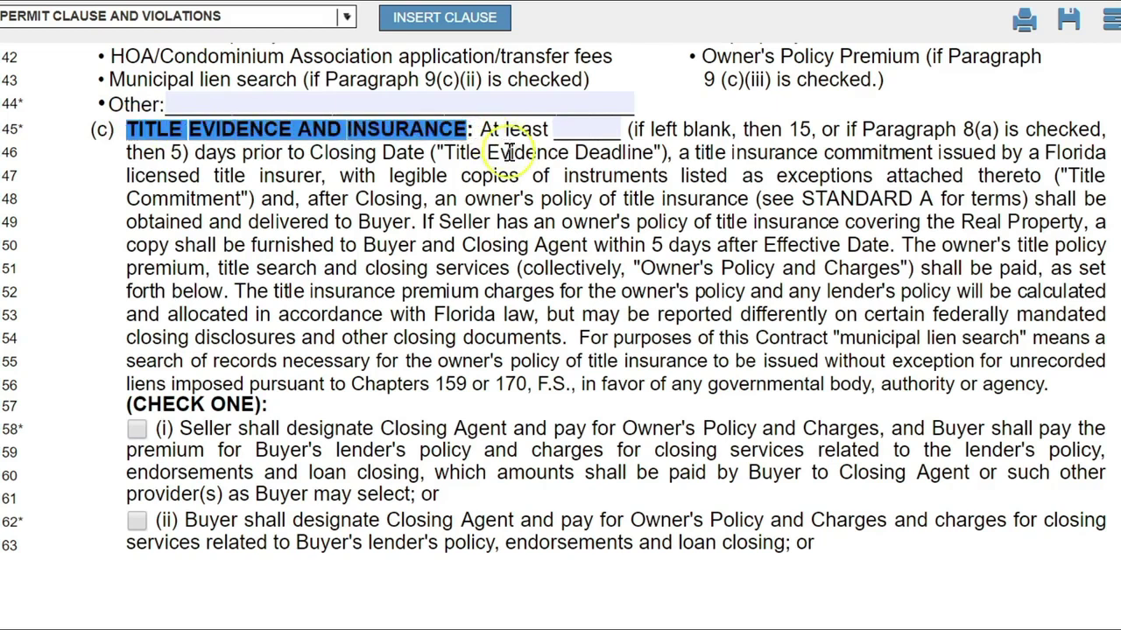
left_click(602, 135)
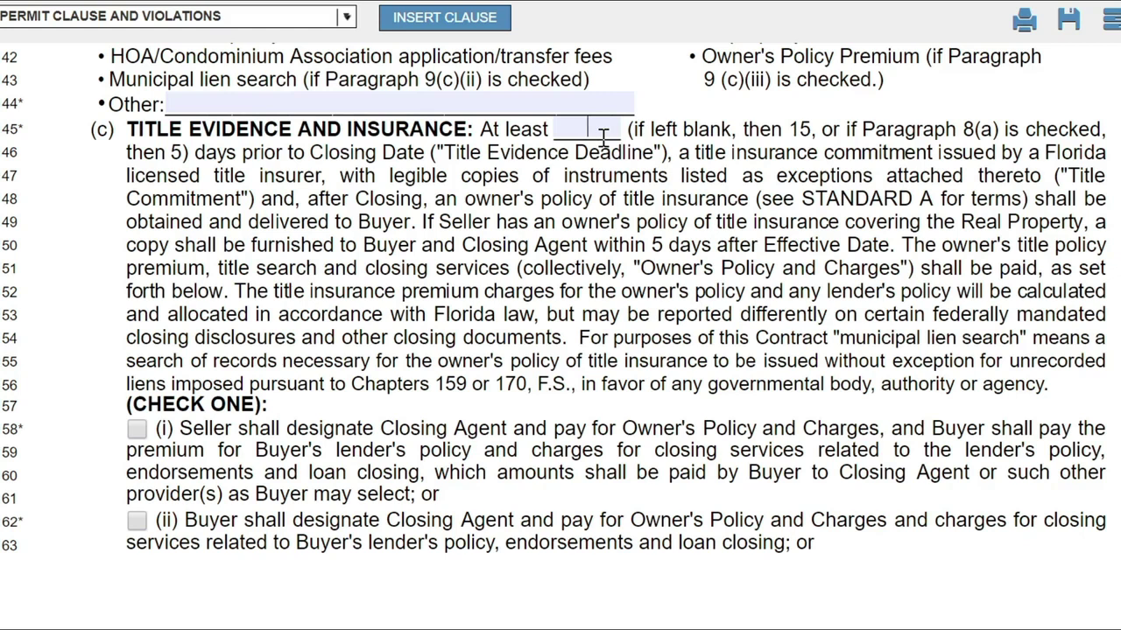
left_click(603, 129)
left_click_drag(98, 45, 429, 126)
left_click(523, 128)
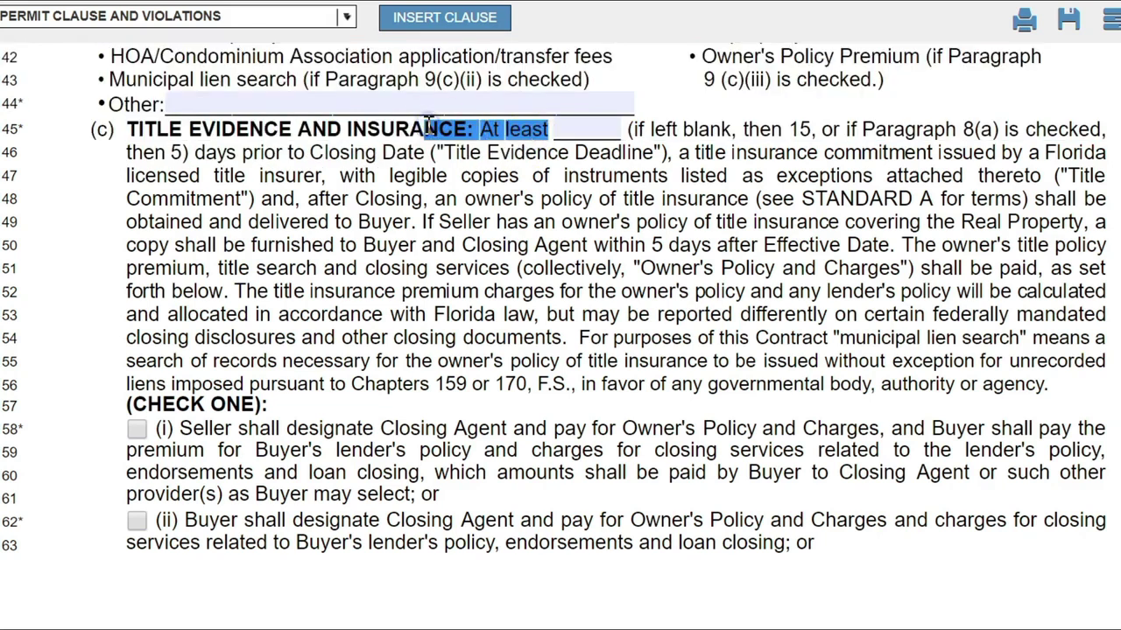
left_click(566, 129)
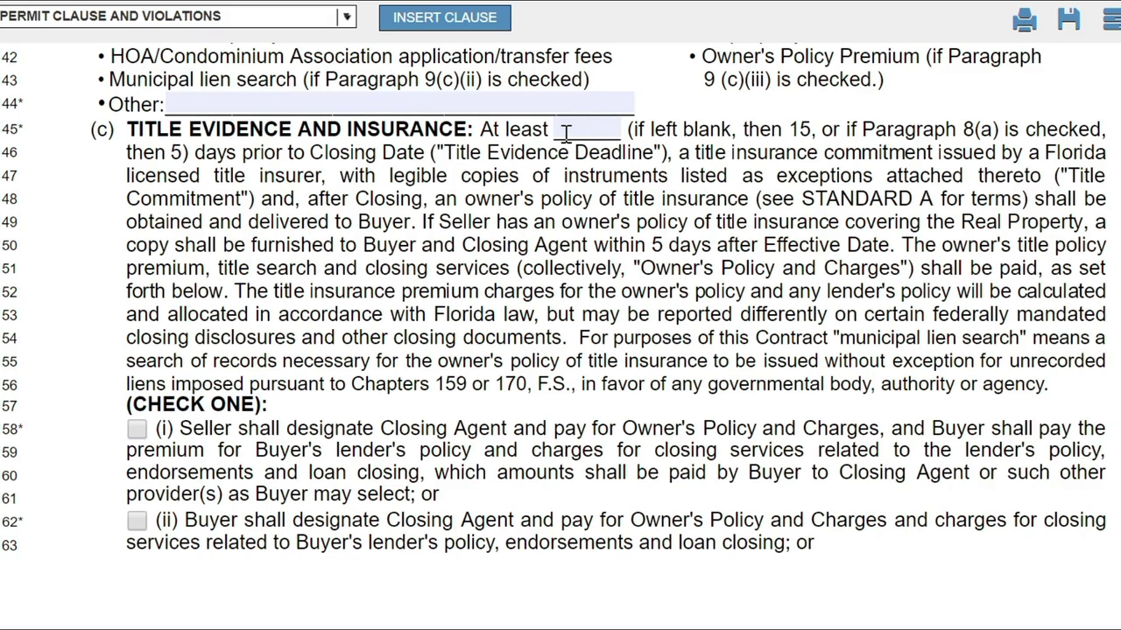
left_click(560, 129)
left_click(548, 128)
scroll(560, 336, "down", 3)
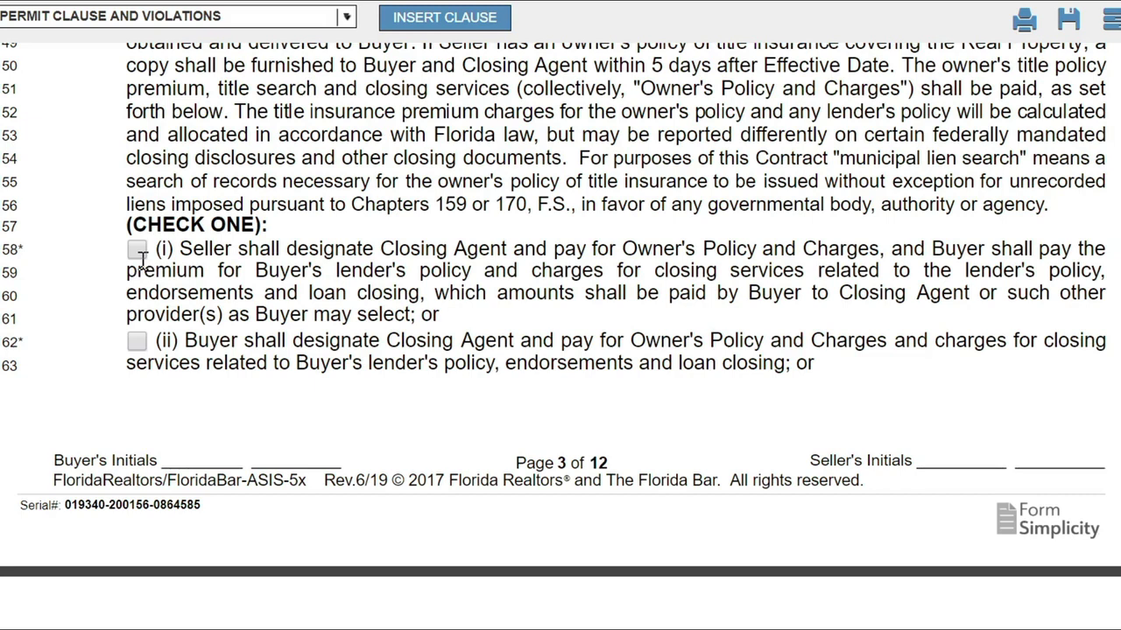
scroll(140, 254, "up", 8)
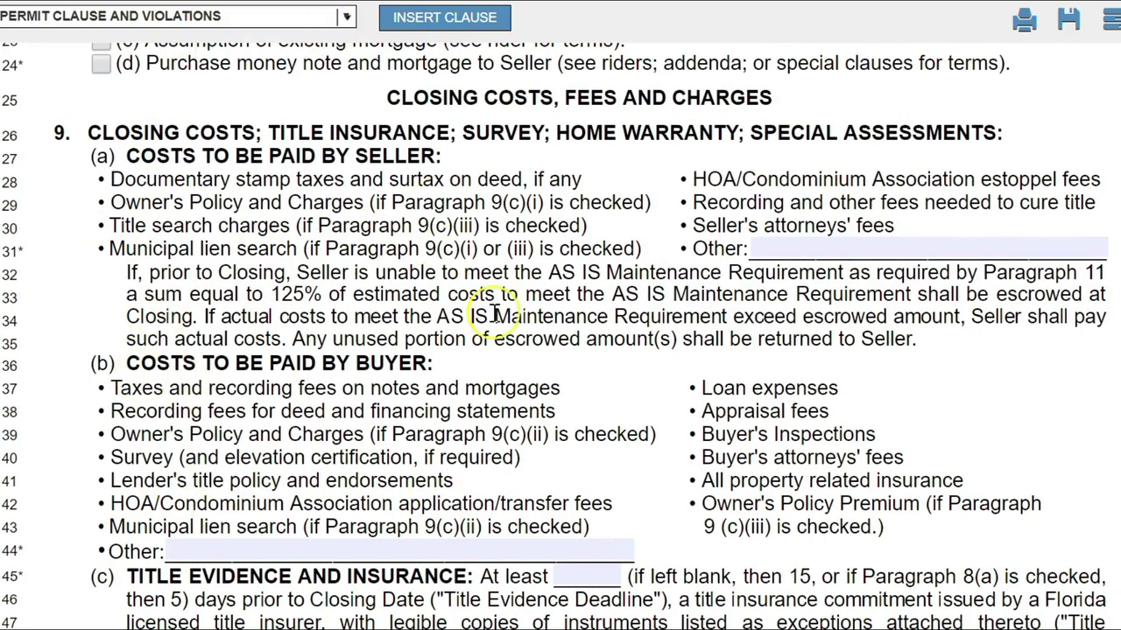
scroll(493, 312, "down", 6)
scroll(307, 364, "down", 5)
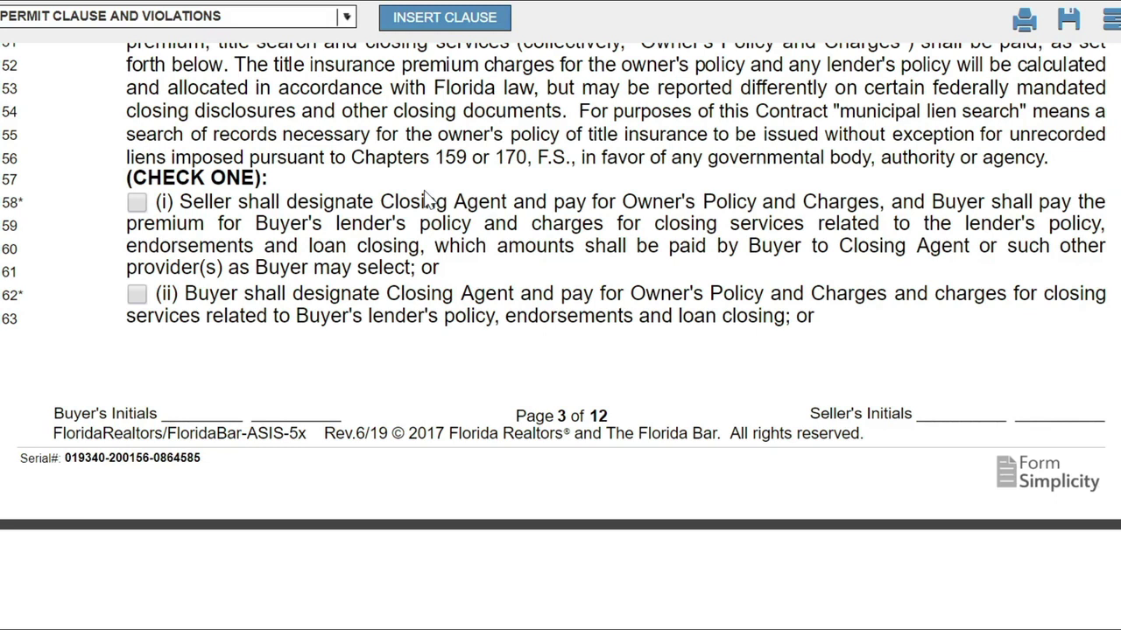
Scroll to page 4, showing 9(c)(iii) Miami-Dade/Broward Regional Provision through 9(f) Special Assessments.
scroll(429, 197, "down", 3)
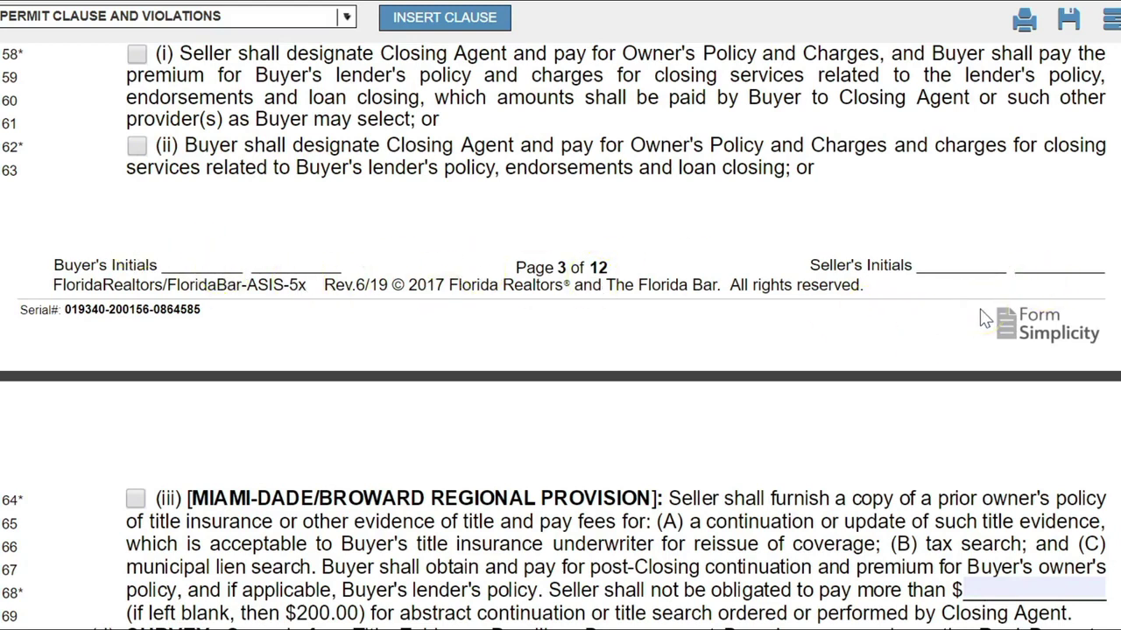
scroll(985, 319, "down", 7)
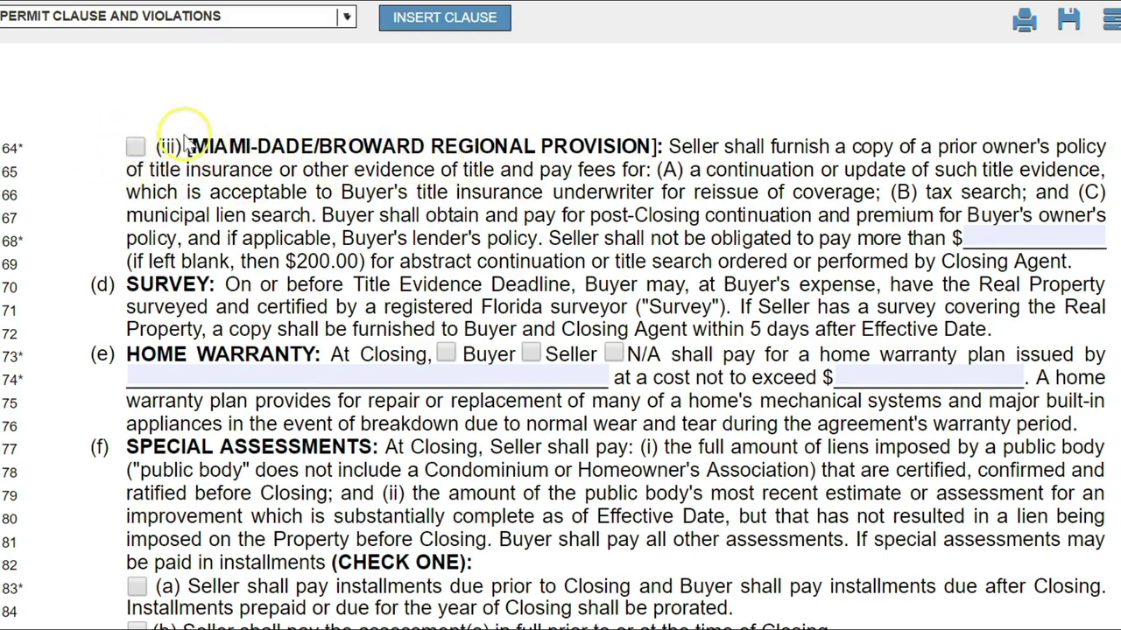
Scroll past the 9(f) Special Assessments wording to the Paragraph 10 Disclosures heading.
left_click(122, 152)
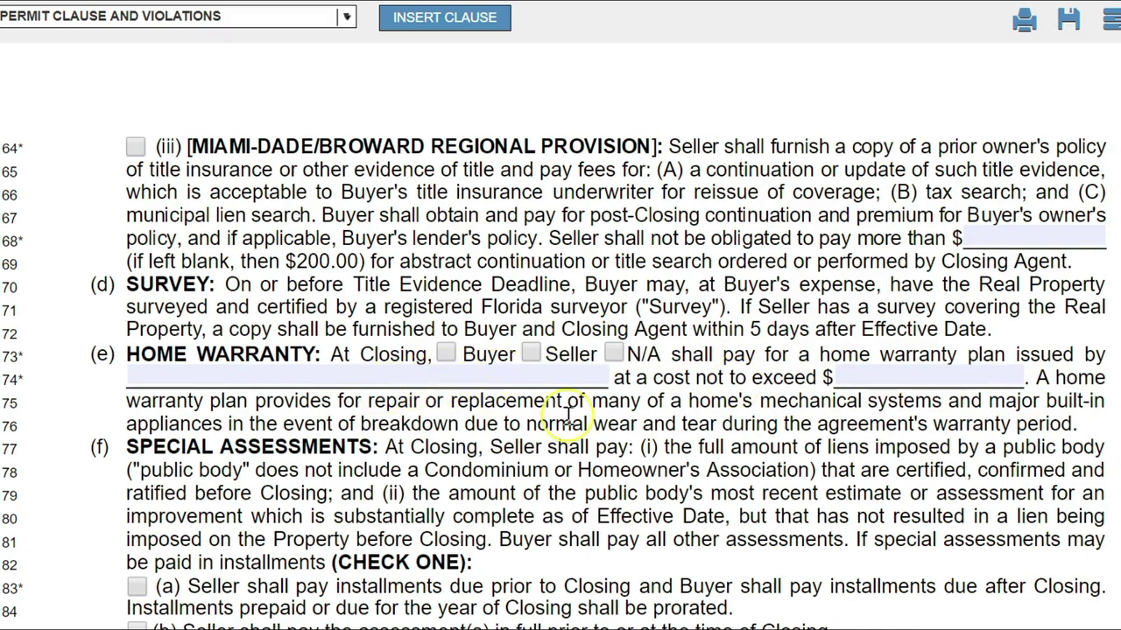
scroll(619, 445, "down", 5)
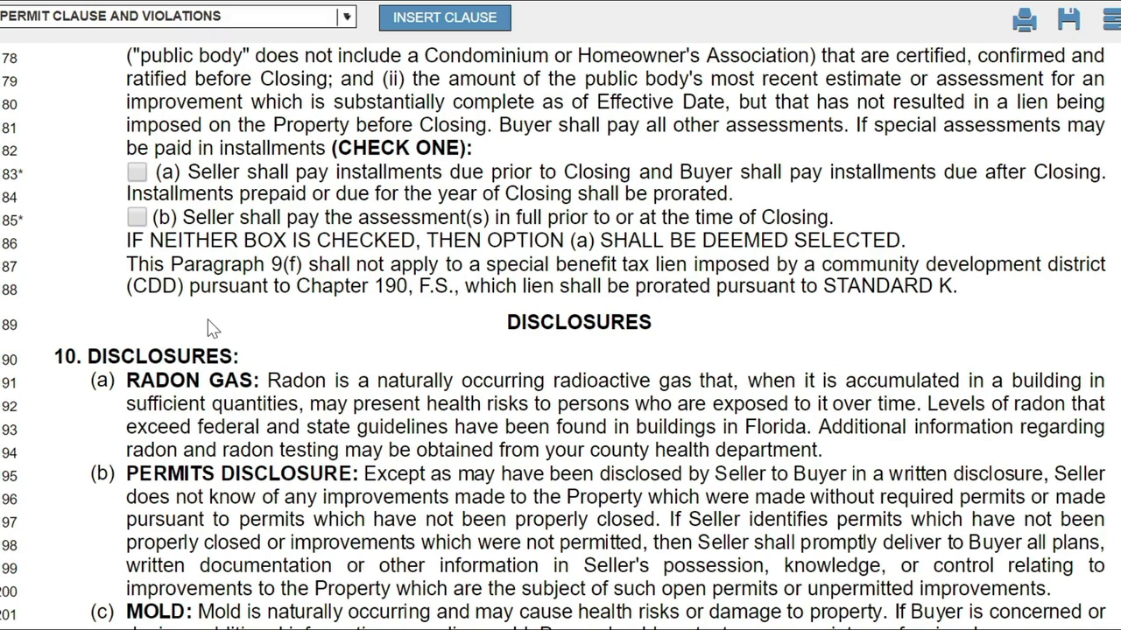
Scroll to 10(d) Flood Zone, briefly highlighting its termination wording before clearing the highlight.
scroll(211, 329, "down", 6)
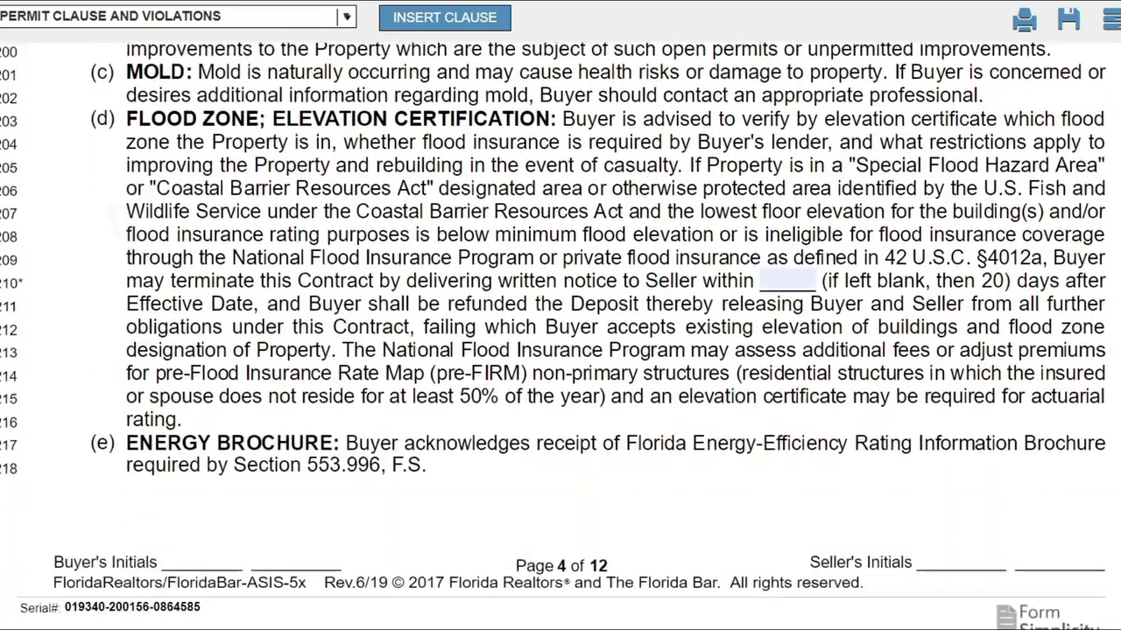
scroll(561, 336, "down", 1)
scroll(104, 230, "down", 1)
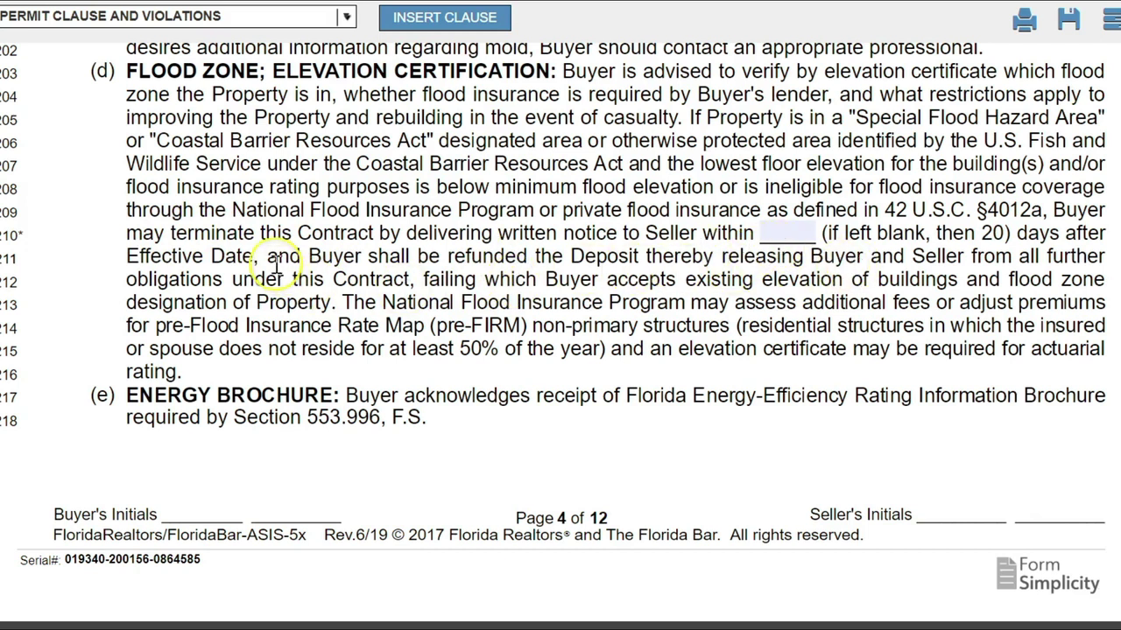
left_click_drag(260, 255, 127, 255)
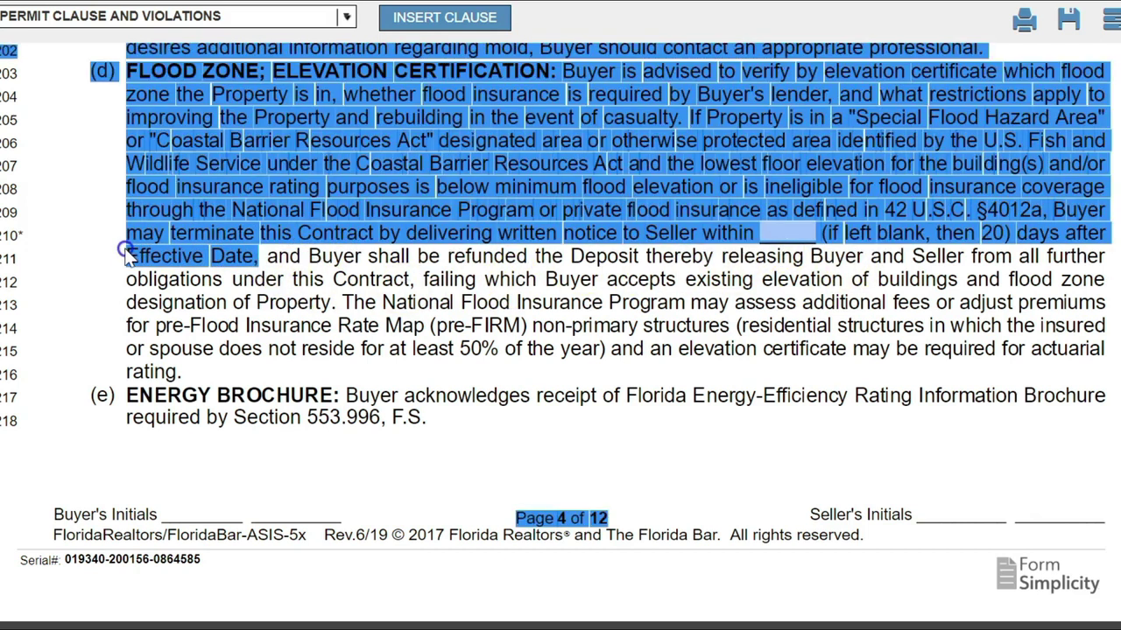
left_click(153, 255)
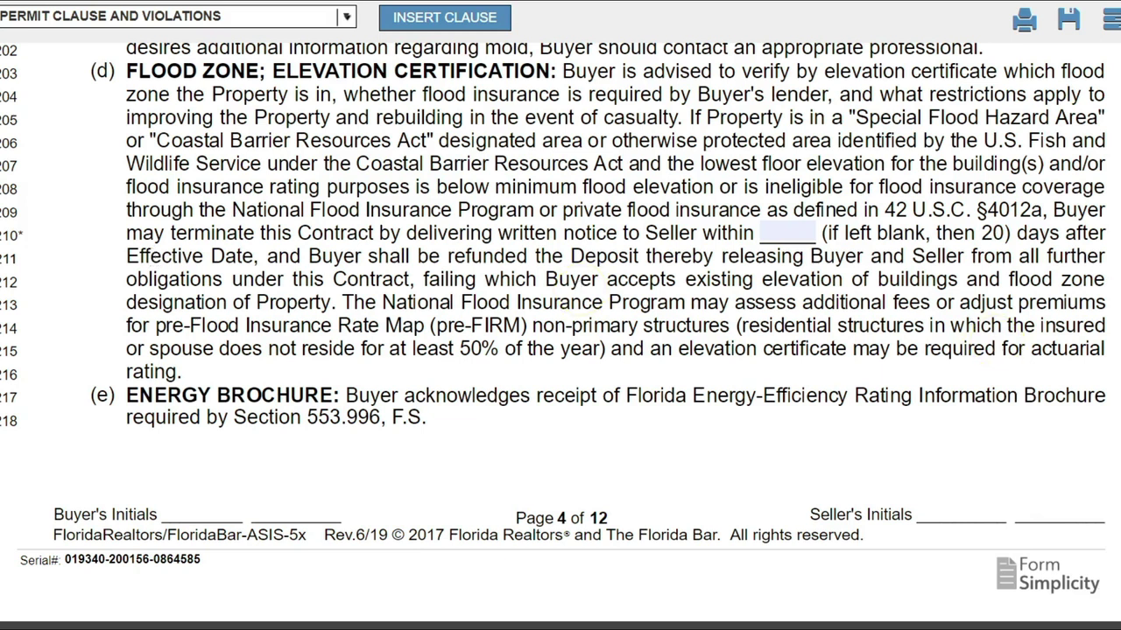
Scroll past disclosures 10(f)–(j) and paragraph 11 to paragraph 12 Property Inspection.
scroll(560, 336, "down", 3)
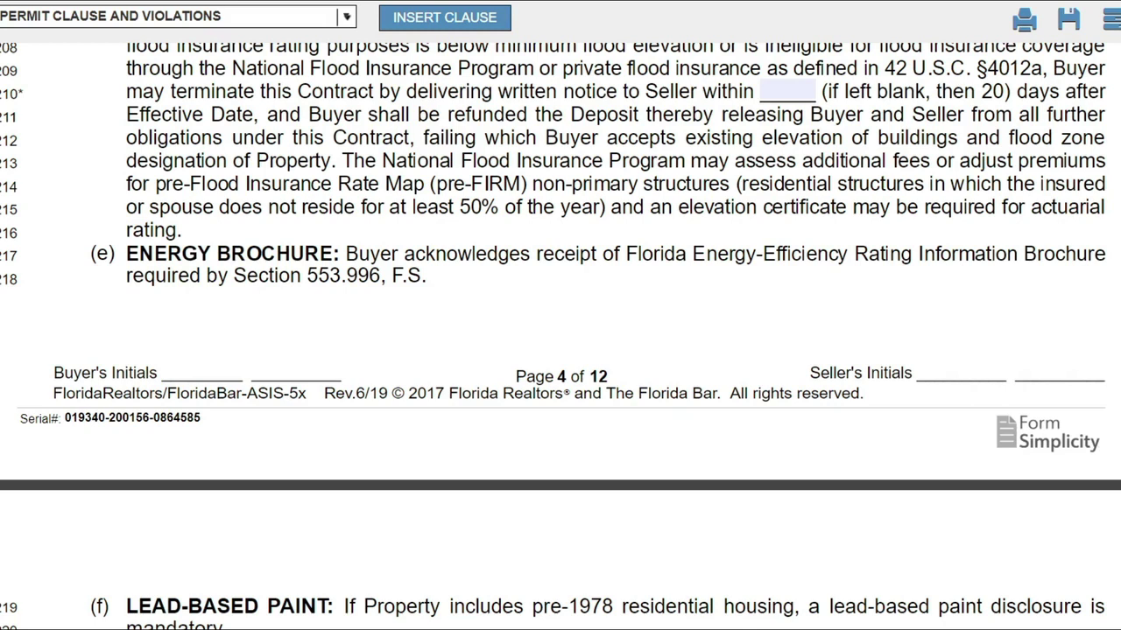
scroll(560, 351, "down", 3)
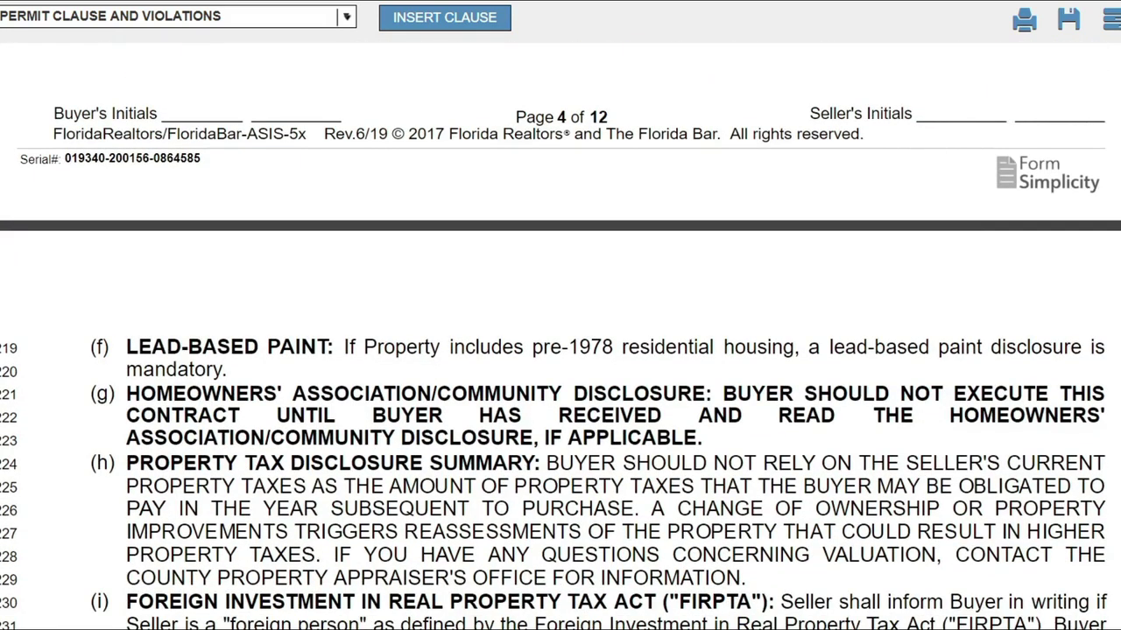
scroll(560, 350, "down", 4)
scroll(560, 350, "down", 6)
scroll(560, 350, "down", 1)
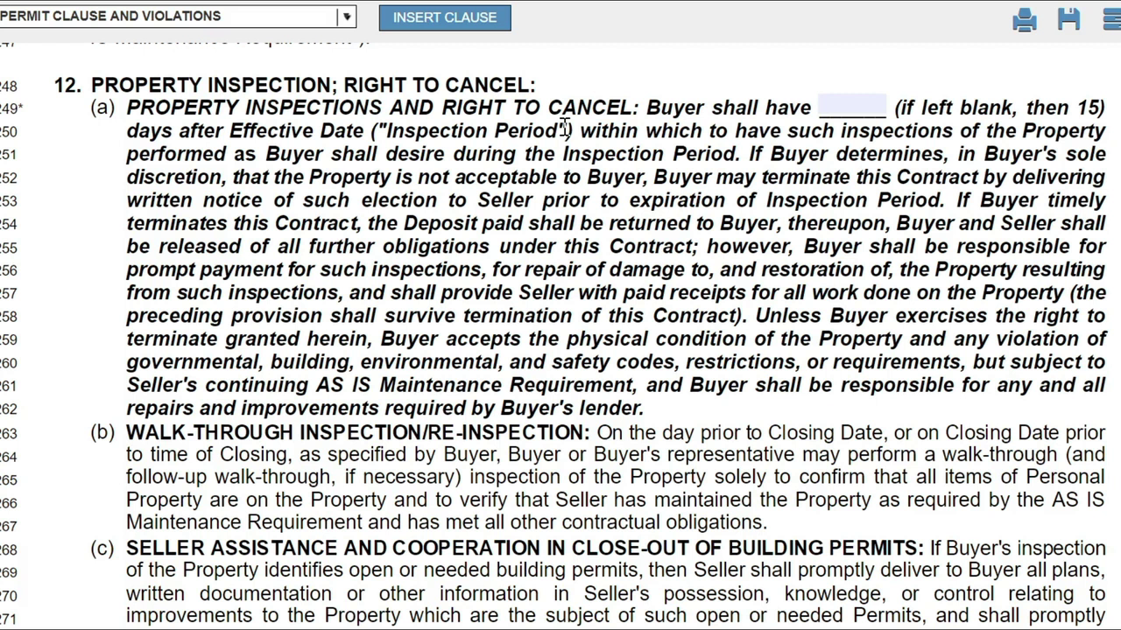
Enter 10 in the paragraph 12(a) inspection-period blank after 'Buyer shall have'.
key("Tab")
type("10")
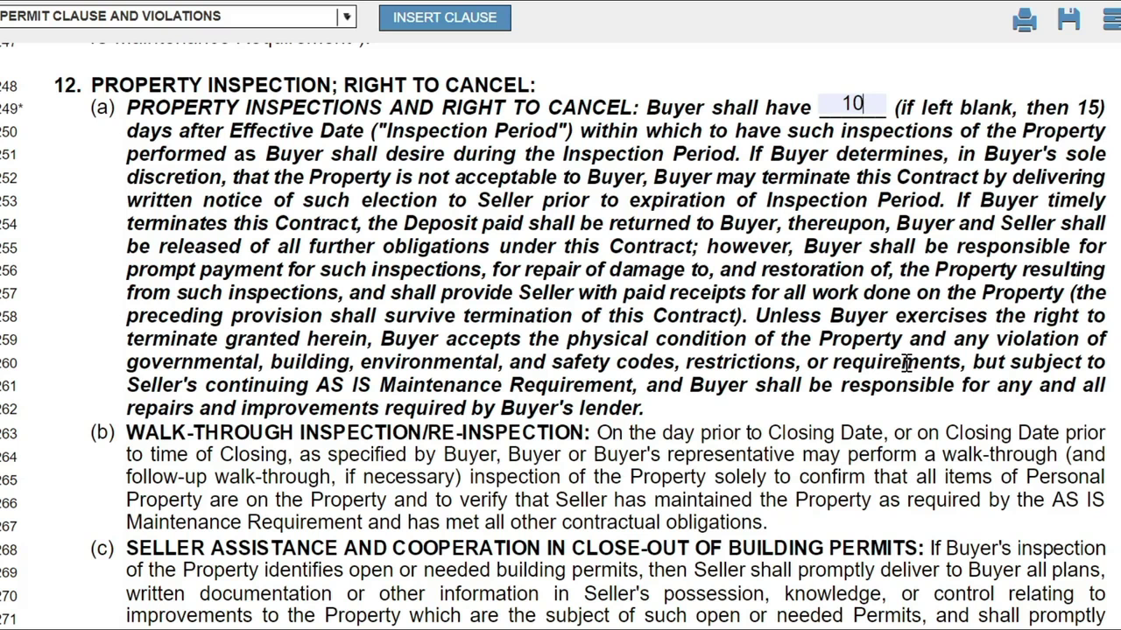
Select the phrase 'any violation of' on line 259 of paragraph 12(a).
left_click_drag(948, 340, 1105, 337)
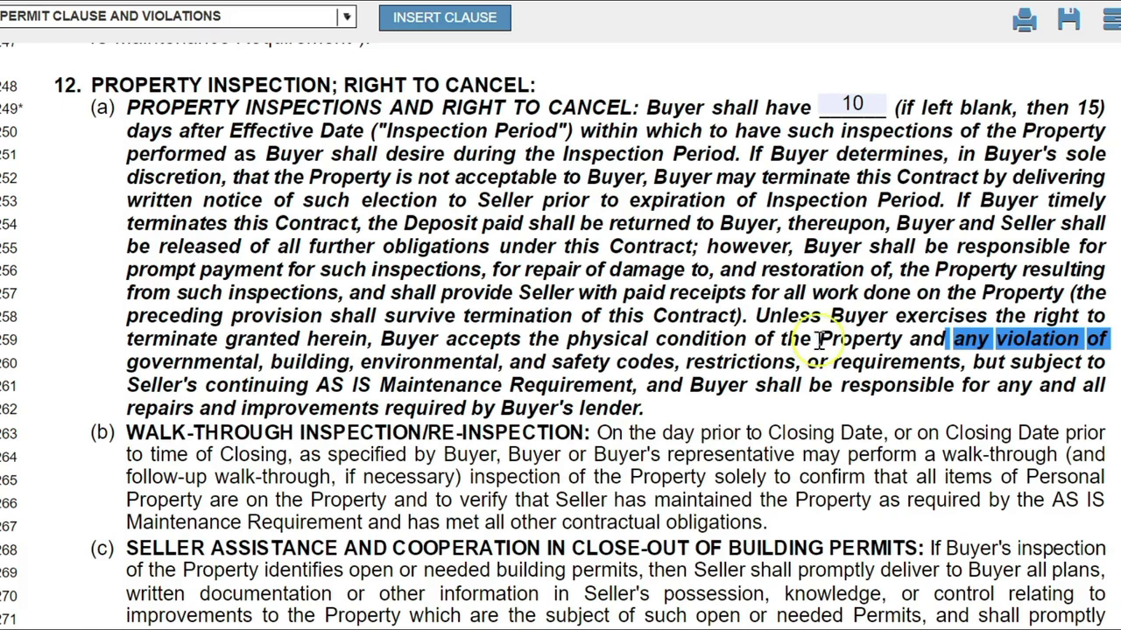
left_click(949, 339)
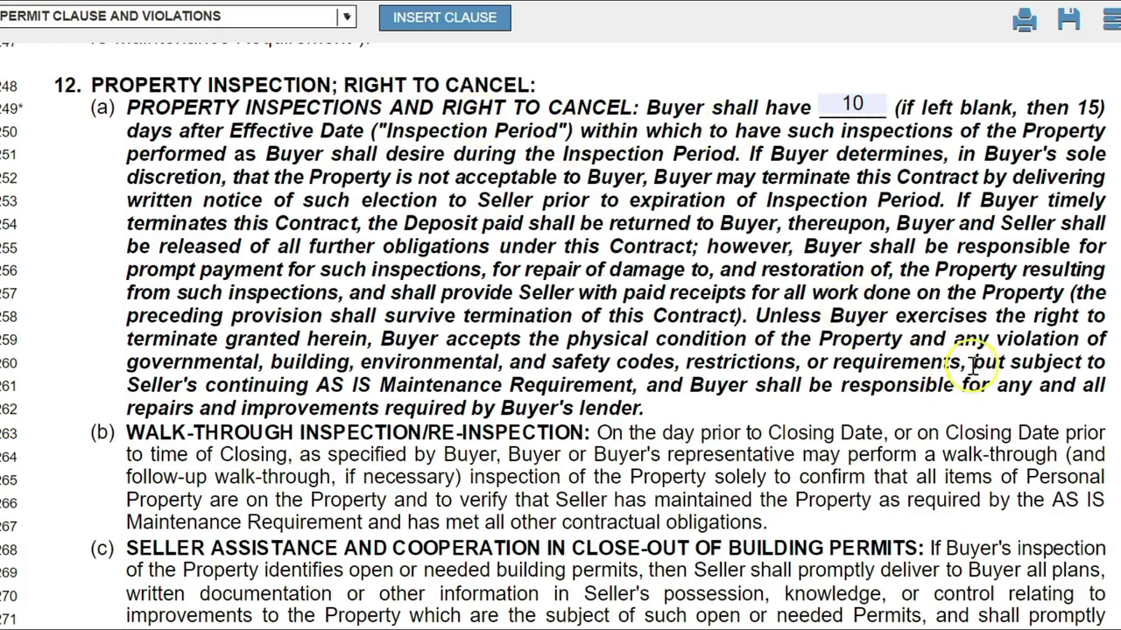
left_click_drag(932, 339, 640, 368)
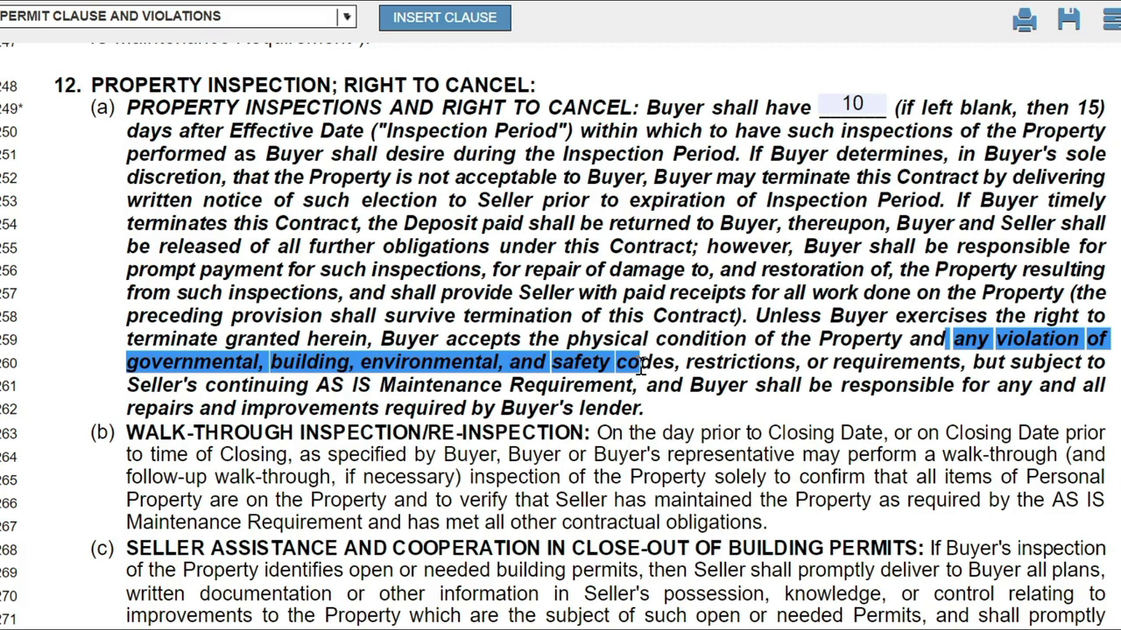
left_click(640, 368)
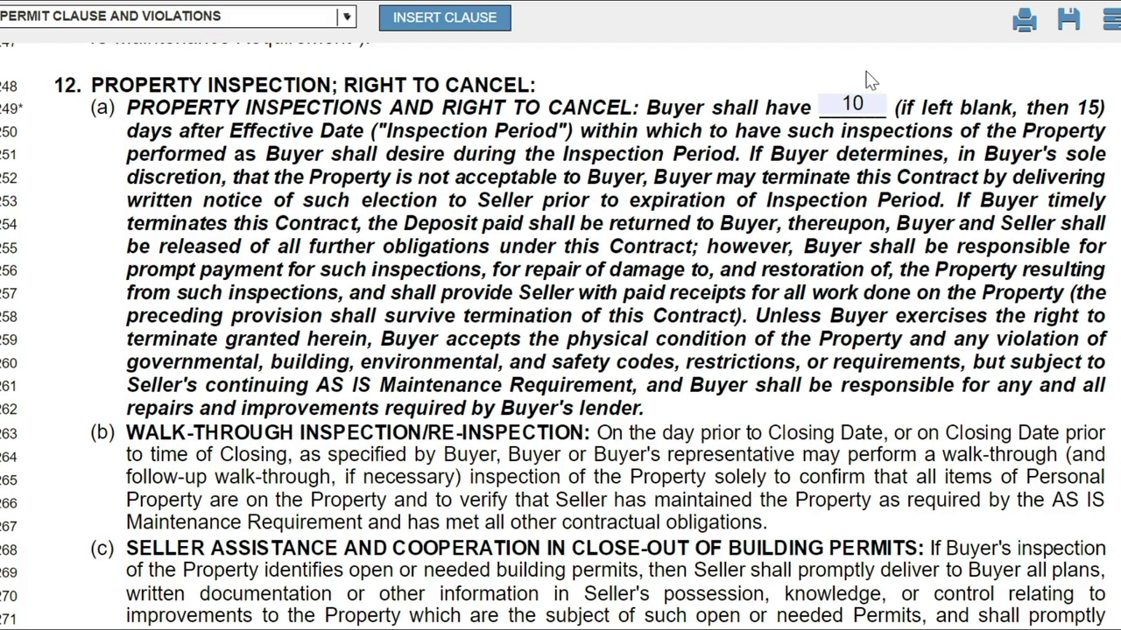
scroll(869, 80, "down", 5)
scroll(869, 79, "up", 5)
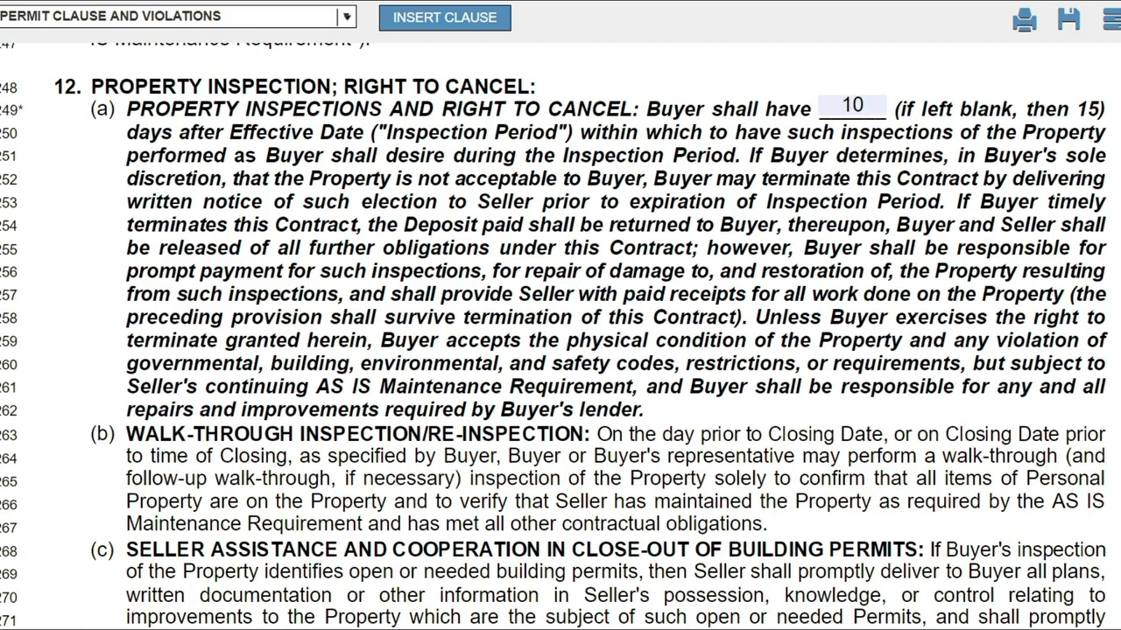
Scroll from paragraph 12 down to paragraphs 15(b)–17 on page 7.
scroll(560, 350, "down", 5)
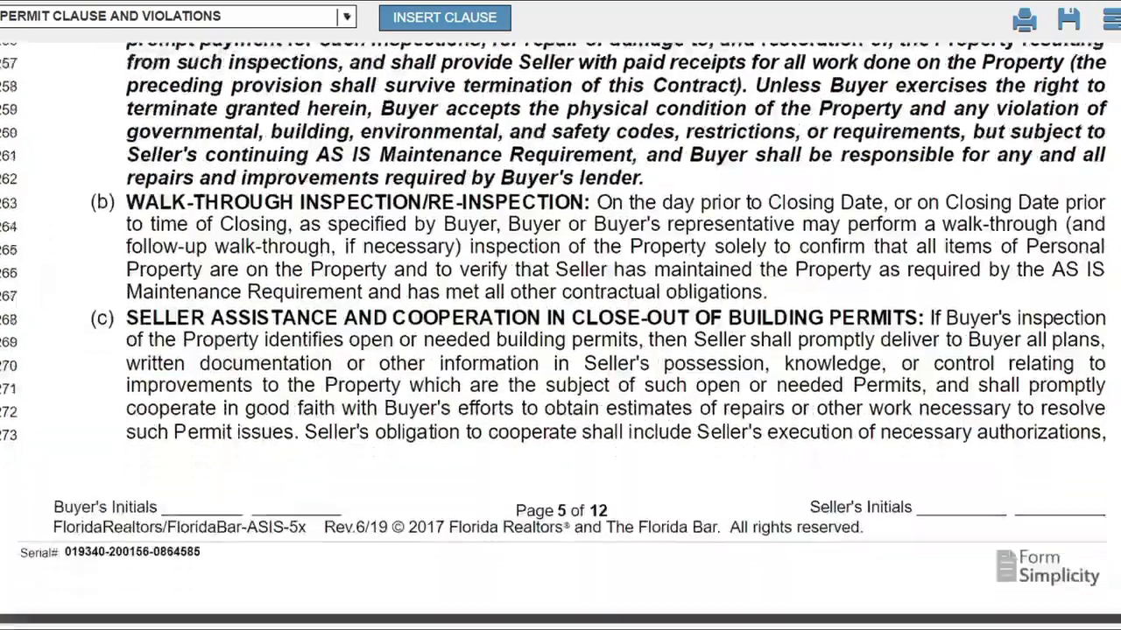
scroll(560, 350, "down", 12)
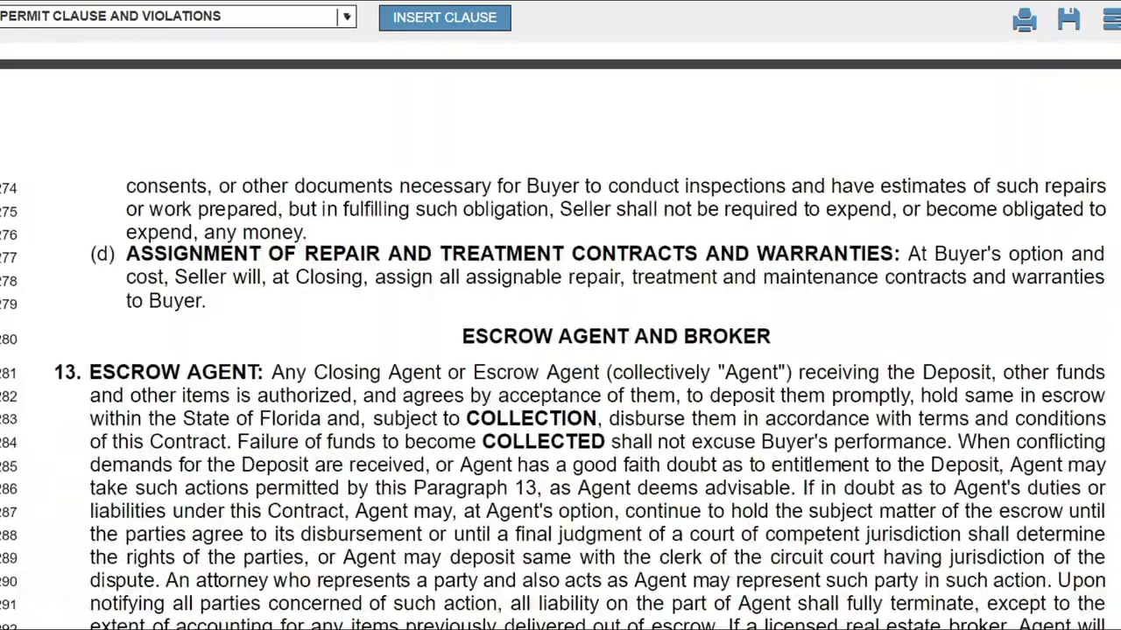
scroll(560, 351, "down", 7)
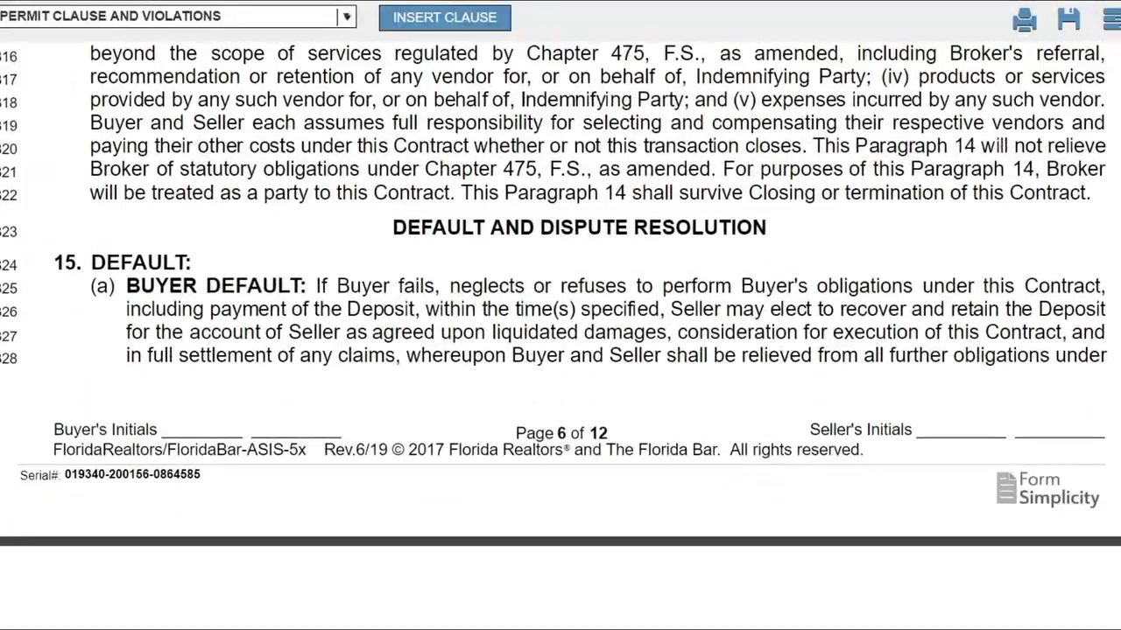
scroll(560, 350, "down", 5)
scroll(561, 350, "up", 2)
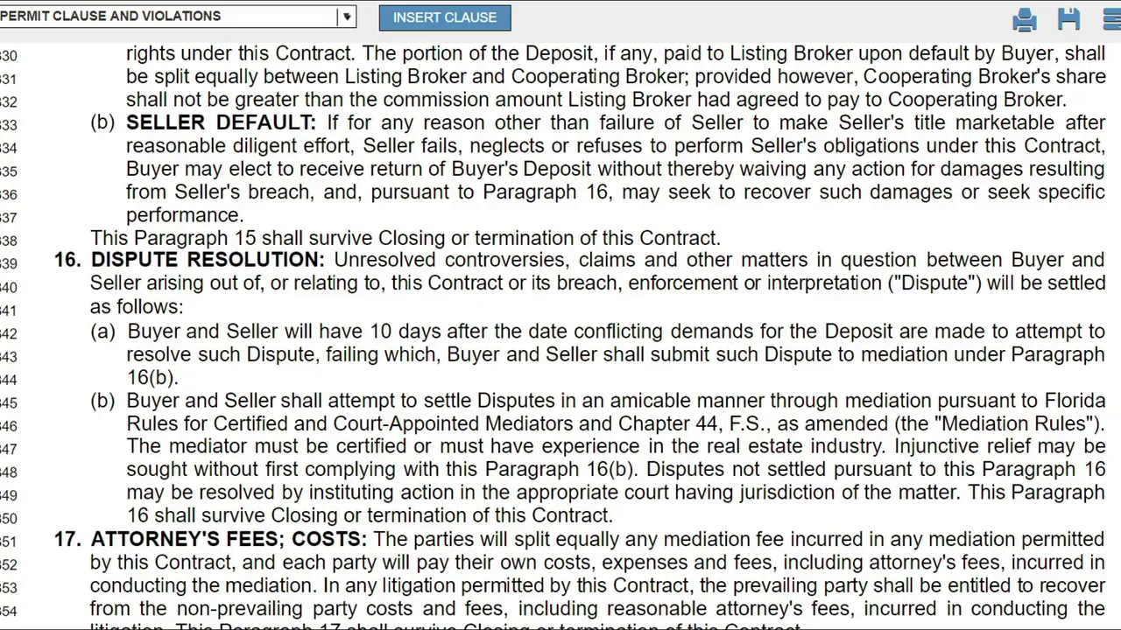
Scroll through the Standards to section V on page 10 and select the word FIRPTA.
scroll(560, 335, "down", 10)
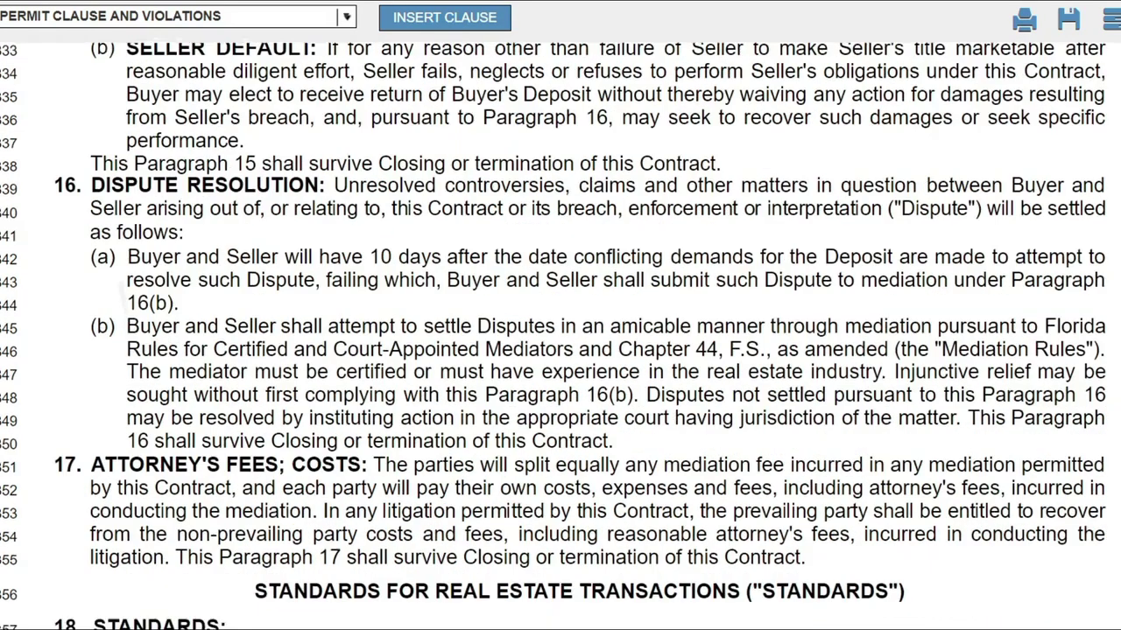
scroll(561, 335, "down", 10)
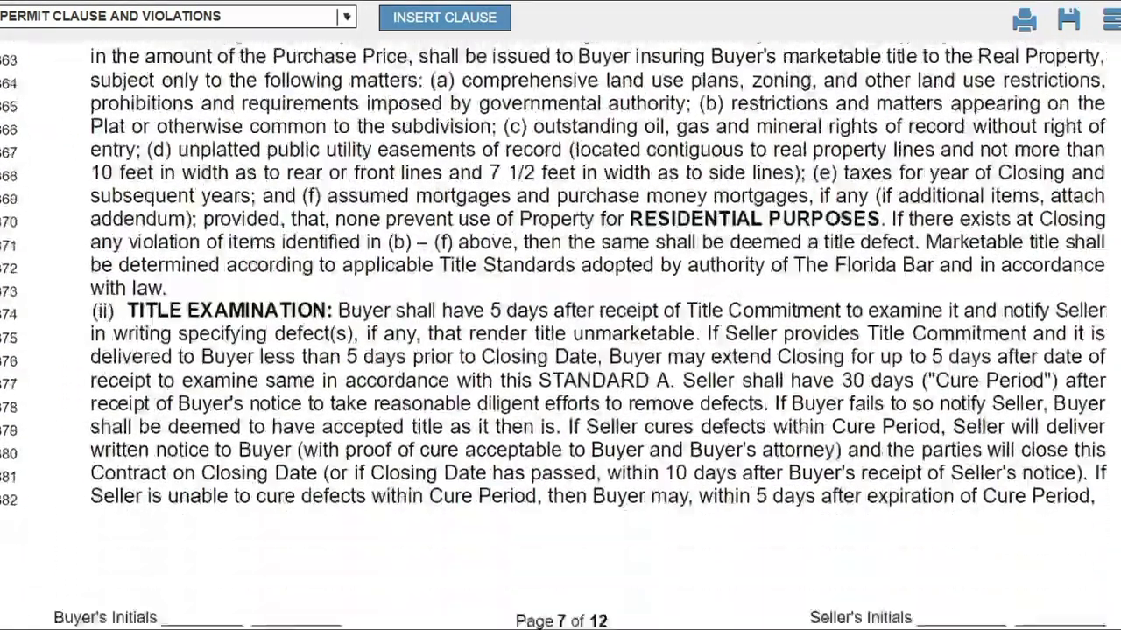
scroll(560, 335, "down", 10)
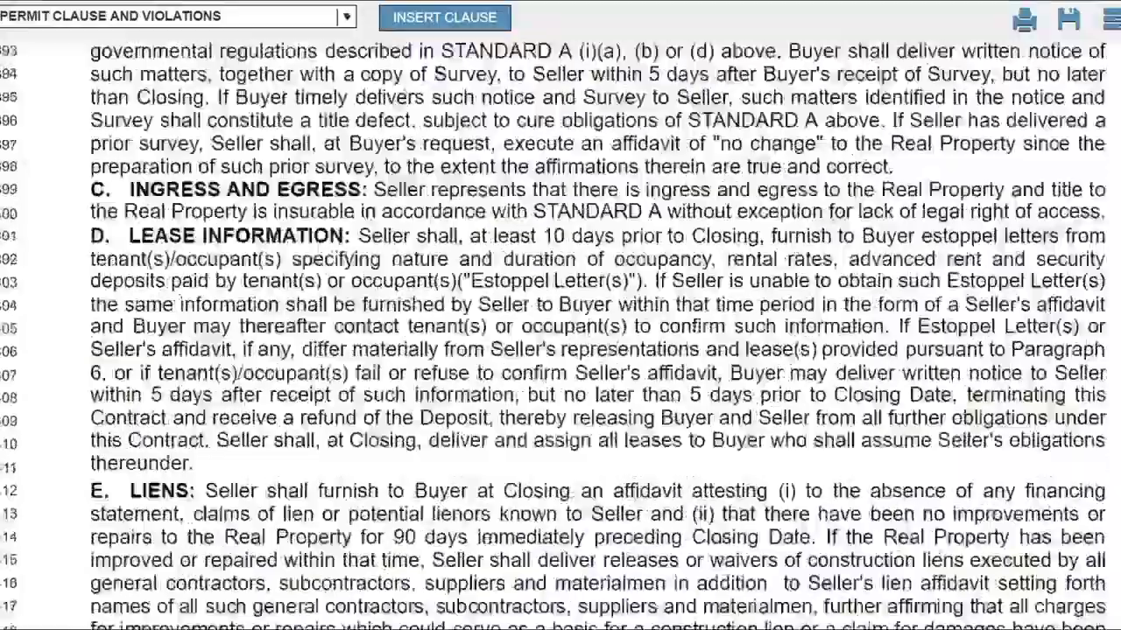
scroll(560, 335, "down", 10)
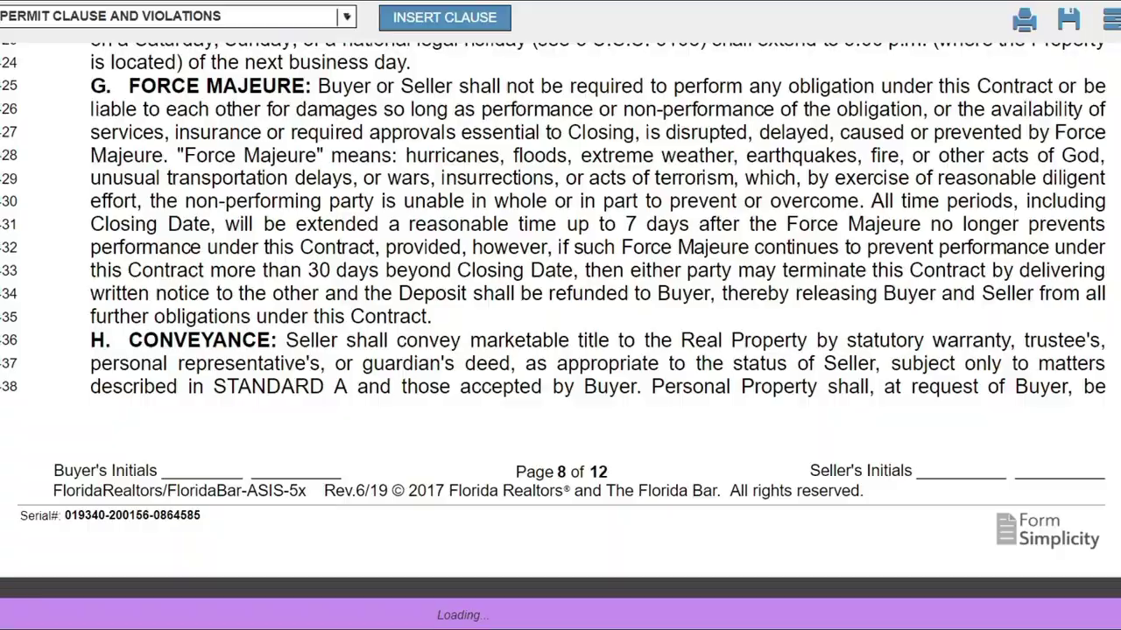
scroll(560, 335, "down", 10)
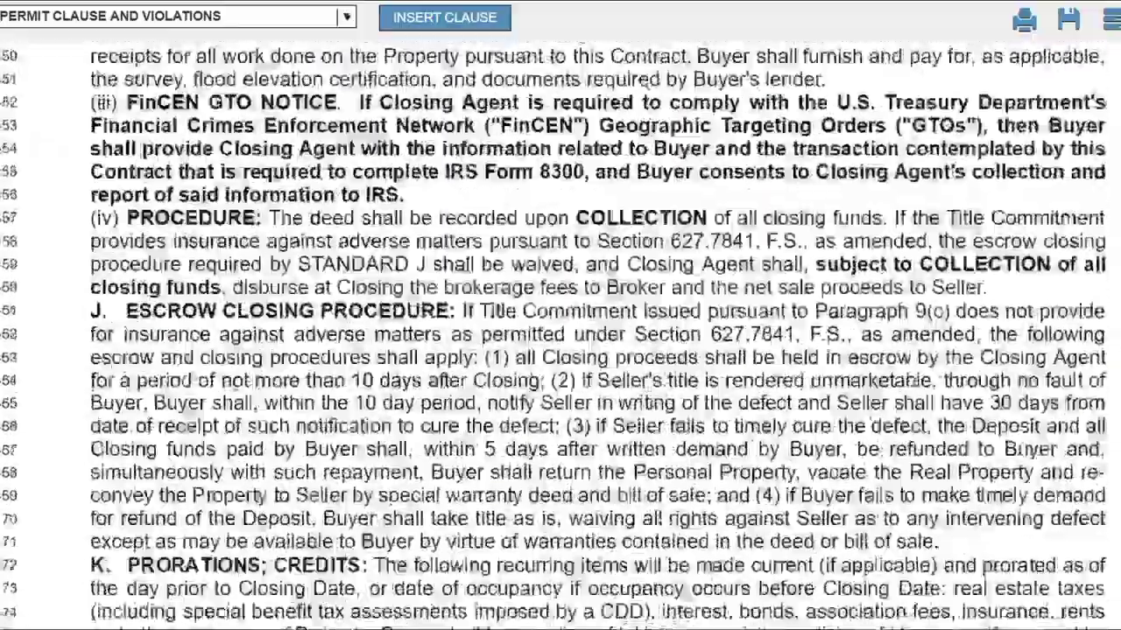
scroll(560, 335, "down", 3)
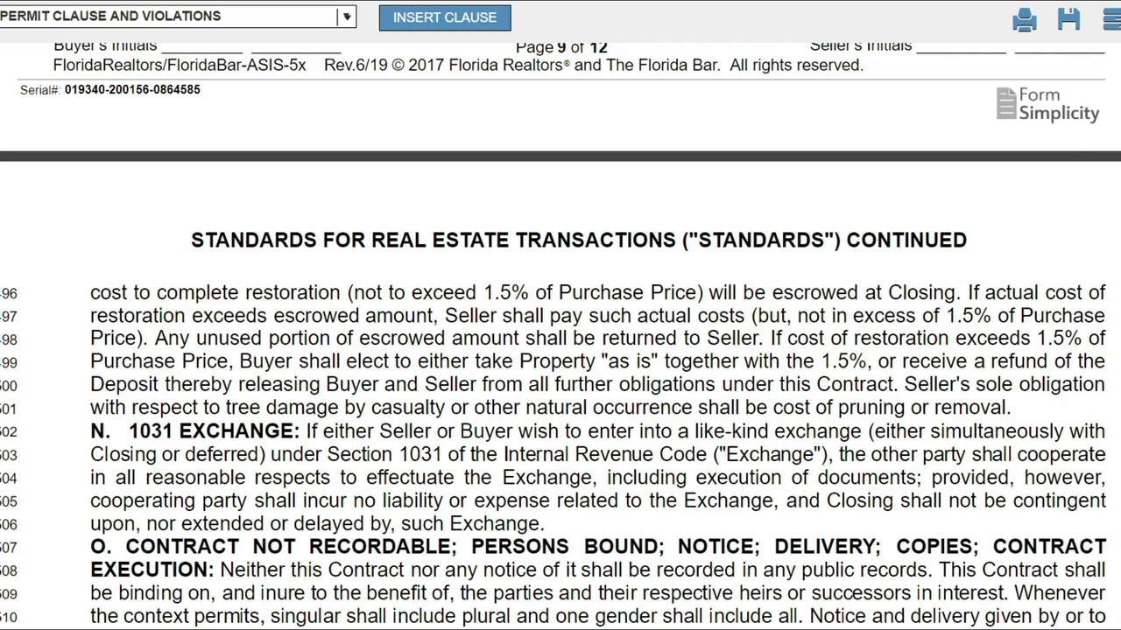
scroll(560, 350, "down", 3)
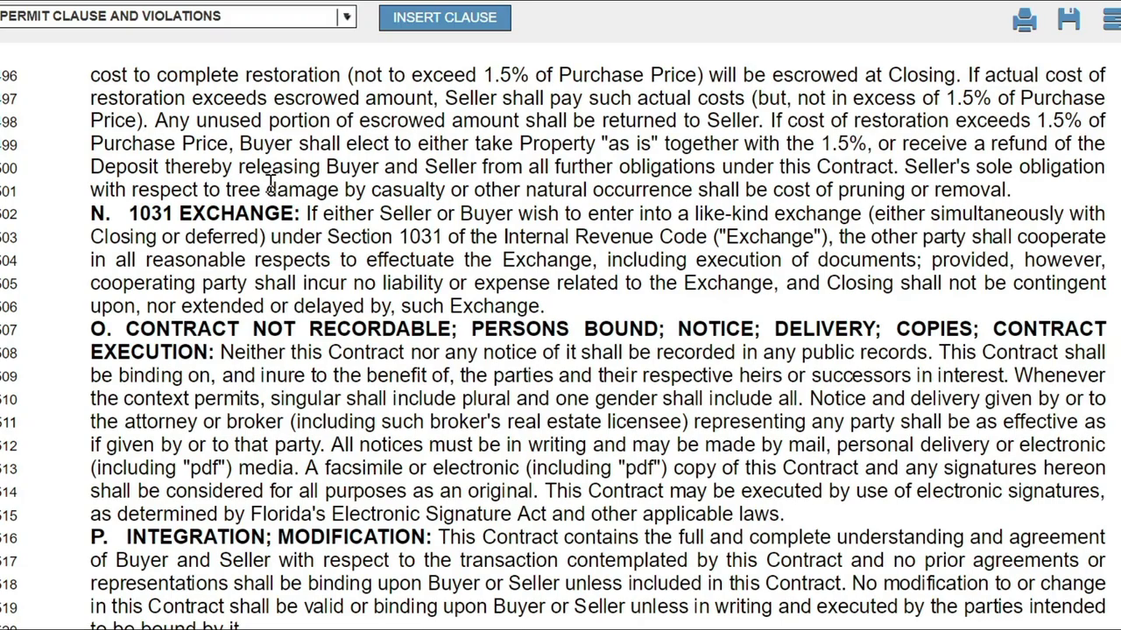
scroll(271, 185, "down", 6)
scroll(561, 336, "down", 2)
scroll(561, 336, "down", 3)
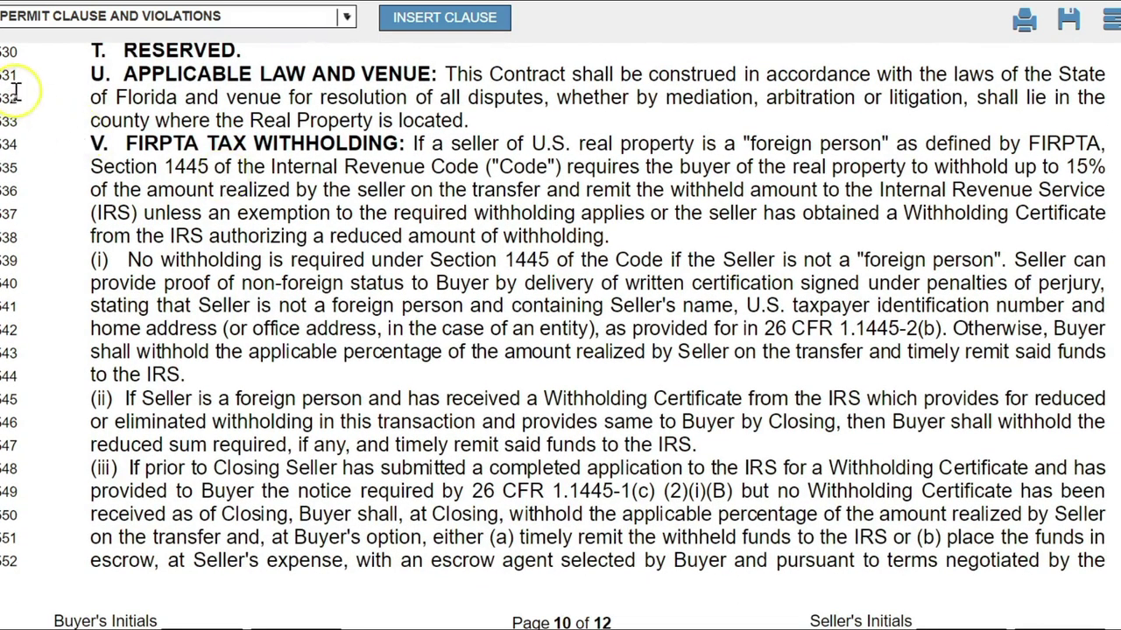
left_click_drag(200, 144, 127, 147)
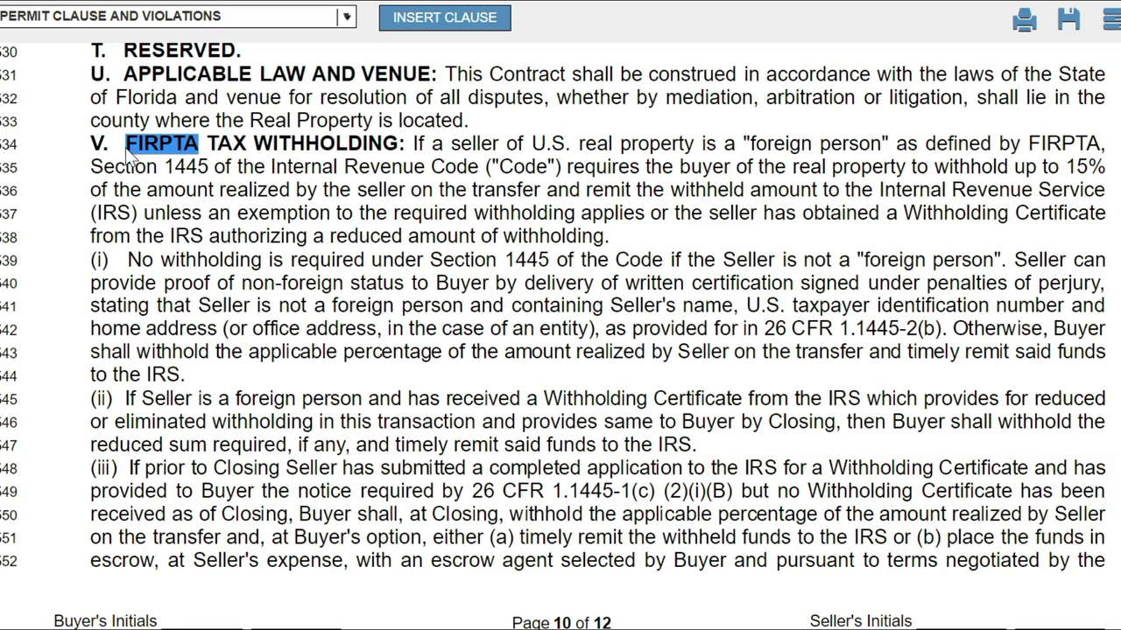
left_click(125, 147)
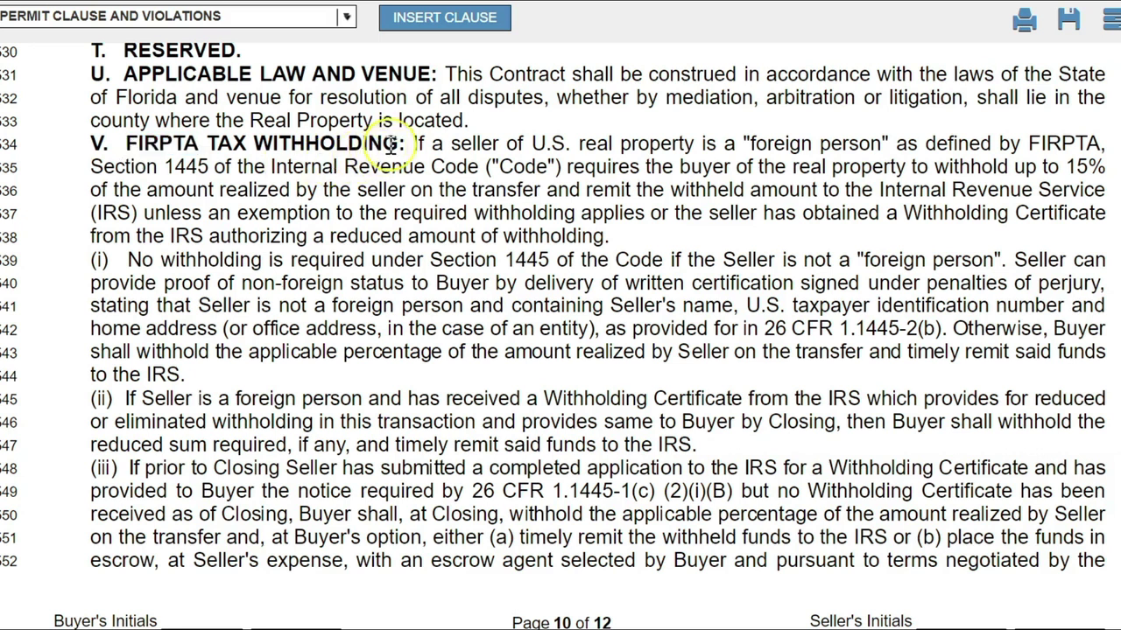
left_click_drag(398, 145, 125, 147)
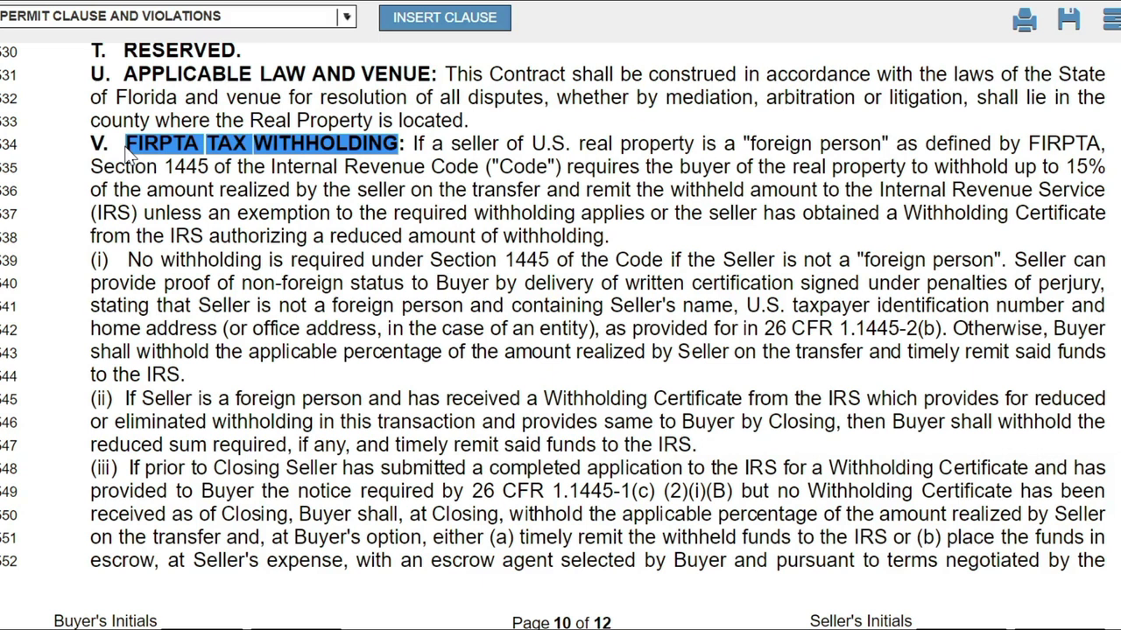
left_click(127, 150)
left_click_drag(125, 144, 128, 149)
left_click(215, 143)
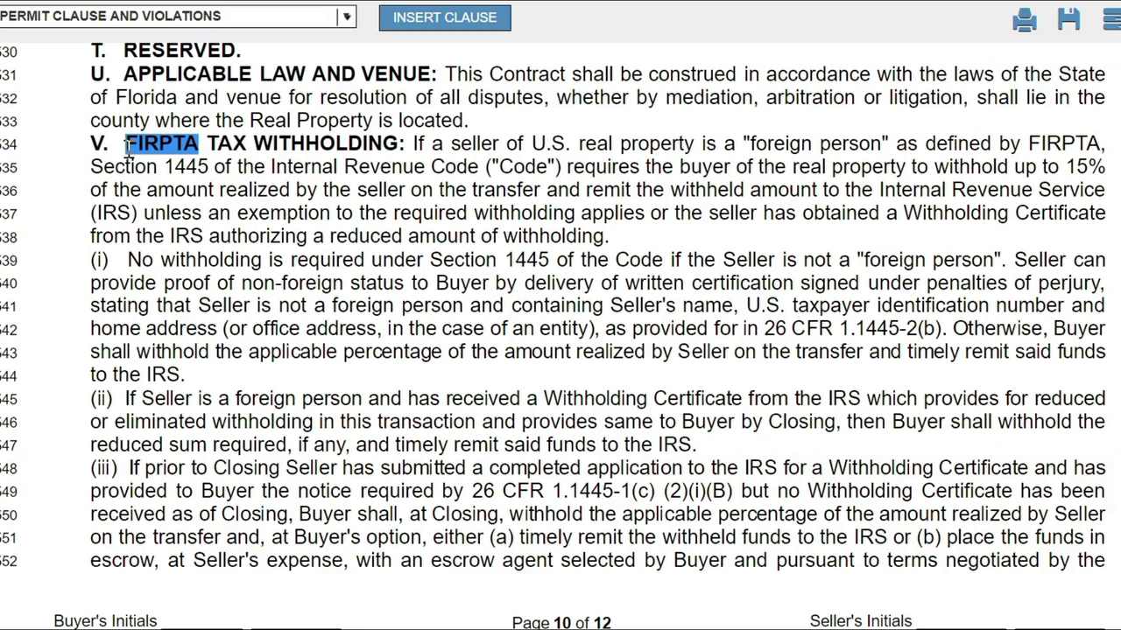
left_click_drag(127, 147, 133, 145)
Scroll past the page break to the paragraph 19 Addenda checkbox list.
scroll(133, 146, "down", 5)
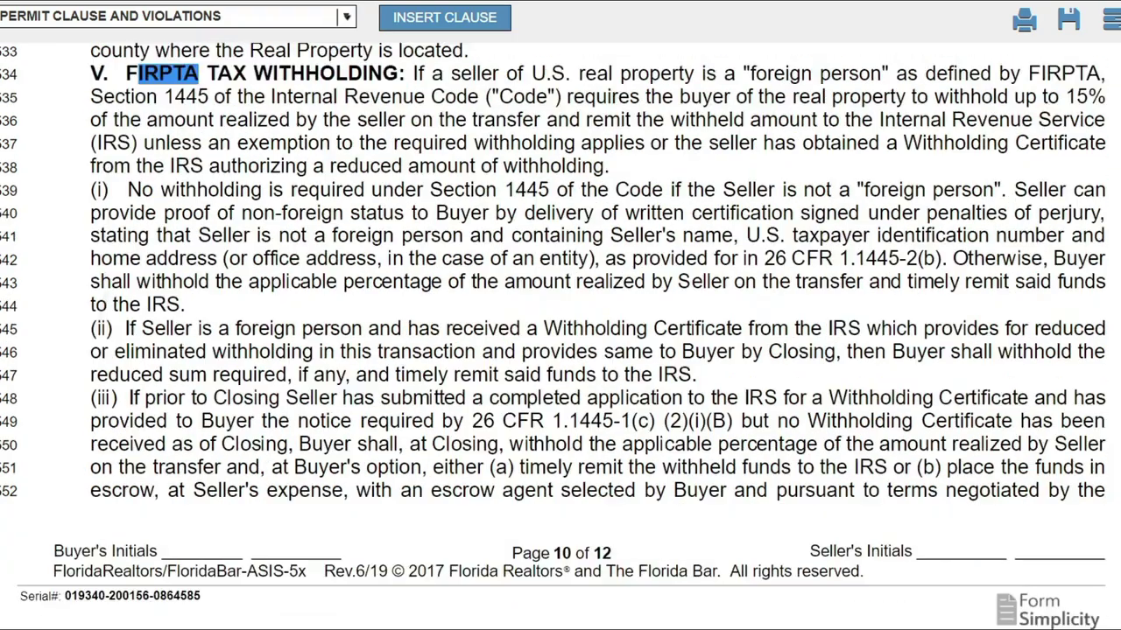
scroll(560, 332, "down", 6)
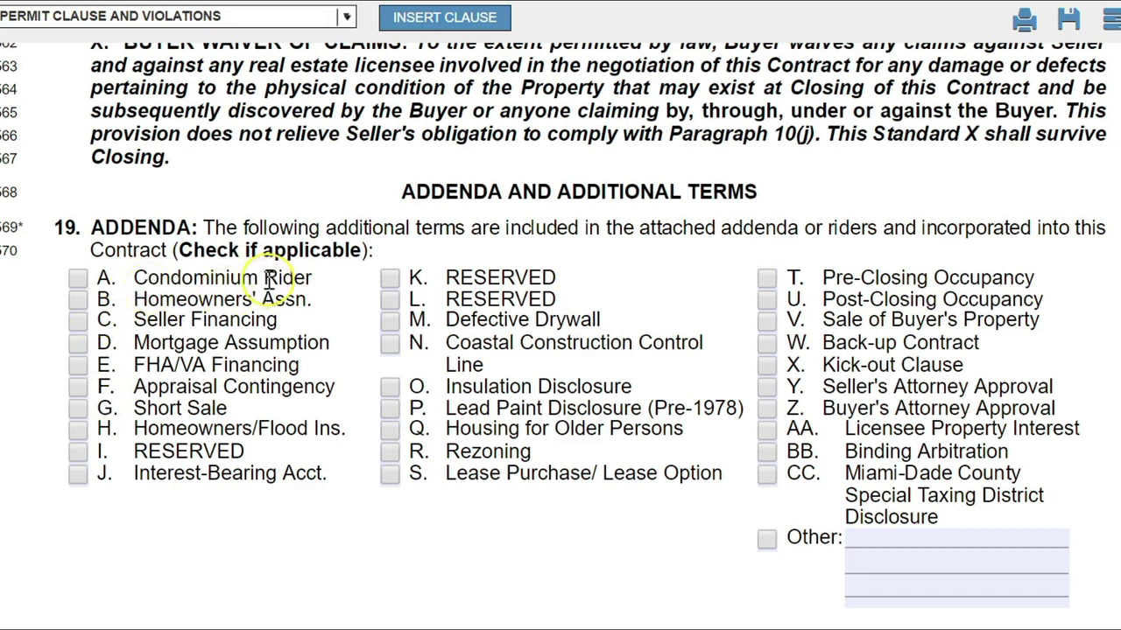
left_click_drag(312, 278, 131, 281)
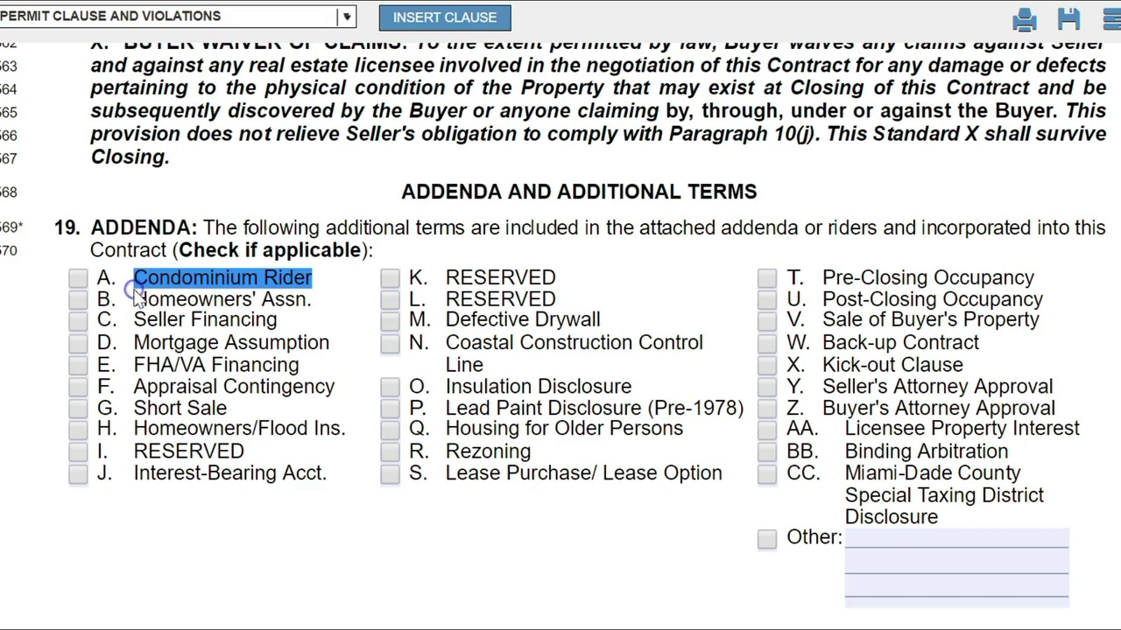
left_click(131, 282)
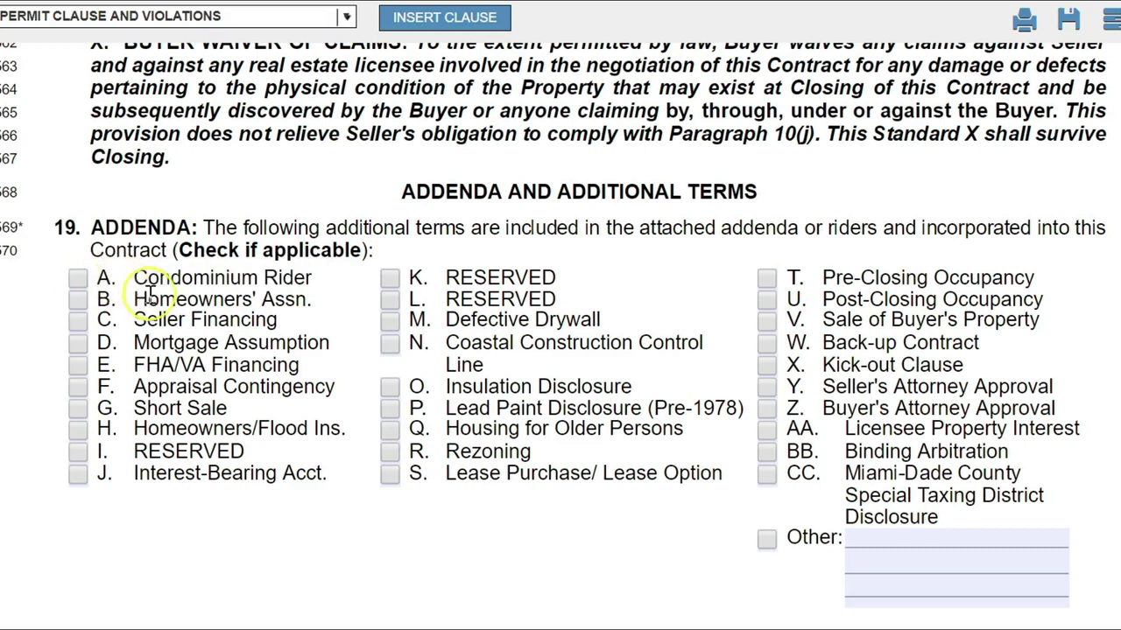
left_click_drag(313, 299, 143, 299)
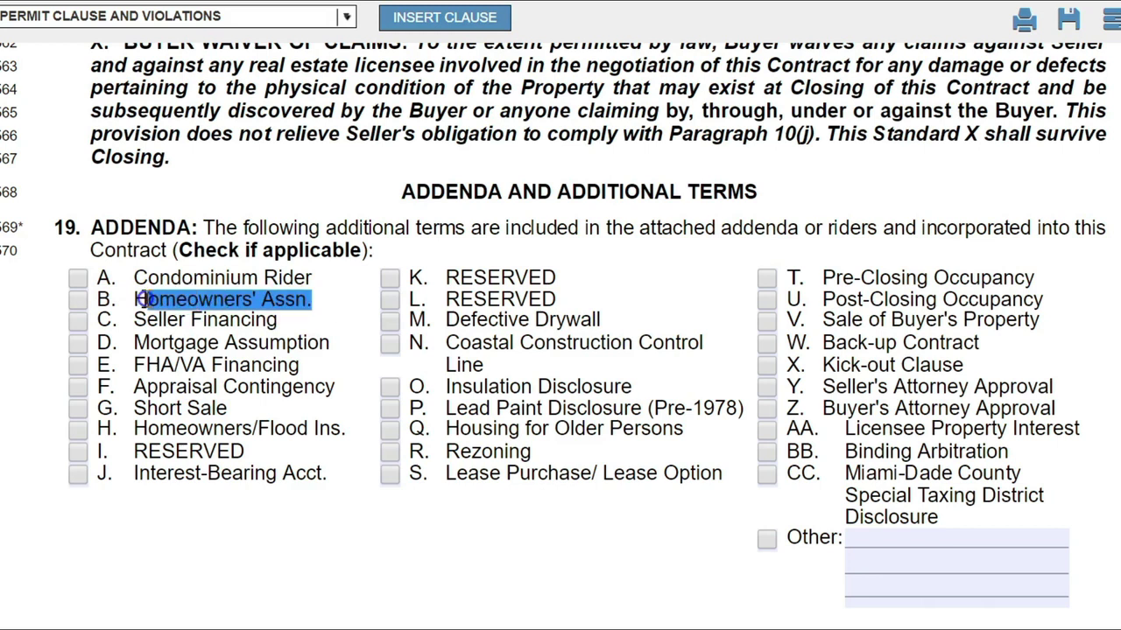
left_click(143, 298)
left_click(78, 300)
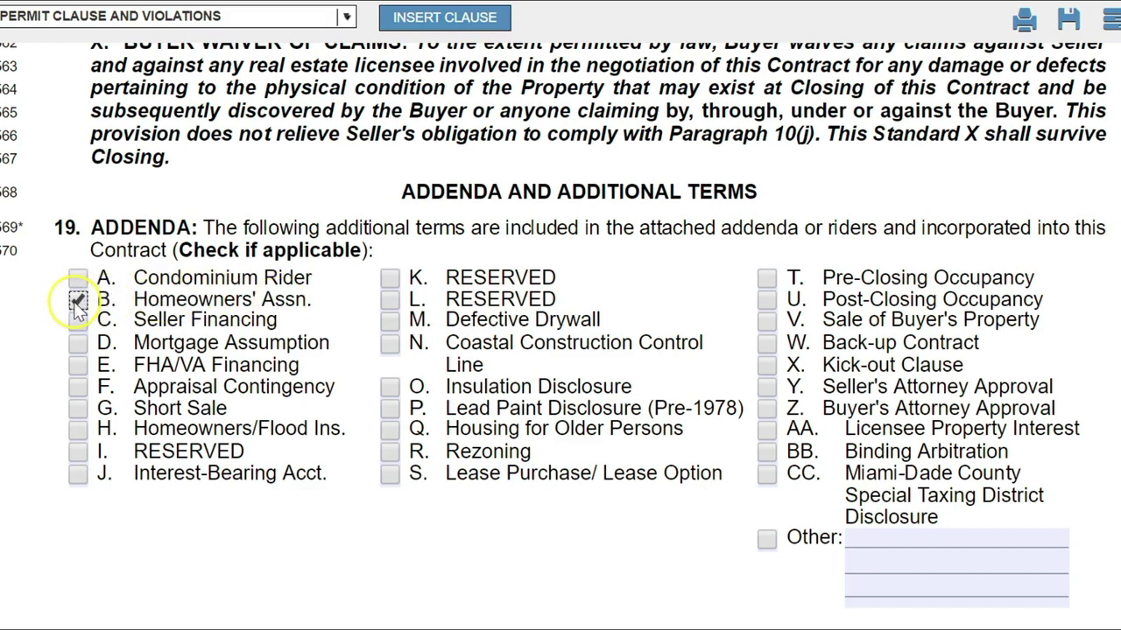
left_click(102, 308)
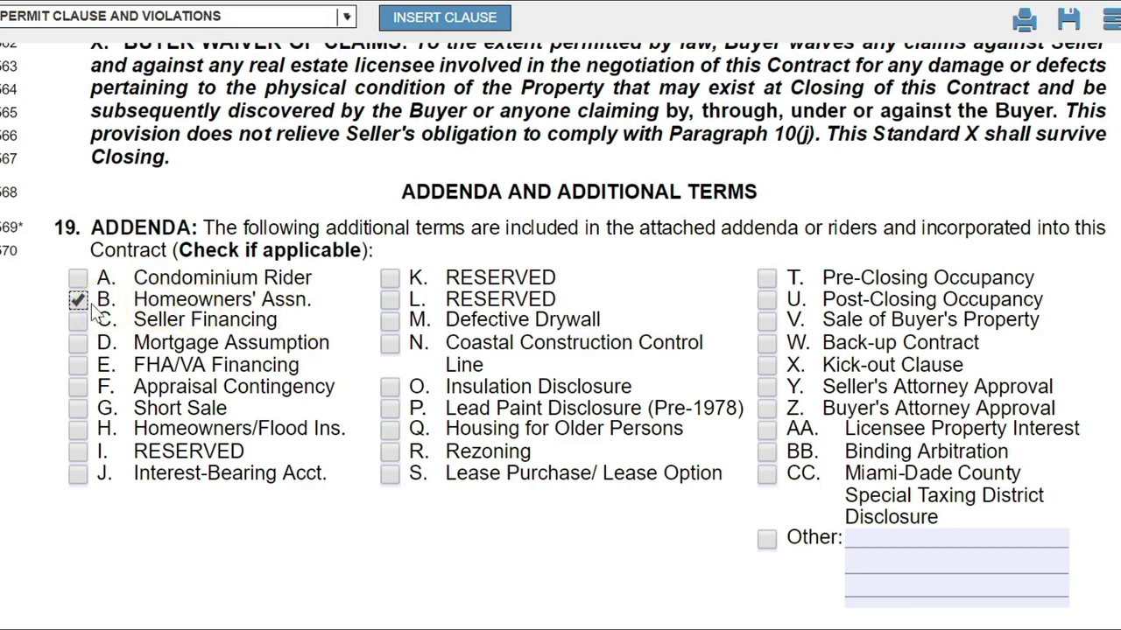
left_click(77, 390)
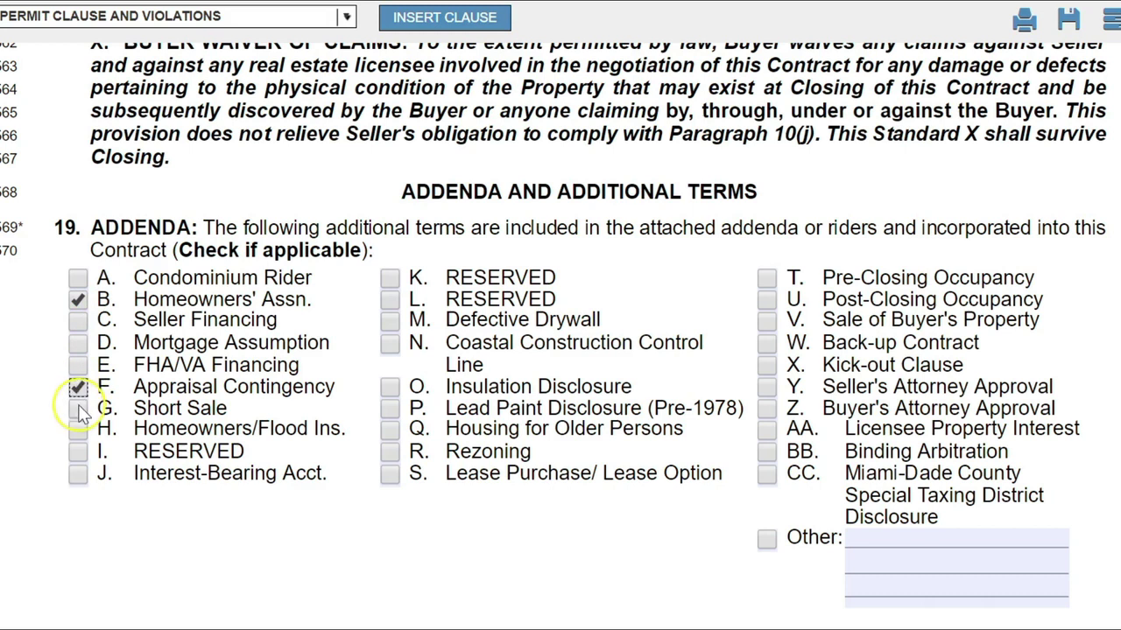
left_click(78, 408)
left_click(78, 388)
left_click(78, 408)
left_click(79, 299)
left_click(75, 409)
left_click(75, 409)
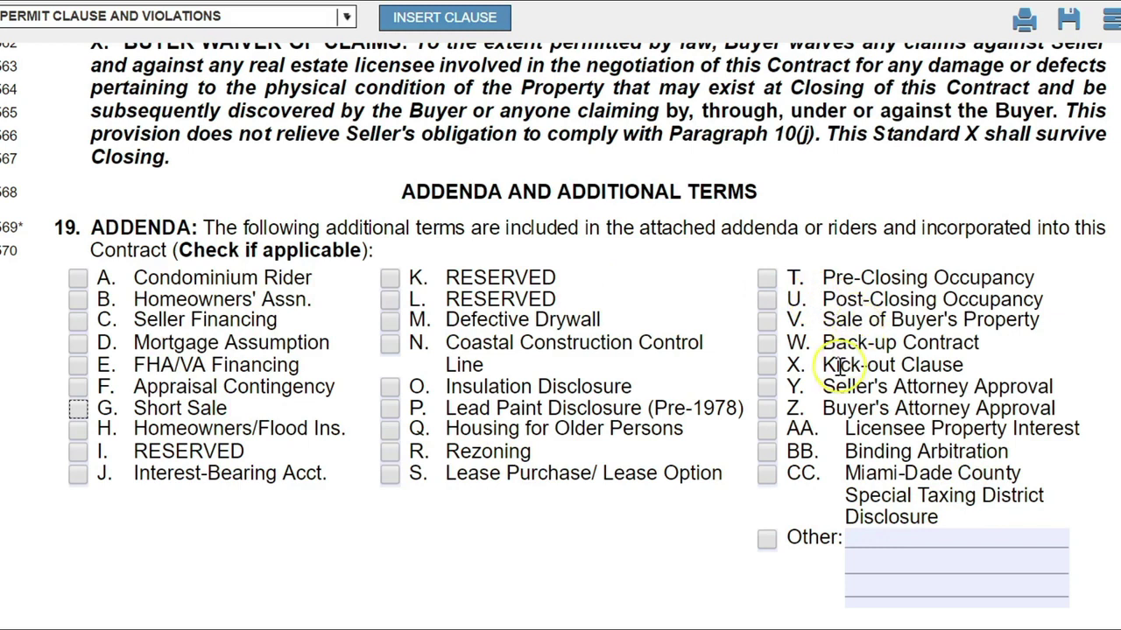
left_click(767, 540)
left_click(849, 541)
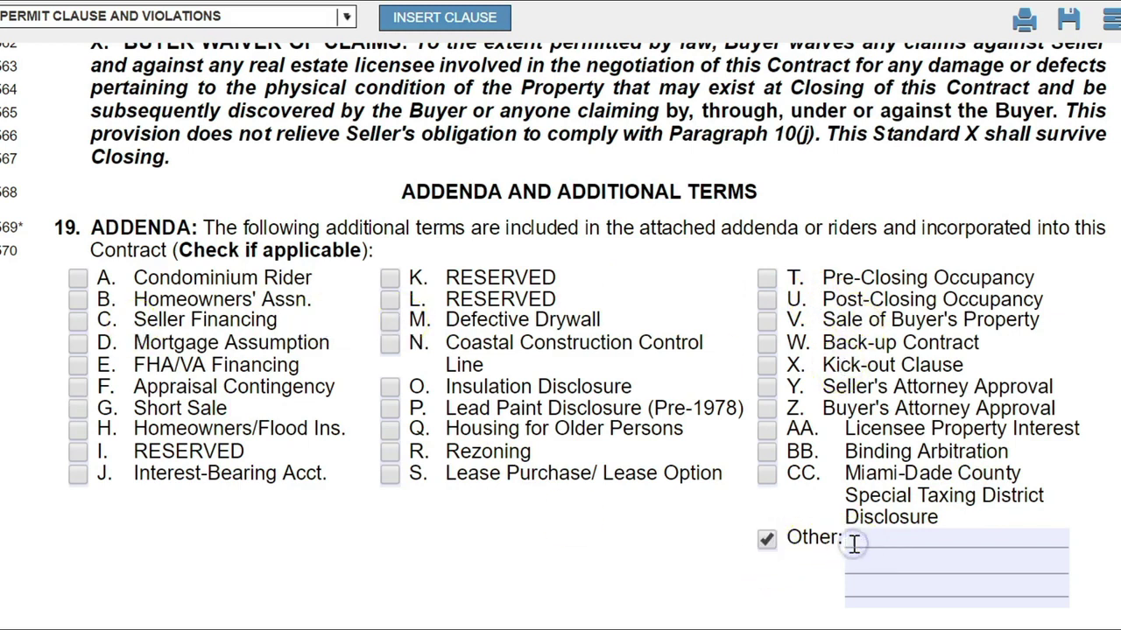
left_click(767, 541)
Put the cursor in the Additional Terms field, clearing an accidental page-wide selection.
scroll(561, 350, "down", 5)
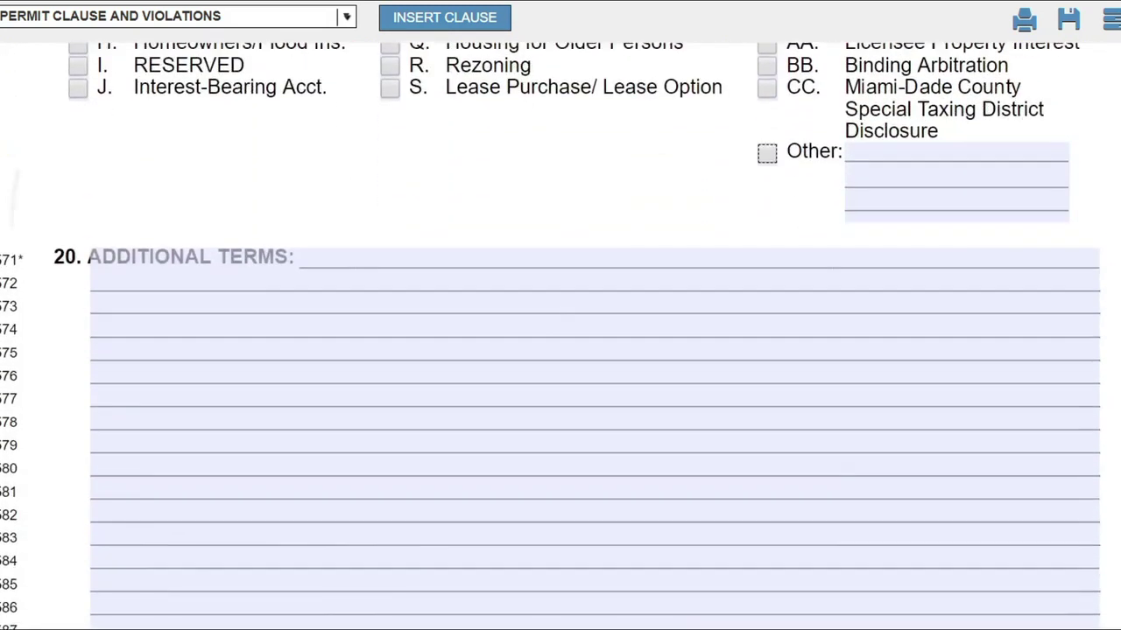
left_click(266, 225)
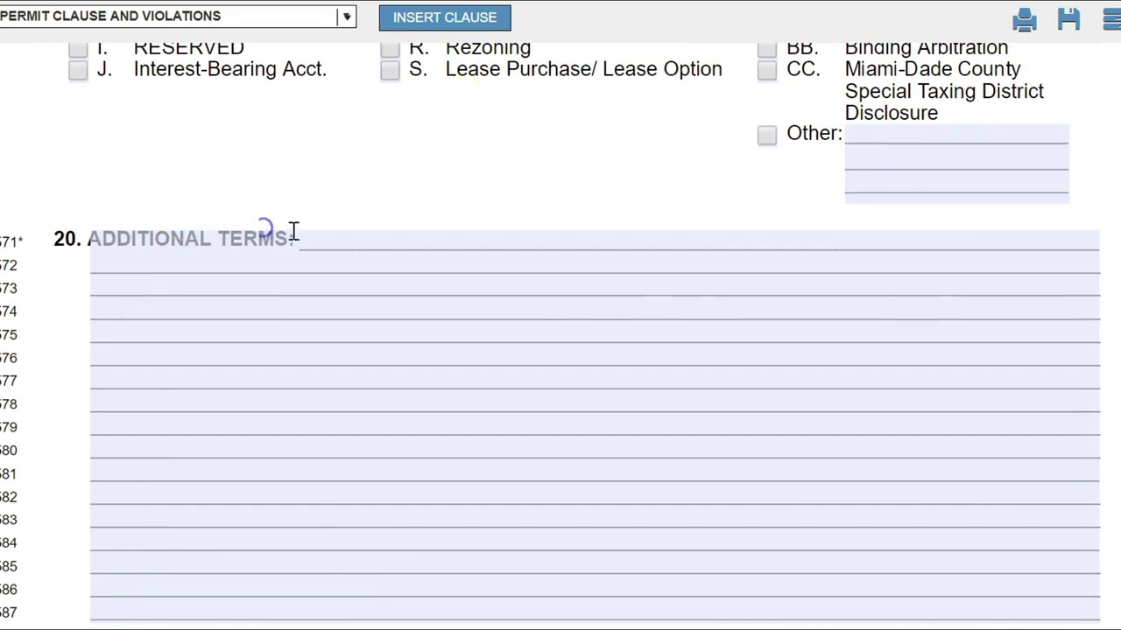
key("ctrl+a")
left_click(265, 241)
left_click(175, 256)
Begin the first term with '1. Both Buyer and seller agree to', correcting typos.
type("1. Both Buyer and sel")
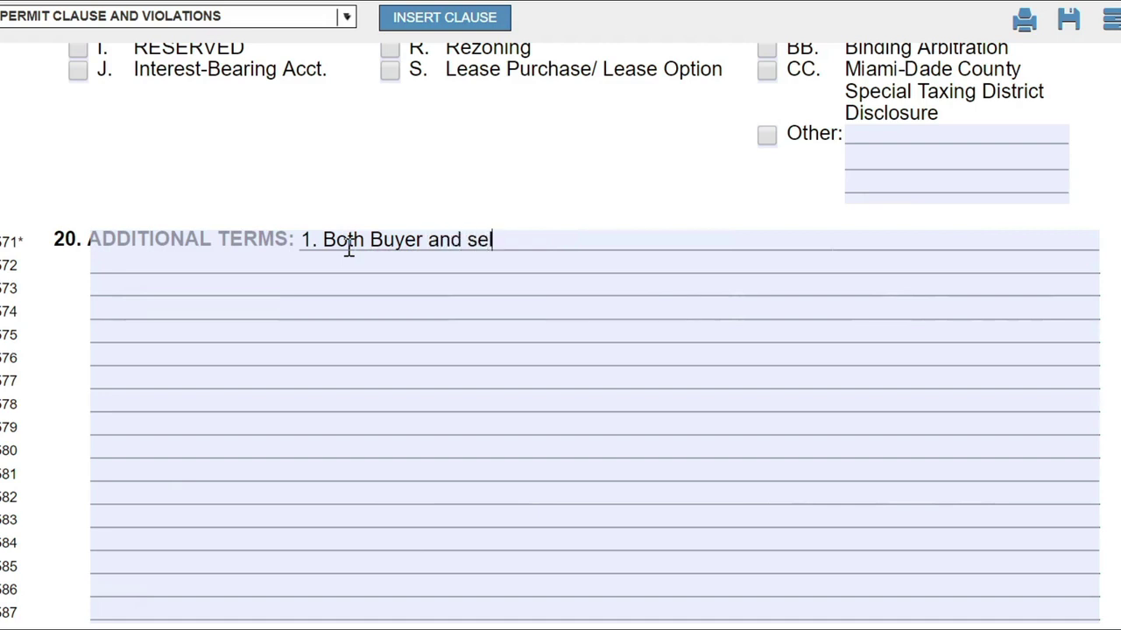
type("ler ager")
Finish it with 'allow seller to remain in property up to 30 days after close'.
key("BackSpace")
key("BackSpace")
type("ree to  t")
type("e")
key("BackSpace")
key("BackSpace")
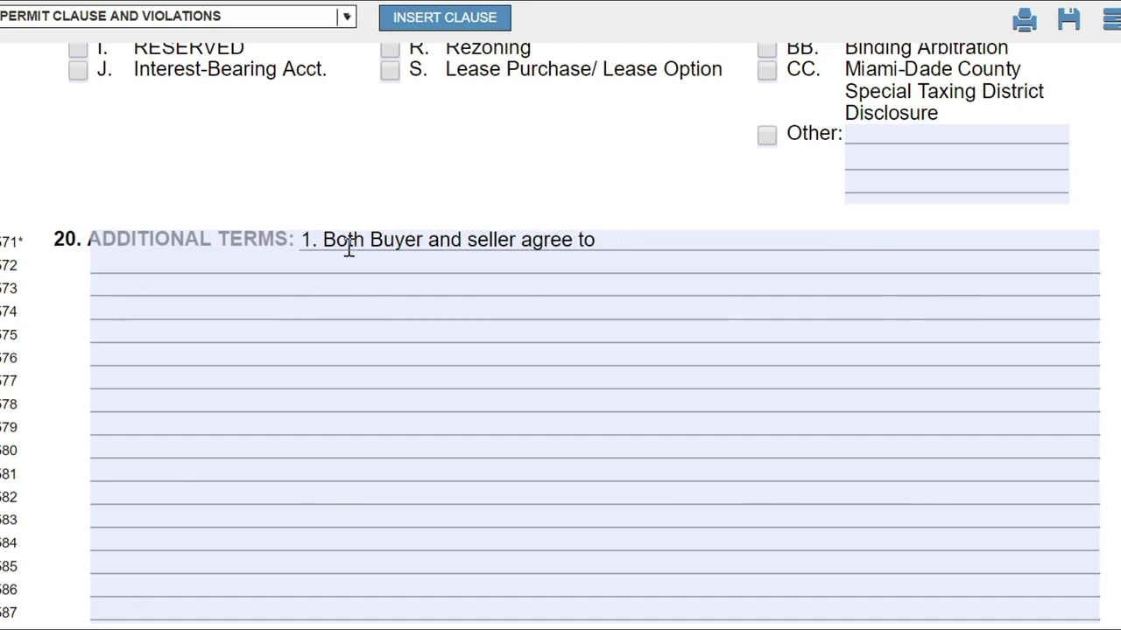
type("allowe")
key("BackSpace")
type("seller to r")
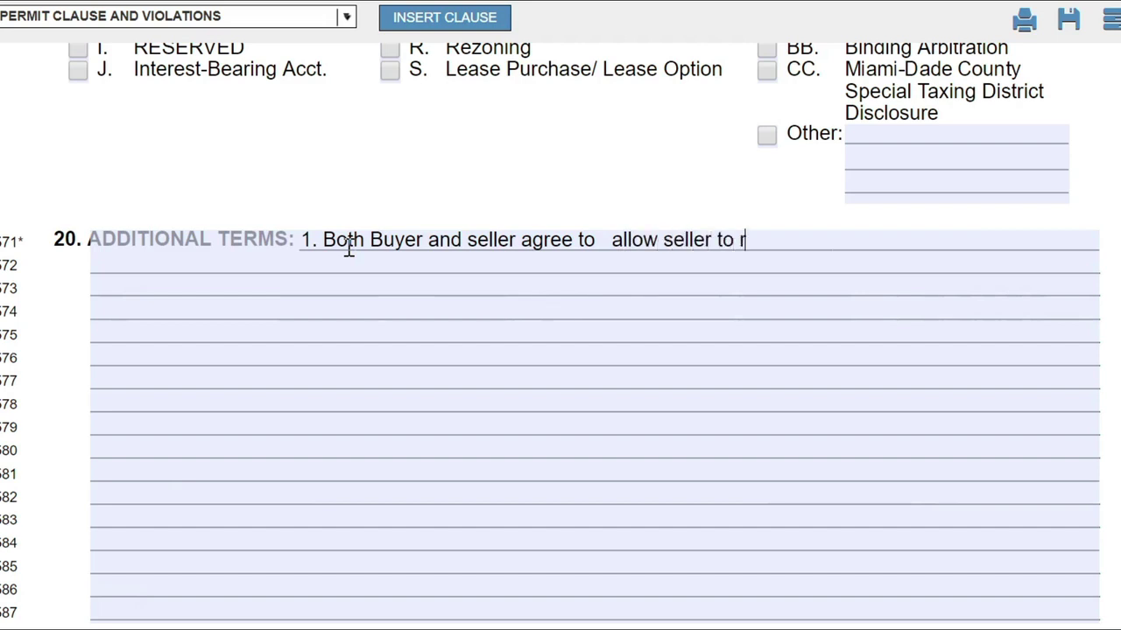
type("emain in propr")
key("BackSpace")
type("erty up to 30 days after close")
scroll(349, 248, "down", 3)
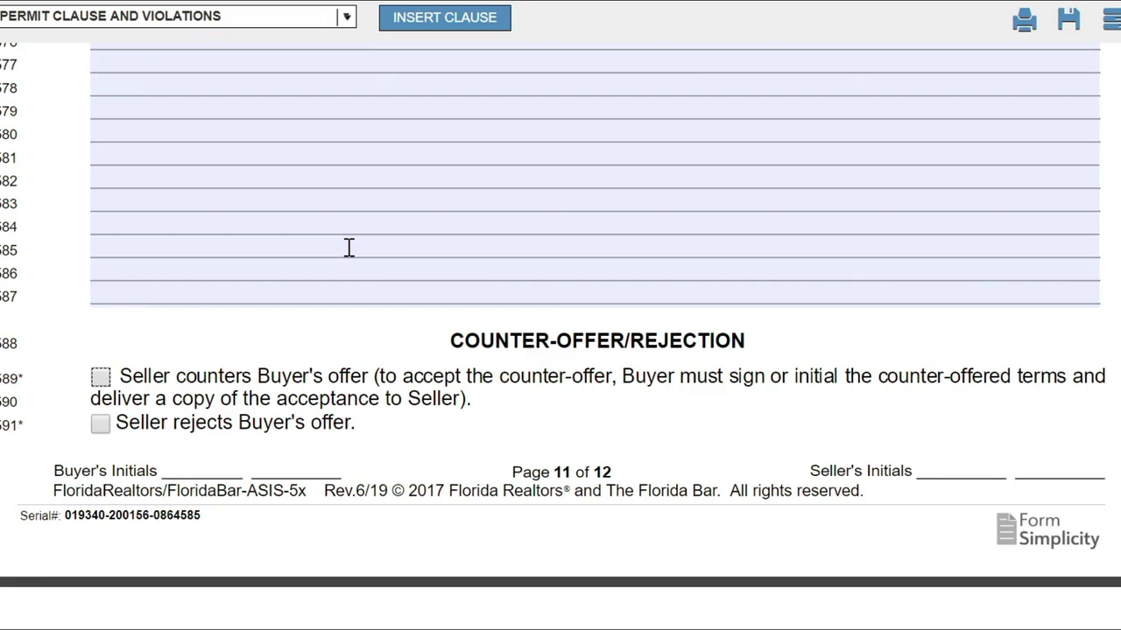
scroll(348, 247, "up", 4)
left_click(115, 337)
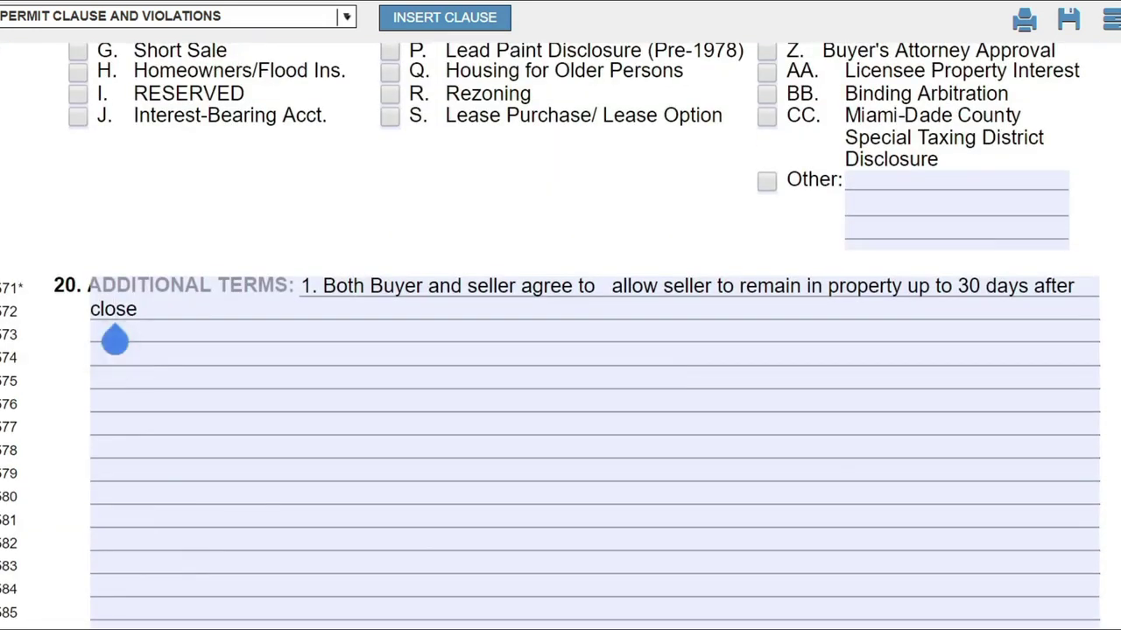
left_click(394, 243)
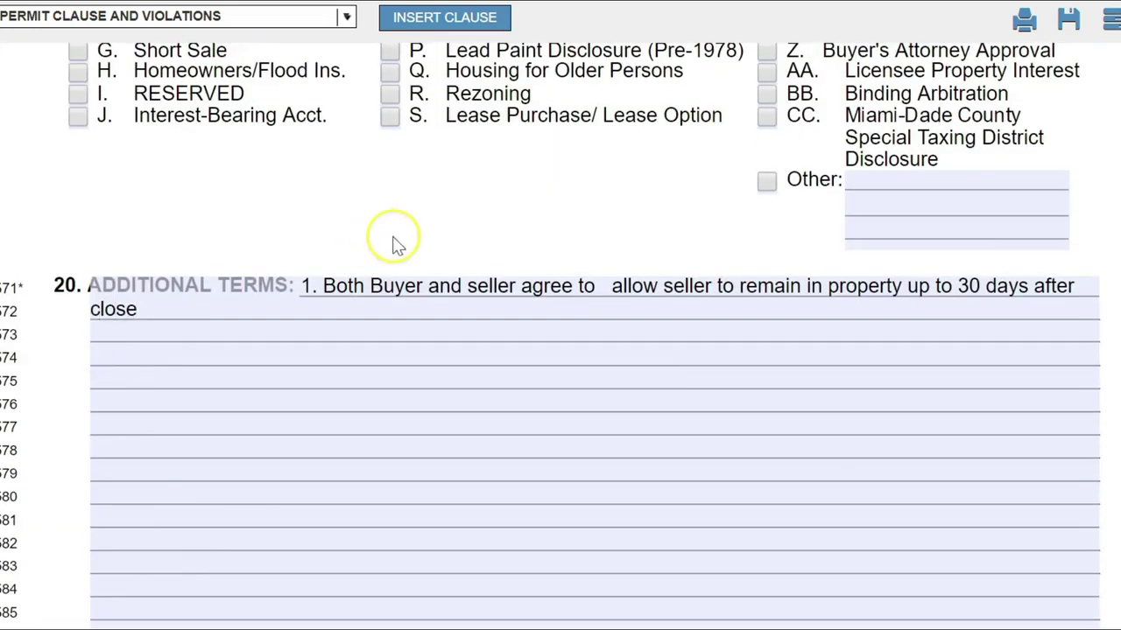
left_click(108, 361)
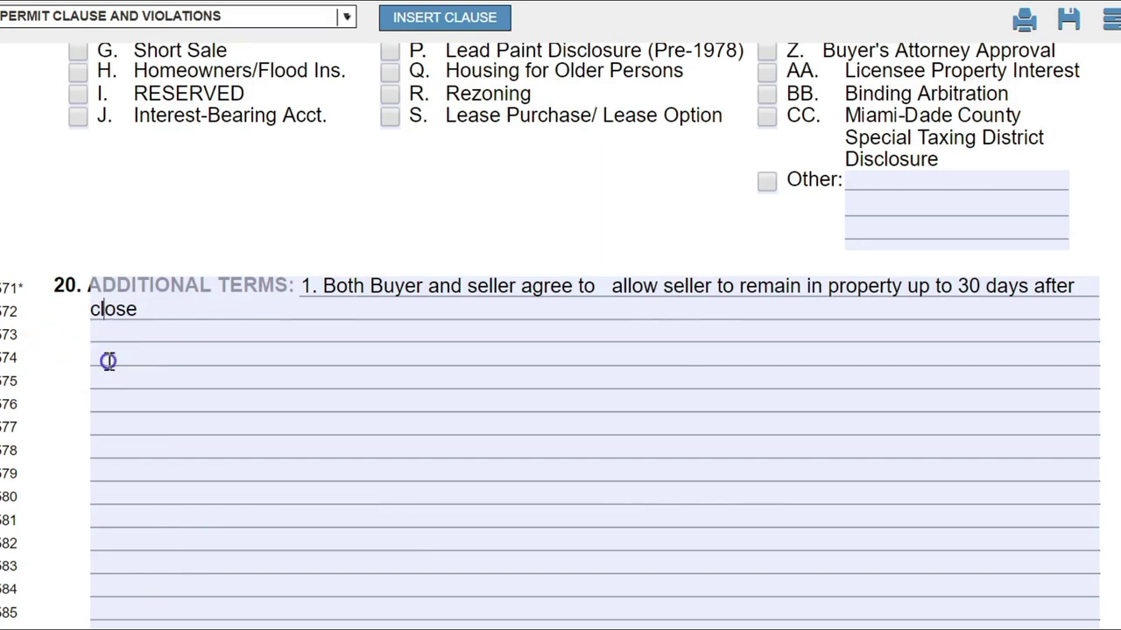
Select all Additional Terms text and replace the numbering with '2.'.
key("ctrl+a")
type("2")
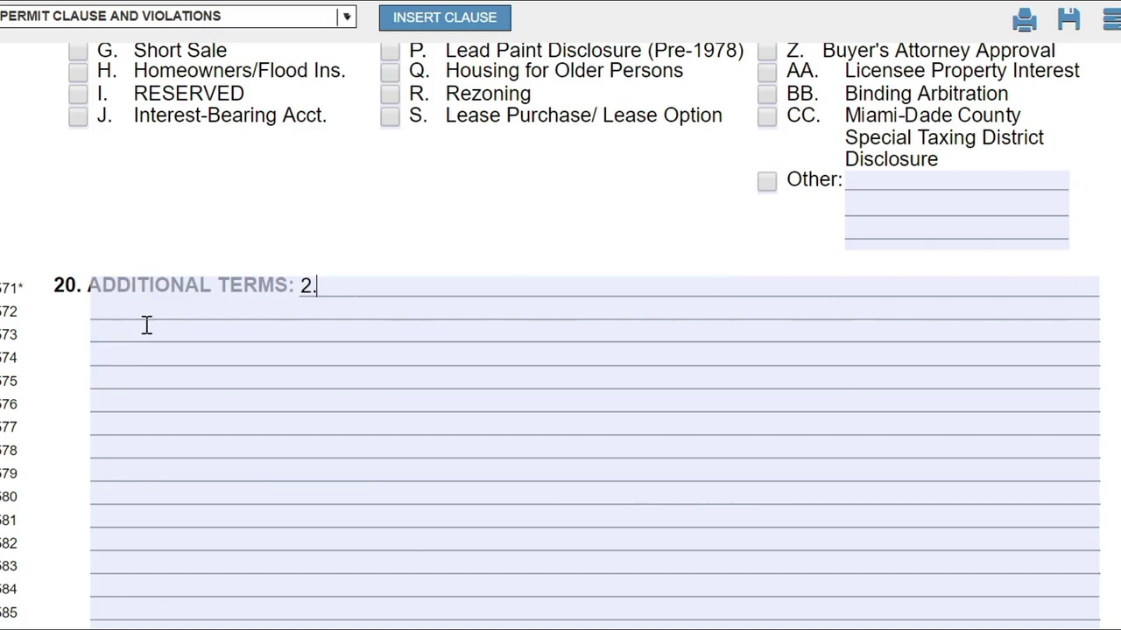
key("BackSpace")
type("1.")
left_click(133, 331)
double_click(133, 331)
left_click(133, 331)
double_click(133, 331)
scroll(133, 331, "down", 5)
scroll(212, 288, "up", 6)
left_click(302, 444)
type("=")
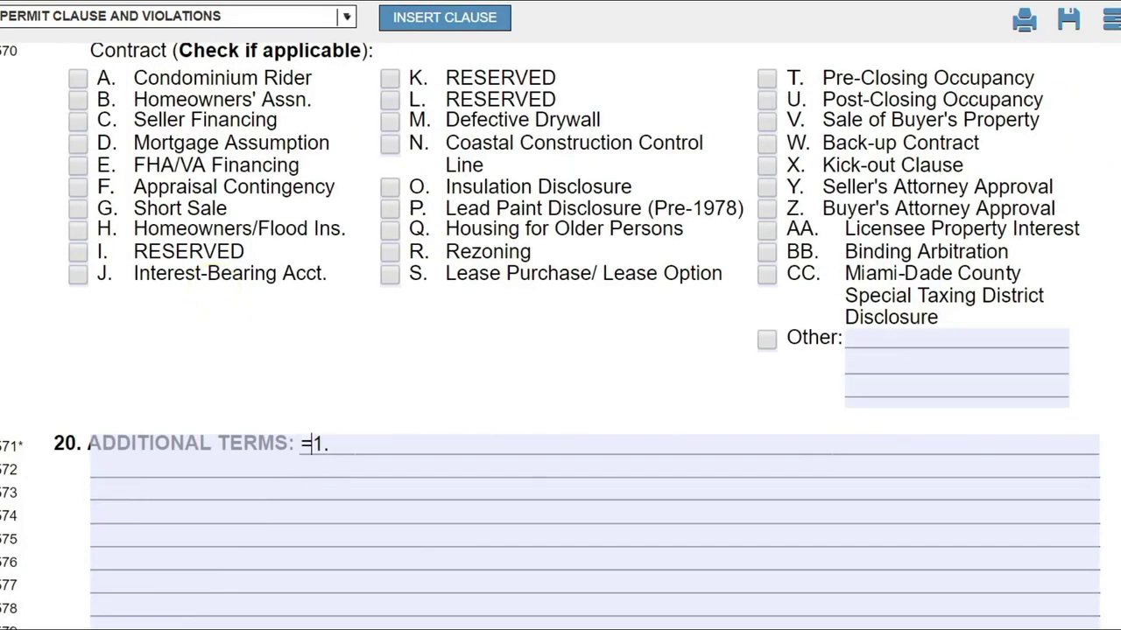
key("Delete")
key("Delete")
key("BackSpace")
type("2.")
Type 'Inspection Period is calculated in business days' after the 2.
type("Ins")
key("BackSpace")
key("BackSpace")
type("s")
key("BackSpace")
type("nspectio")
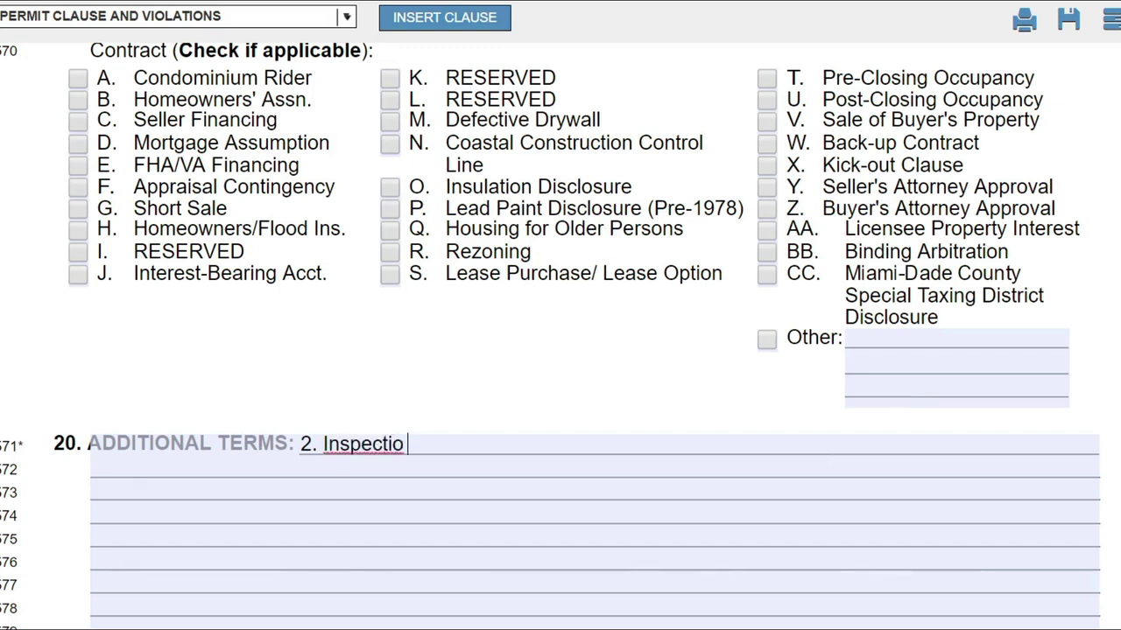
type("n Period is c")
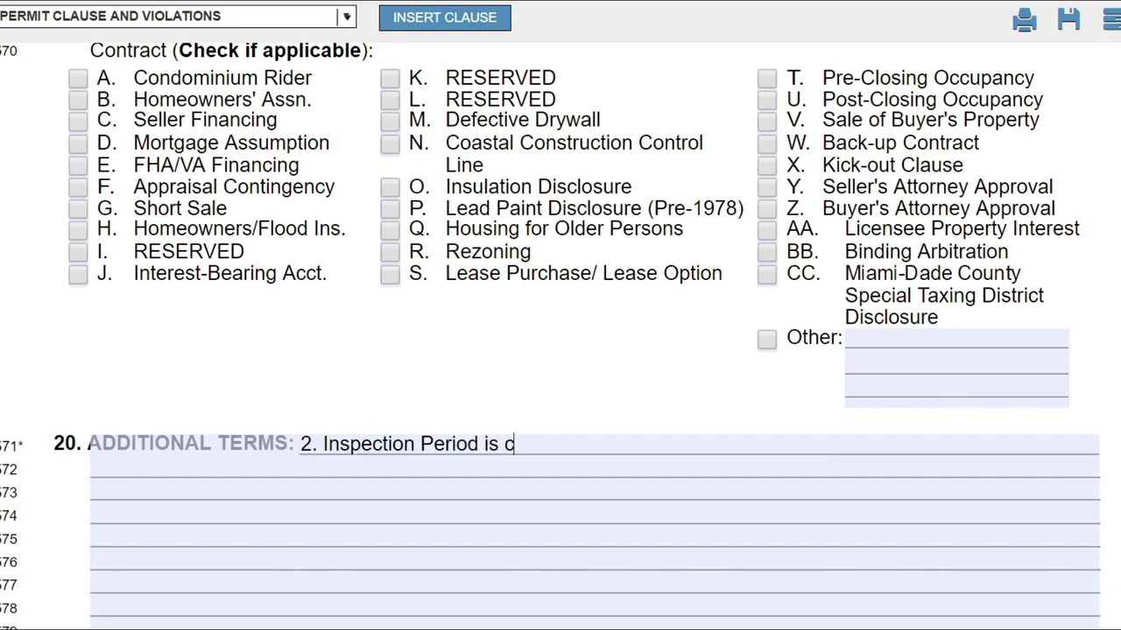
type("alculated in business days")
scroll(560, 350, "down", 7)
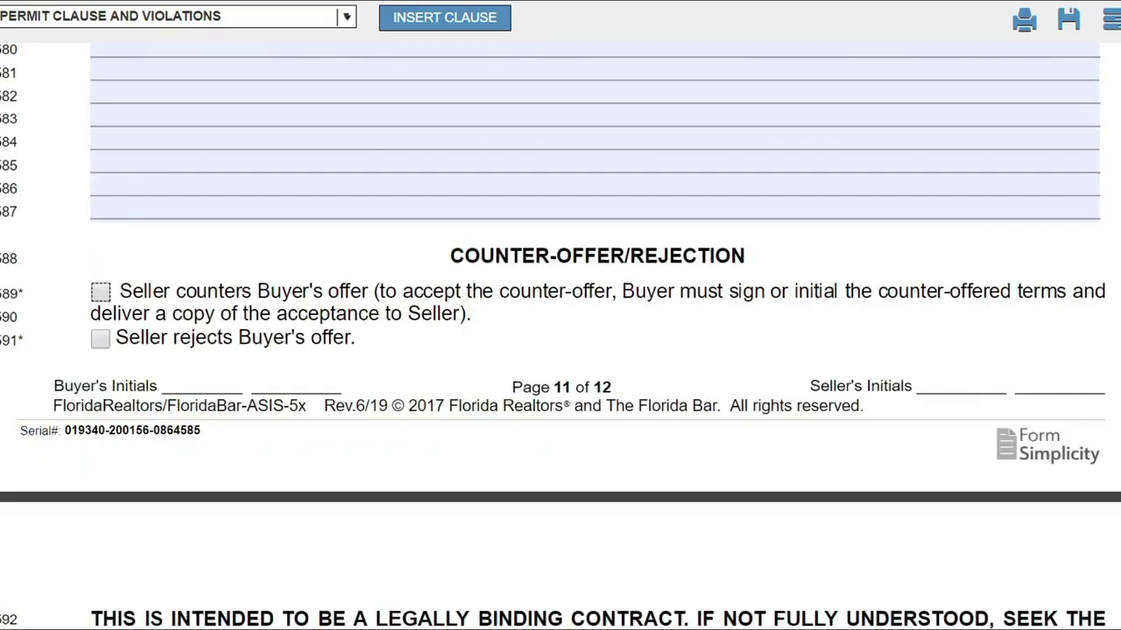
scroll(560, 350, "up", 7)
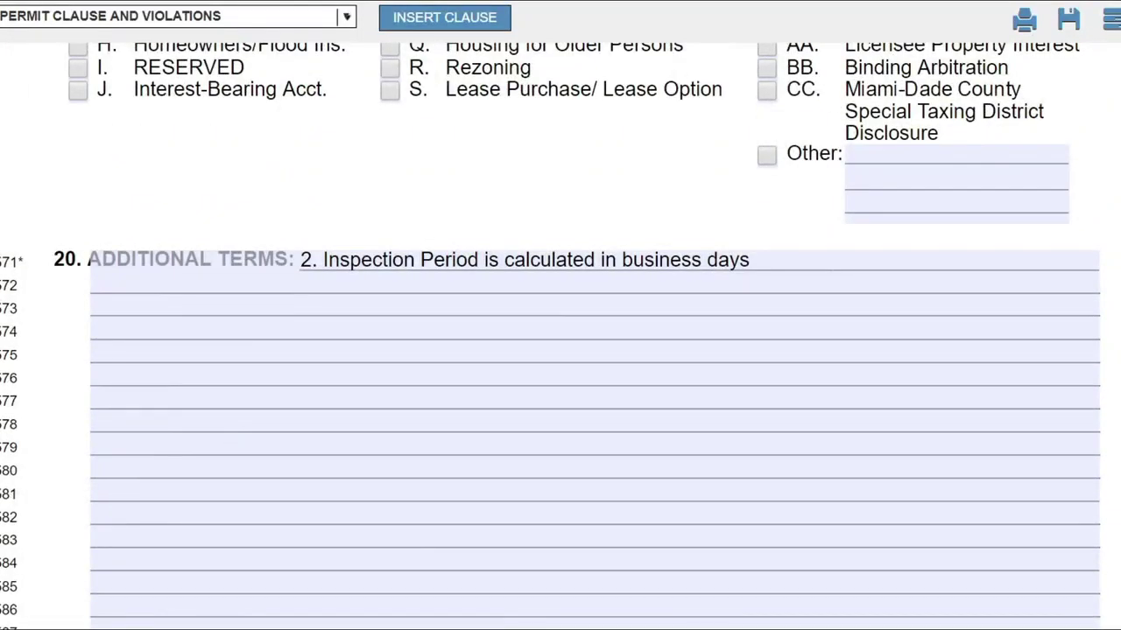
left_click(140, 282)
scroll(561, 333, "down", 6)
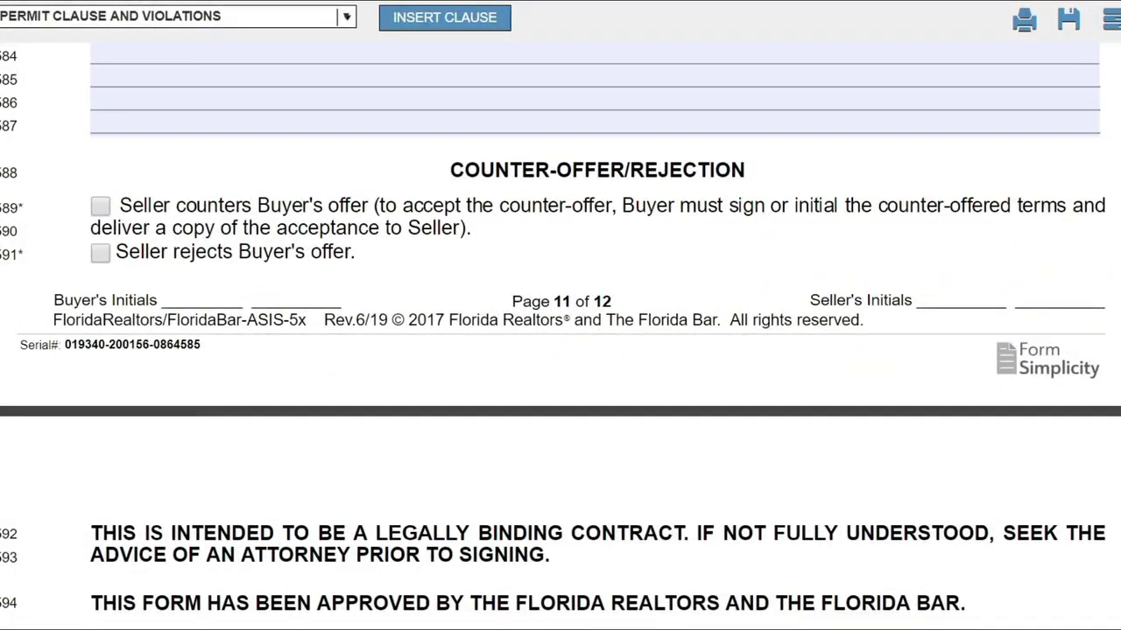
left_click(100, 254)
left_click(101, 254)
left_click(102, 209)
left_click(105, 256)
left_click(101, 207)
left_click(99, 252)
left_click(101, 208)
left_click(101, 207)
scroll(560, 315, "down", 1)
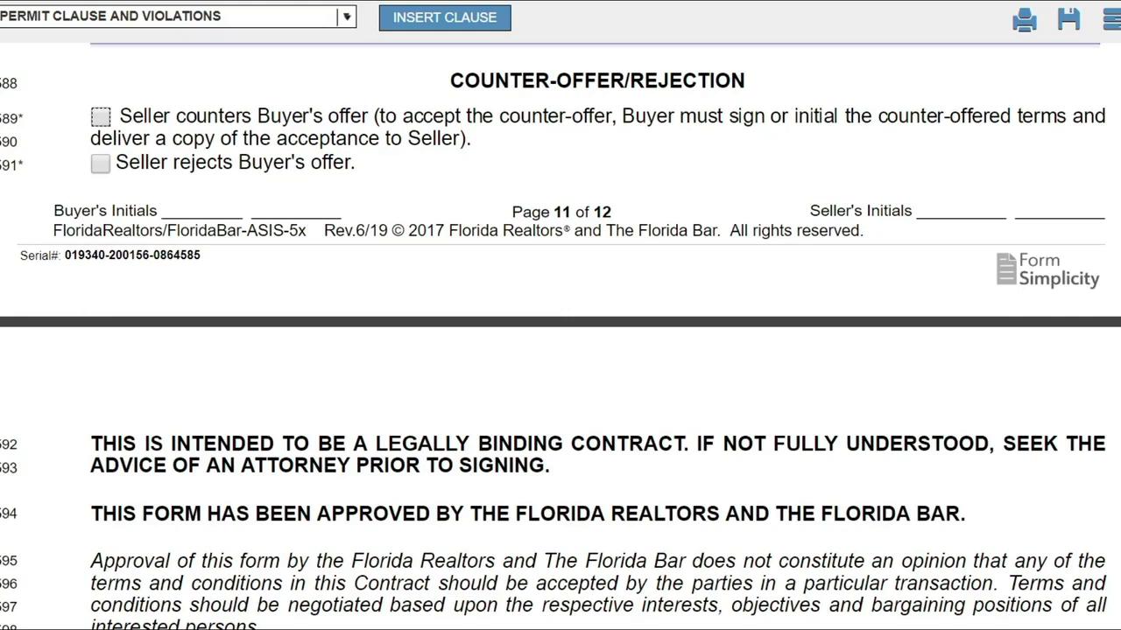
scroll(560, 336, "down", 1)
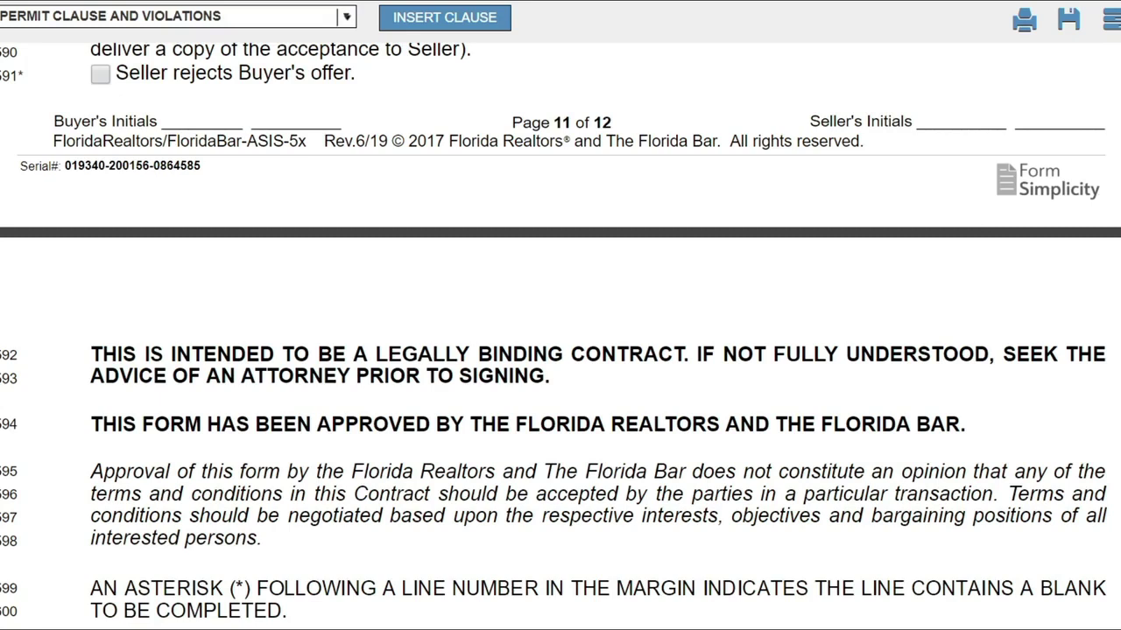
scroll(560, 336, "down", 5)
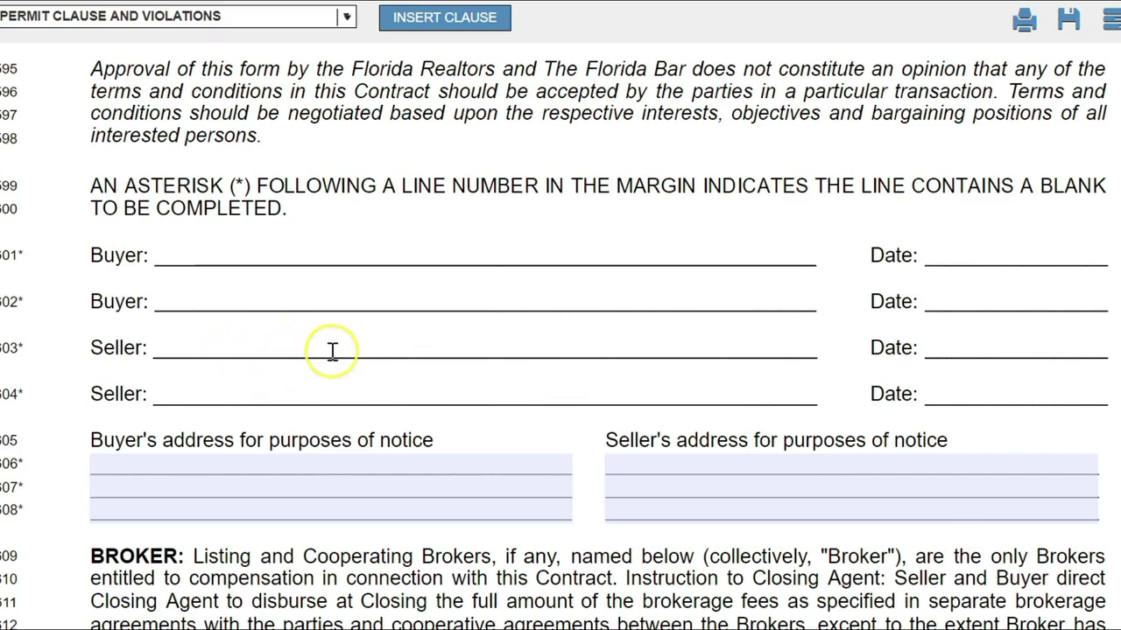
left_click(1029, 344)
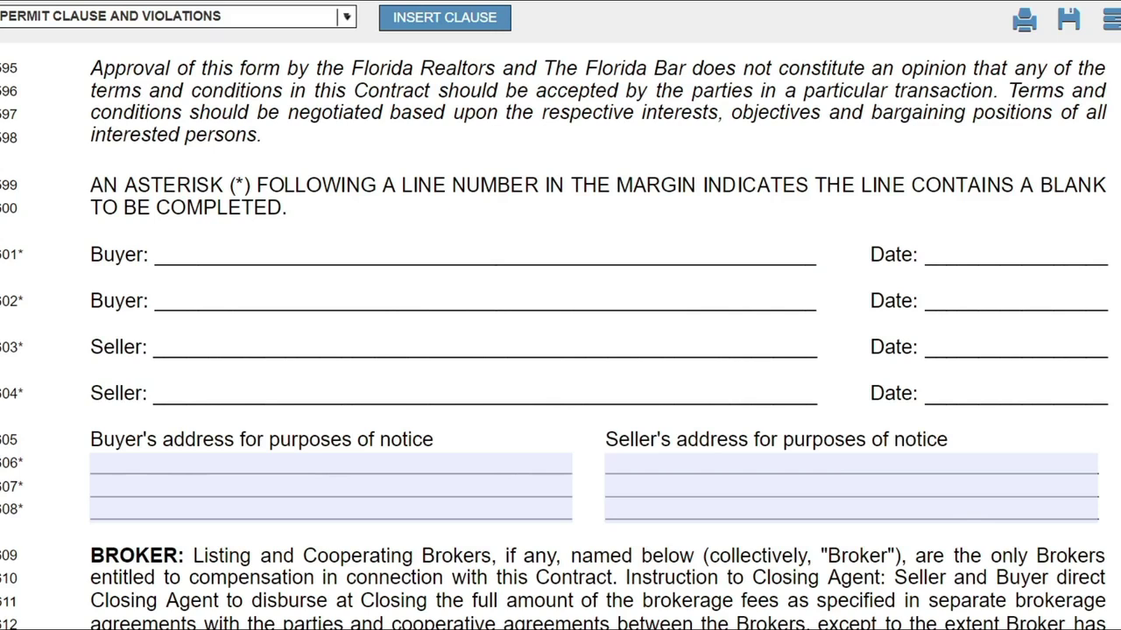
scroll(560, 337, "down", 5)
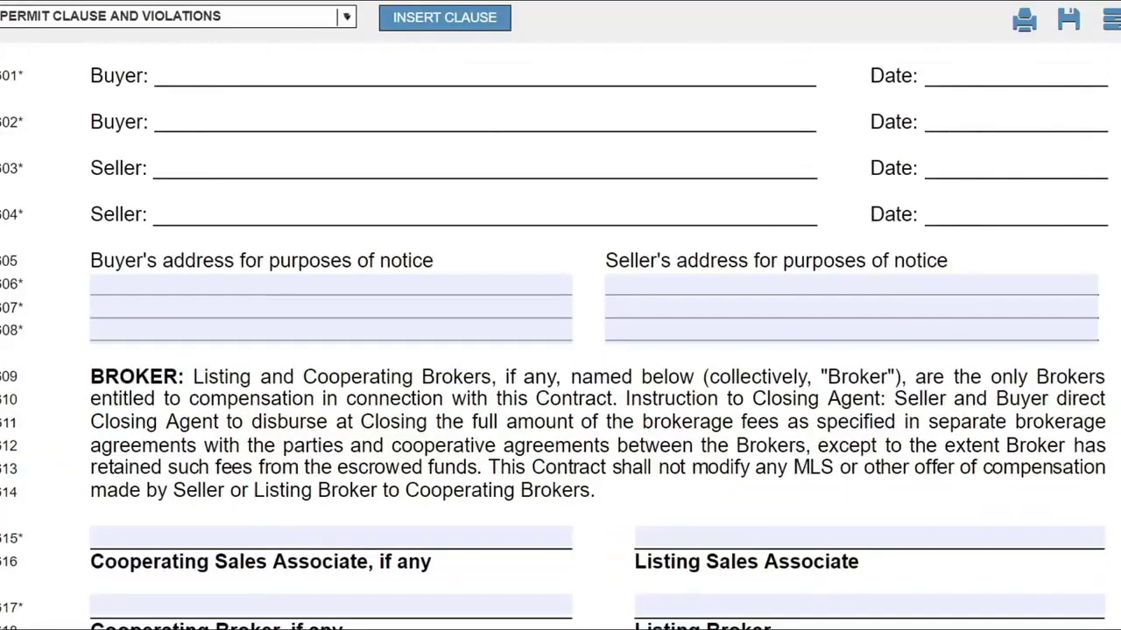
scroll(604, 317, "down", 1)
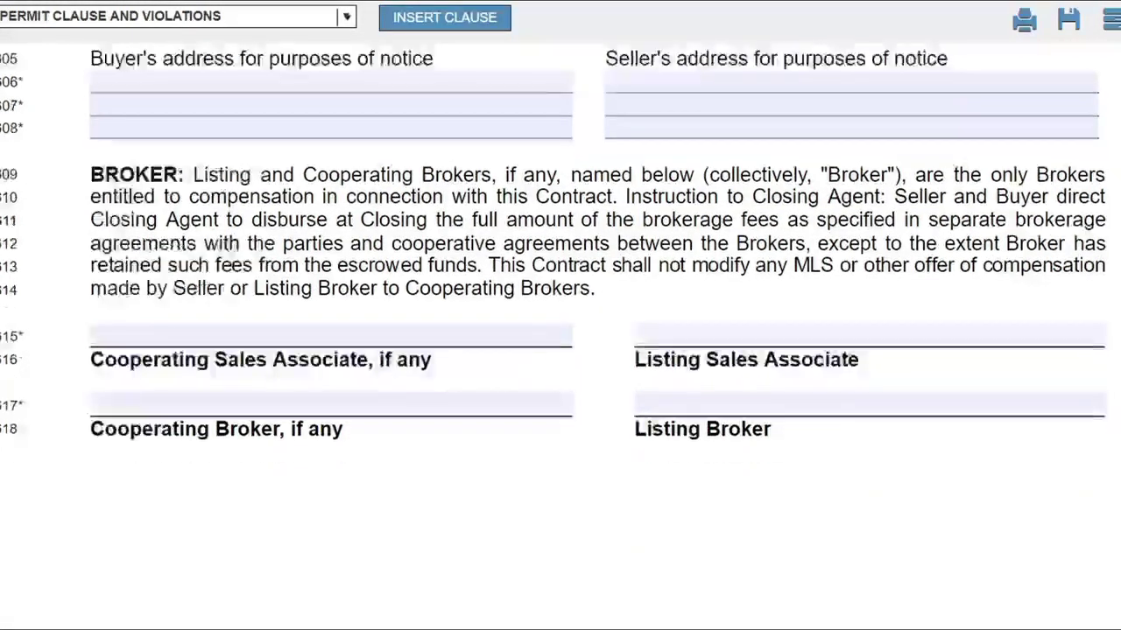
left_click(657, 338)
left_click(382, 329)
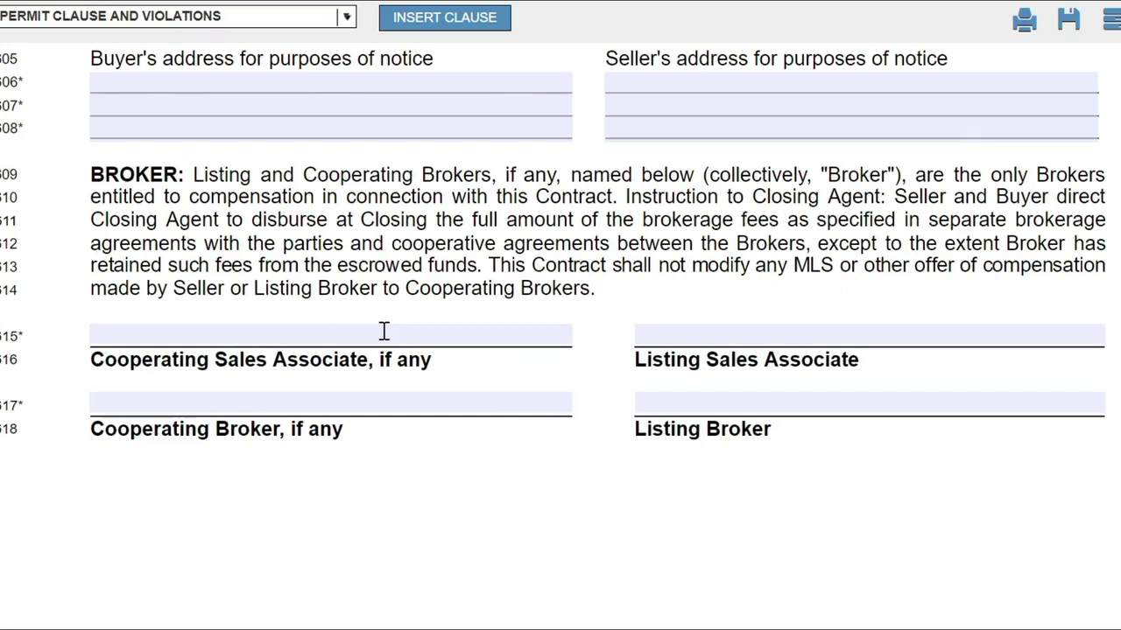
Enter 'none' in the Listing and Cooperating Sales Associate and Broker fields.
left_click(665, 335)
left_click(476, 333)
left_click(703, 338)
left_click(526, 335)
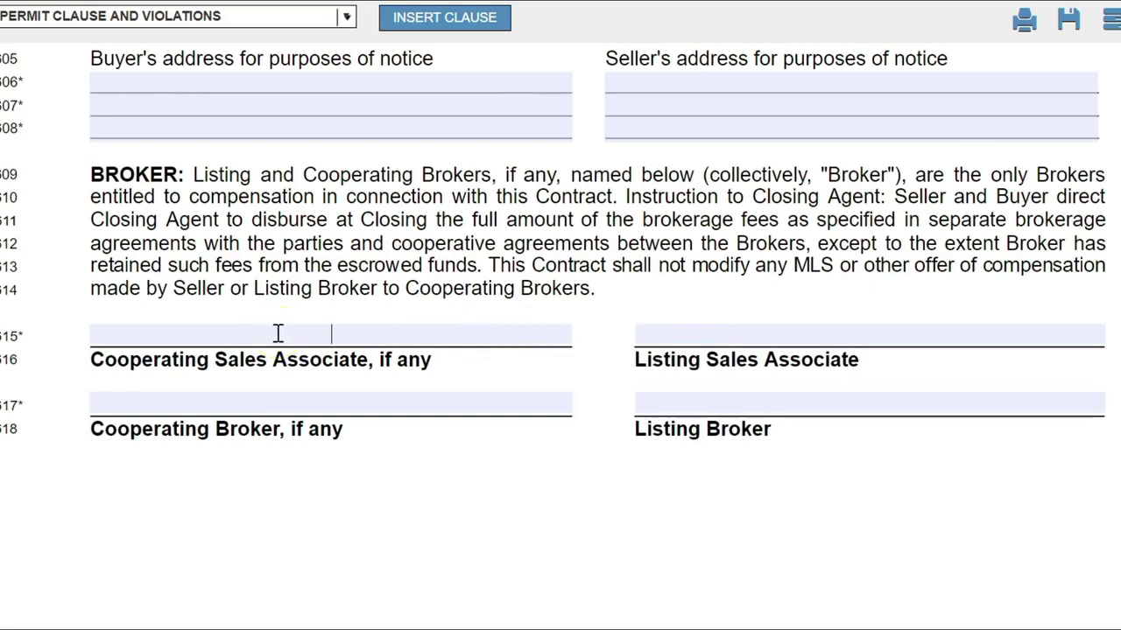
left_click(741, 341)
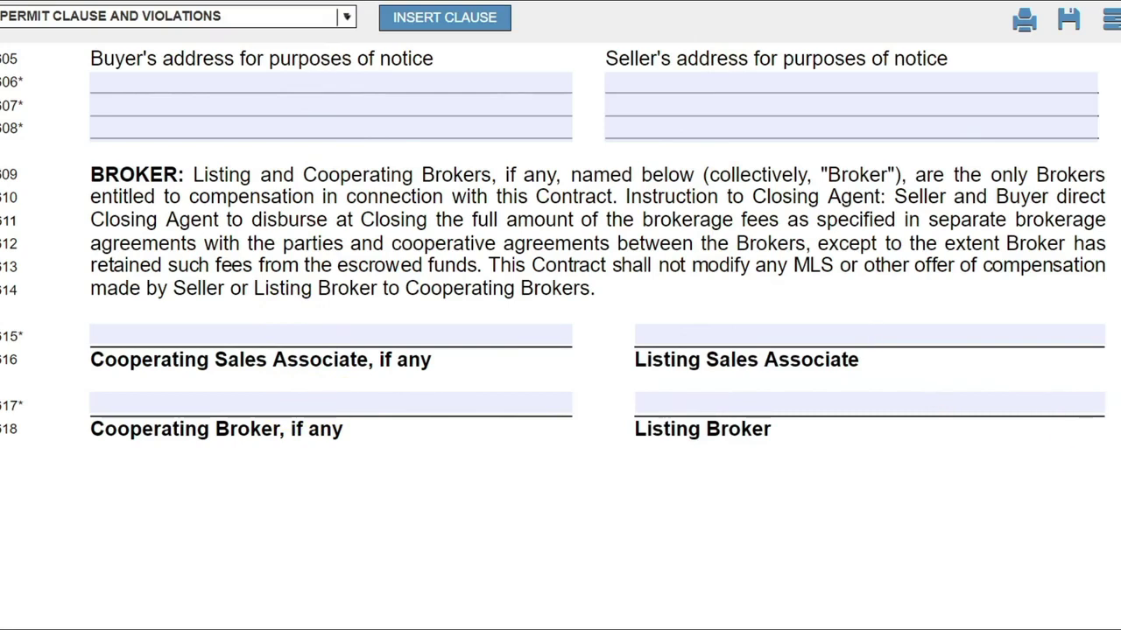
type("none")
left_click(415, 320)
type("none")
left_click(350, 401)
type("none")
left_click(680, 394)
type("none")
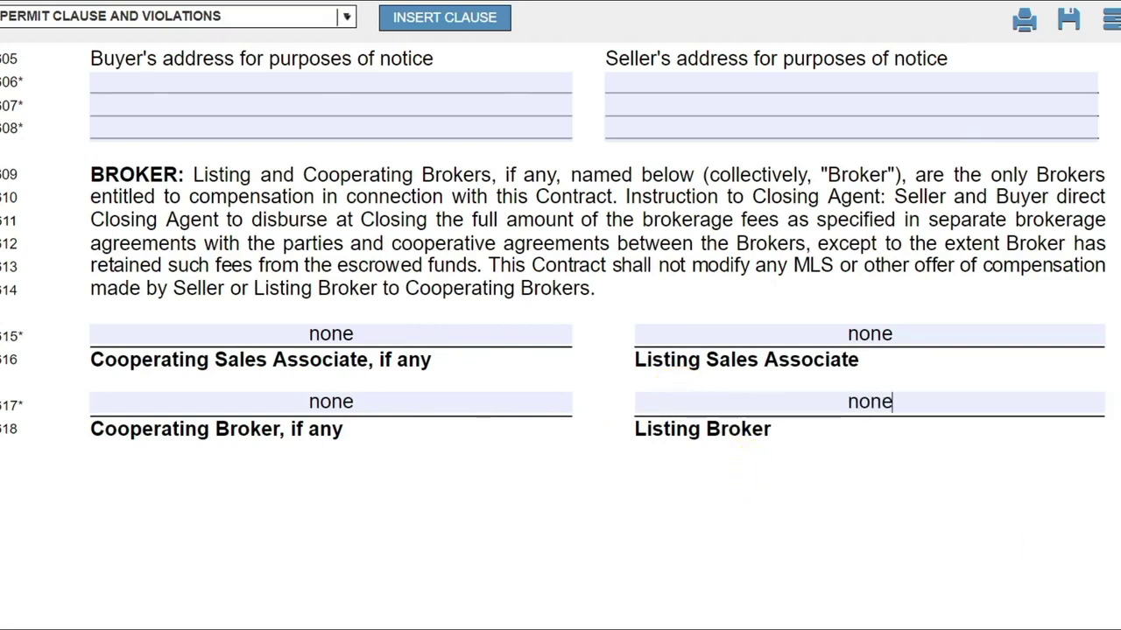
Scroll up to page 1 and select 'AS IS' in the contract title.
scroll(561, 350, "down", 6)
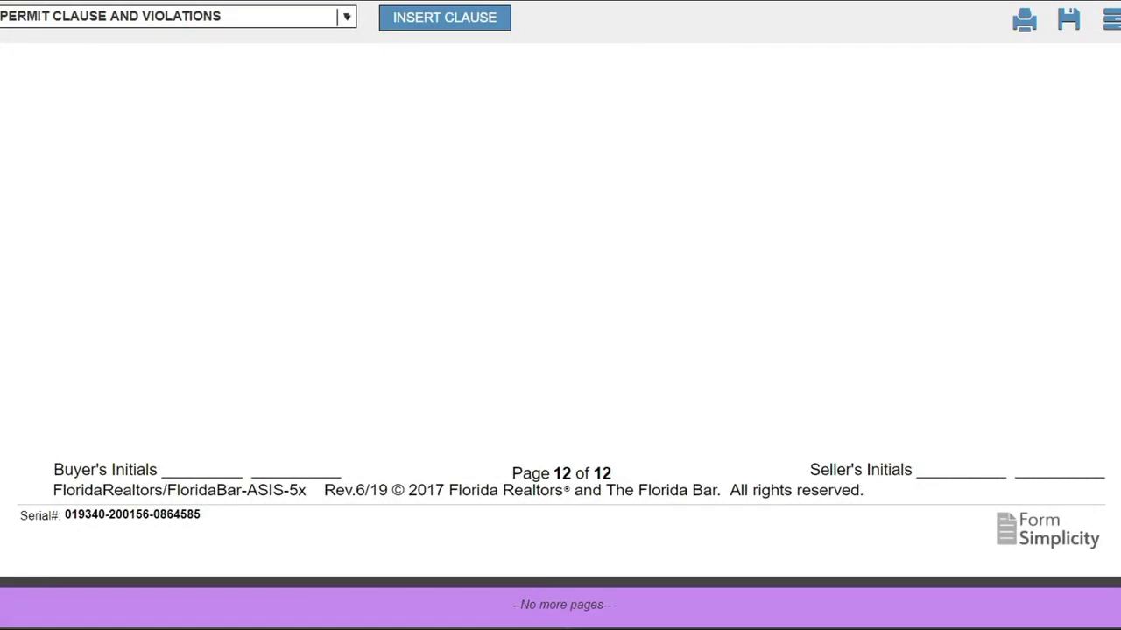
scroll(561, 315, "up", 20)
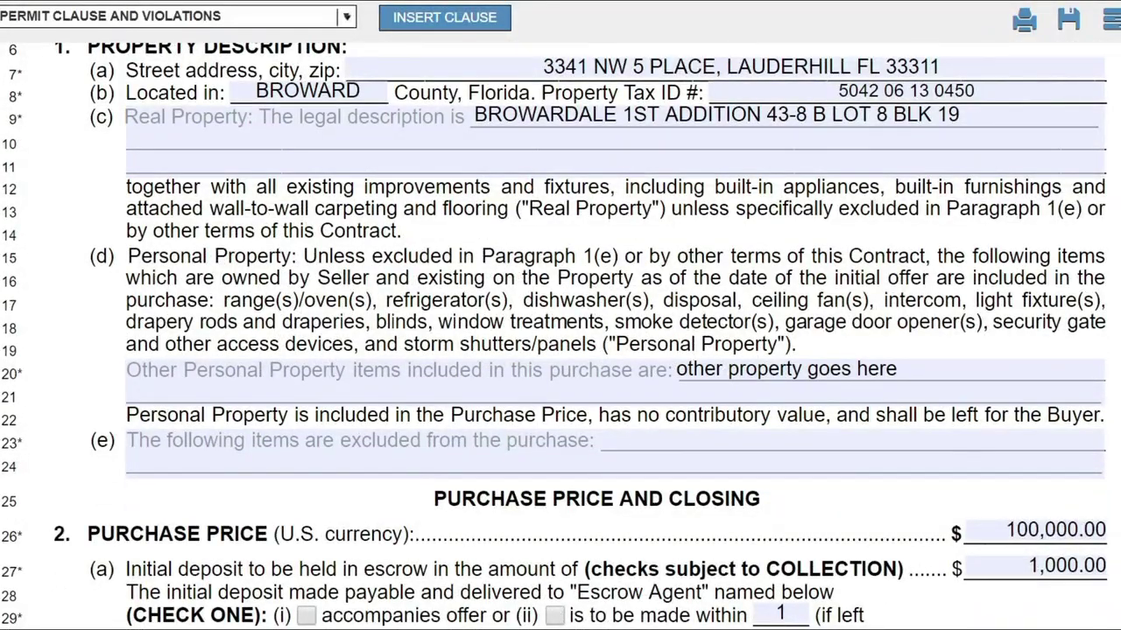
scroll(561, 315, "up", 5)
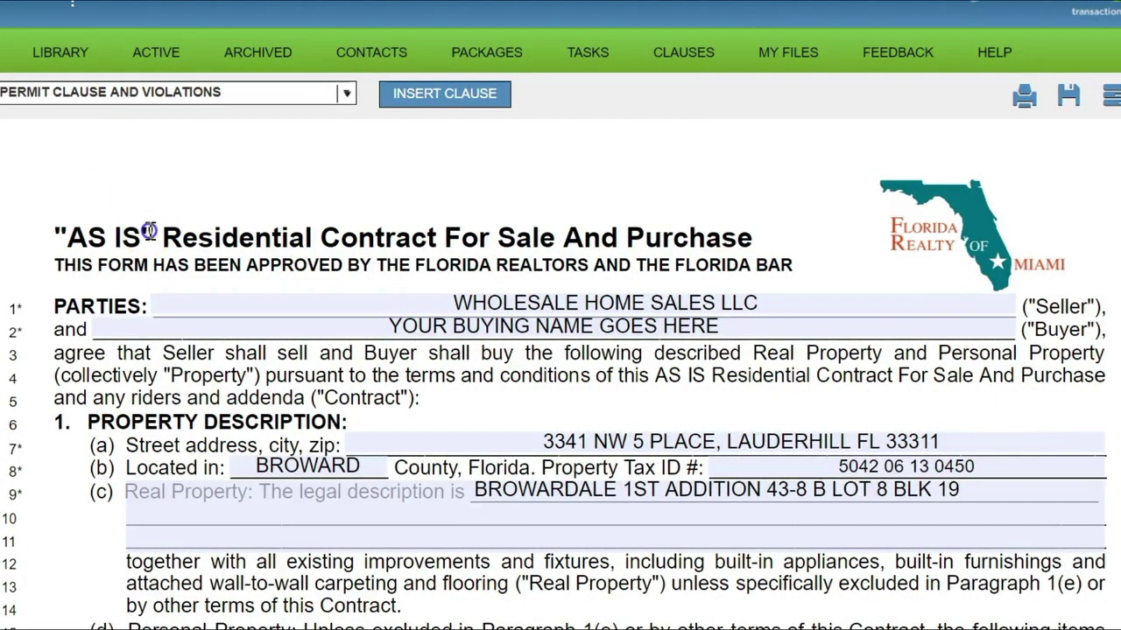
left_click_drag(149, 229, 26, 223)
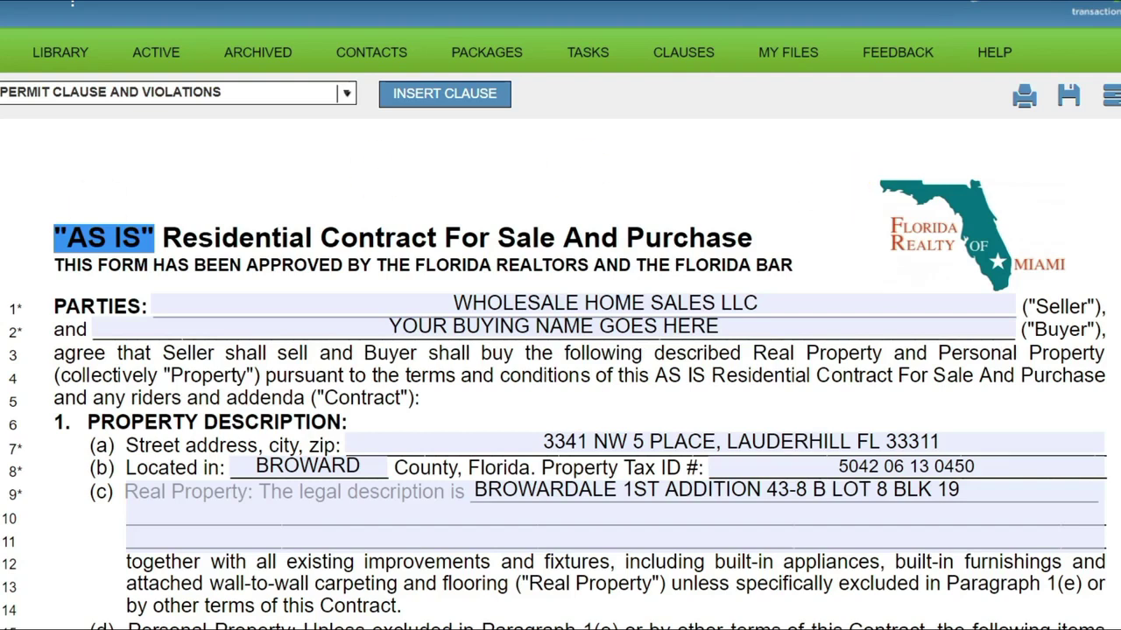
scroll(561, 350, "down", 20)
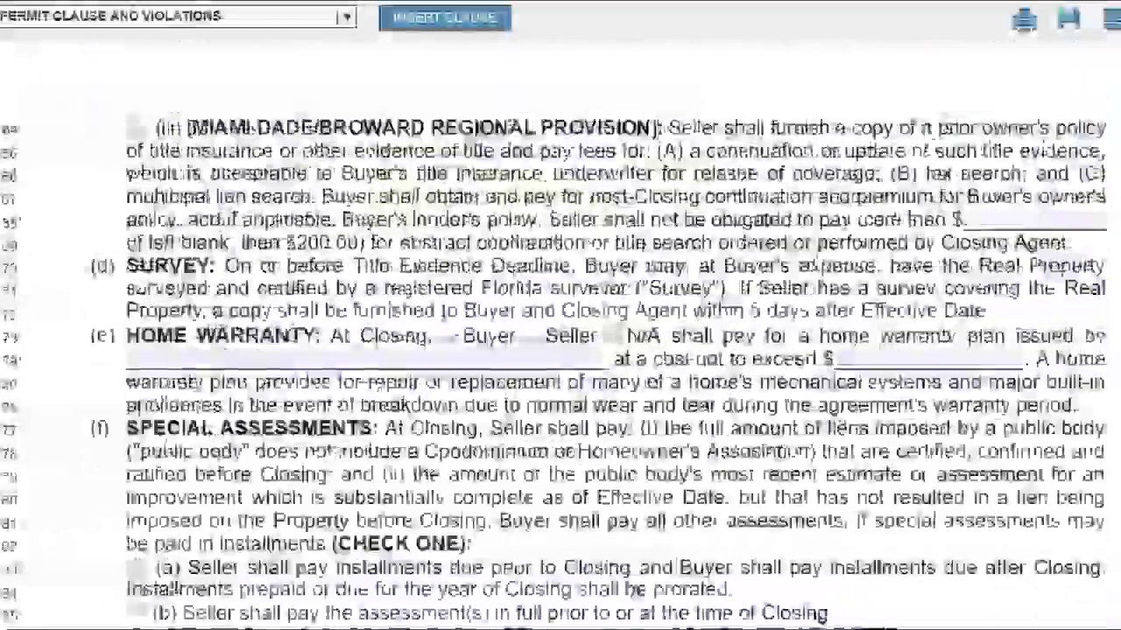
scroll(560, 350, "up", 5)
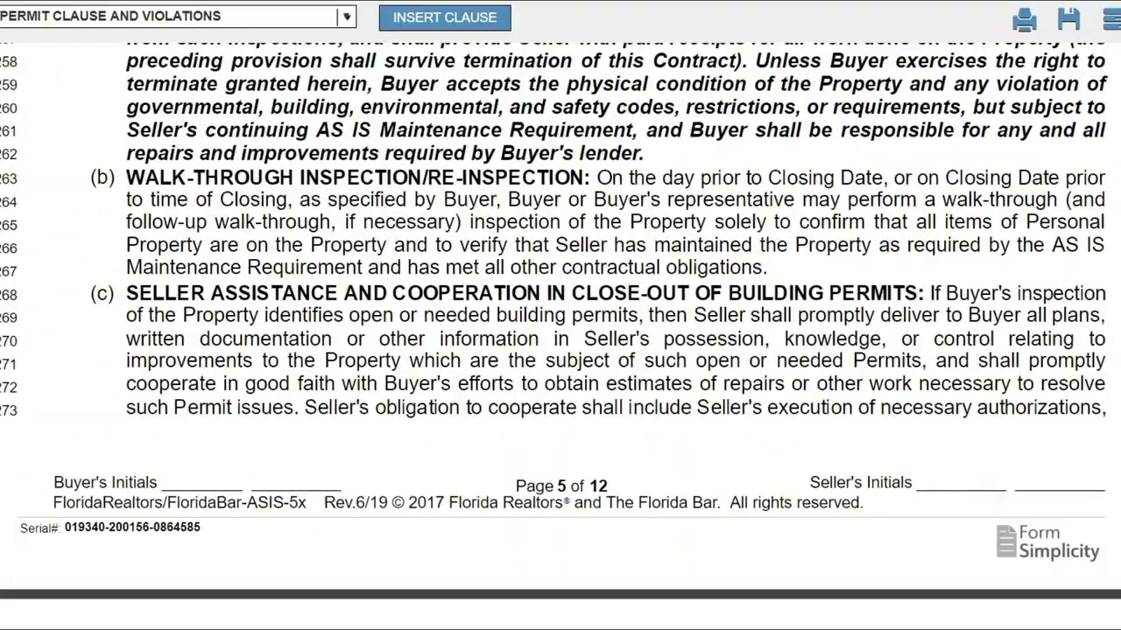
scroll(627, 144, "up", 5)
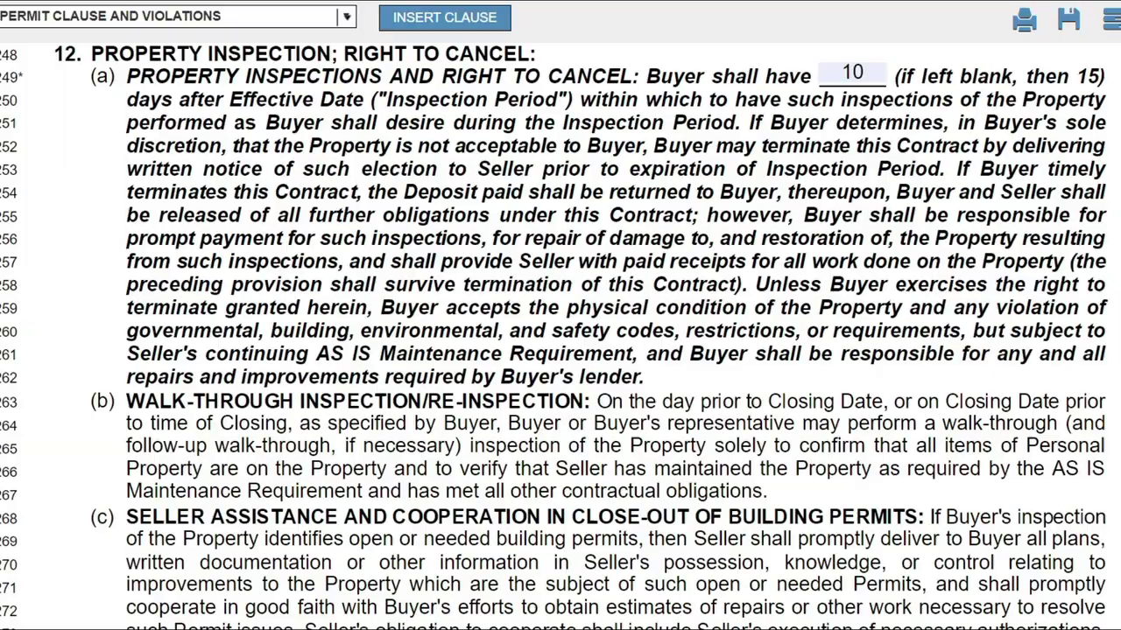
scroll(560, 332, "up", 20)
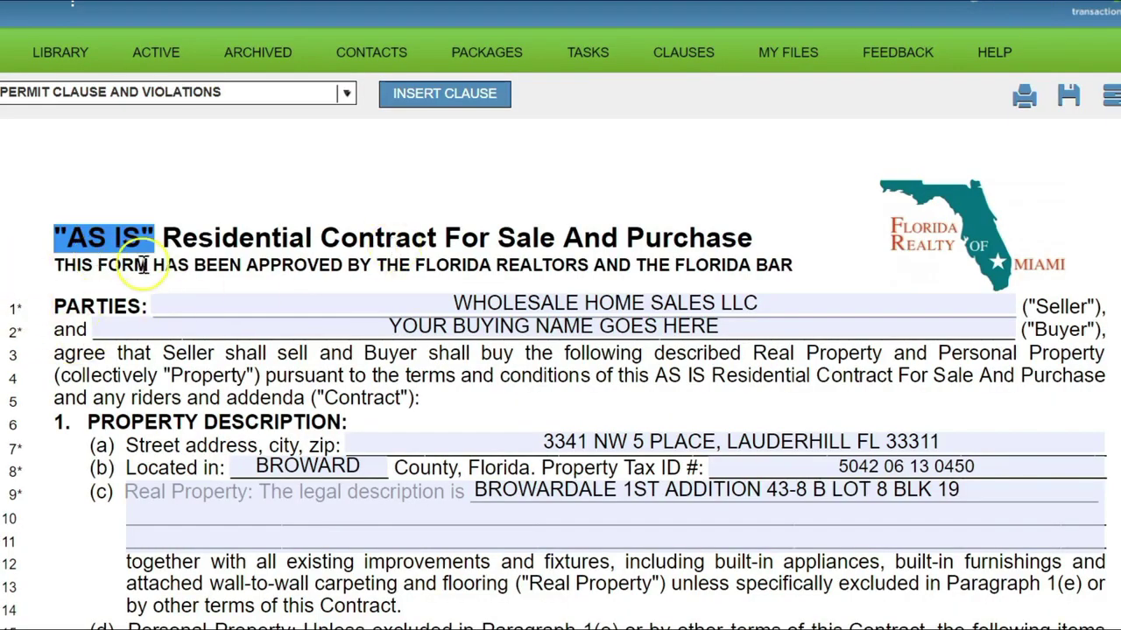
left_click_drag(150, 236, 54, 238)
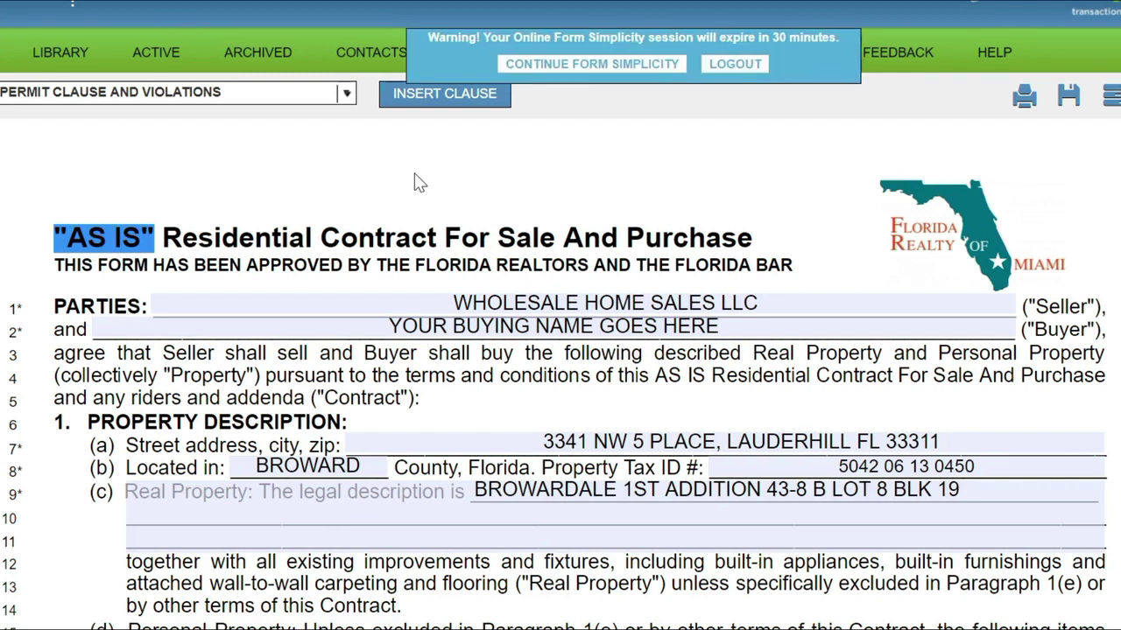
left_click(377, 166)
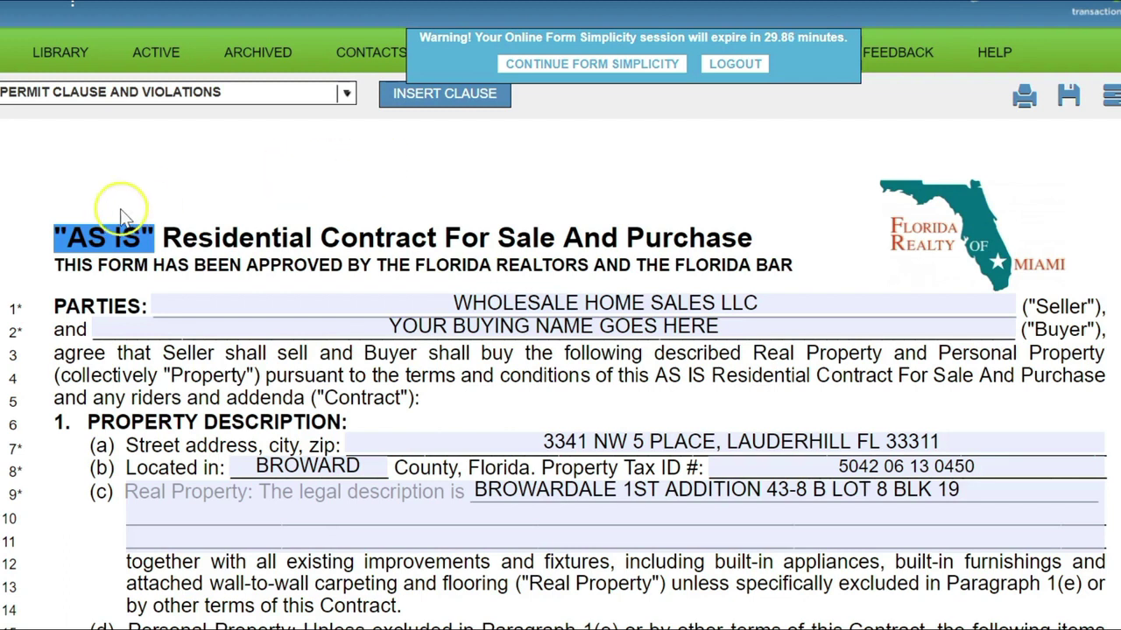
left_click(162, 221)
left_click_drag(162, 226, 48, 238)
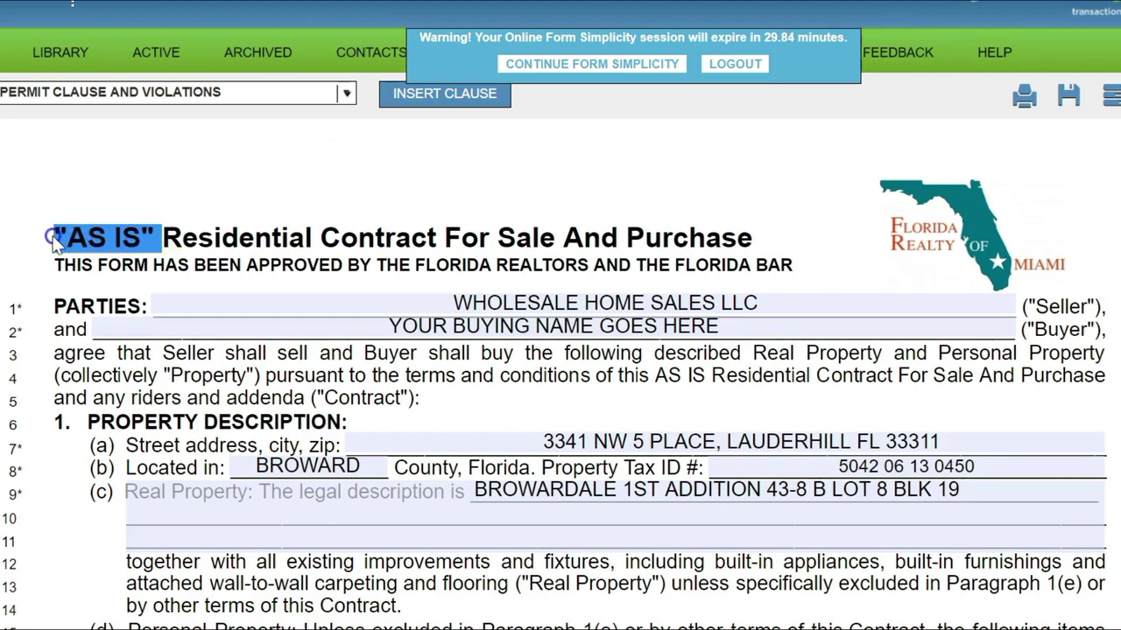